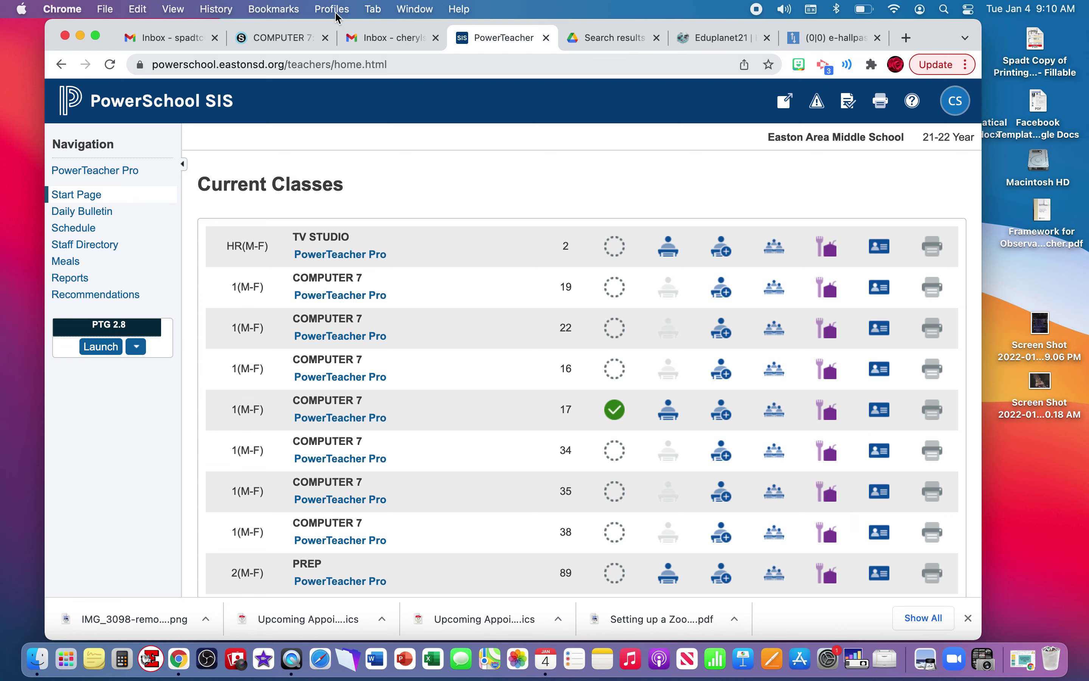
- Switch to the COMPUTER 7 course in Schoology and open its "Fakebook Profile - Google Docs" assignment
left_click(281, 38)
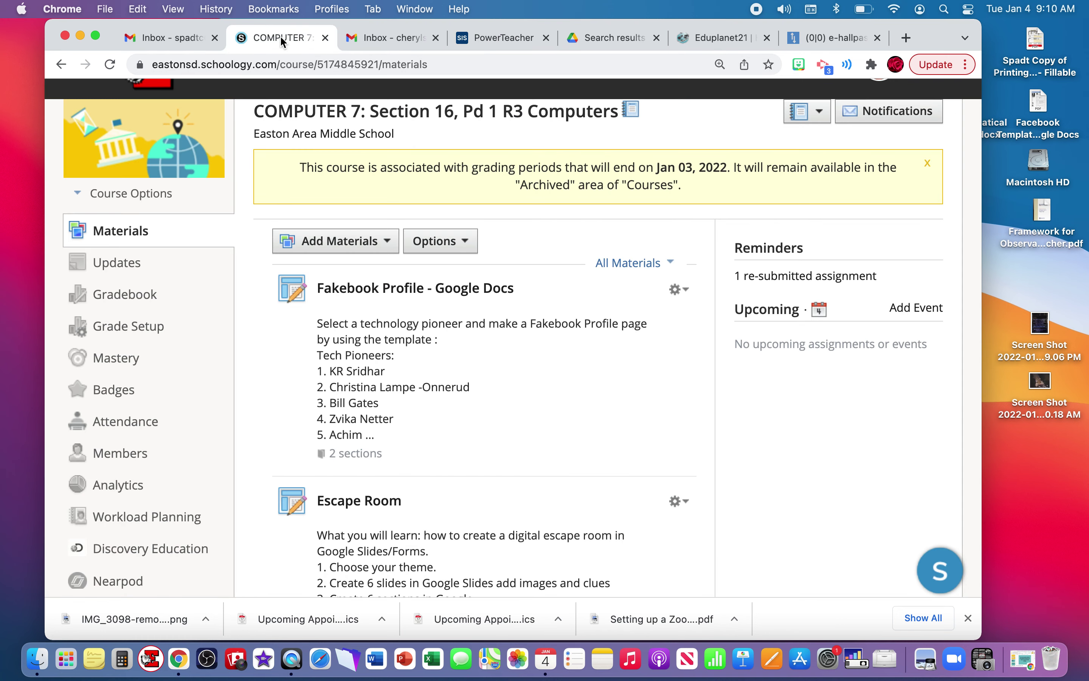
scroll(425, 182, "up", 1)
scroll(426, 180, "up", 1)
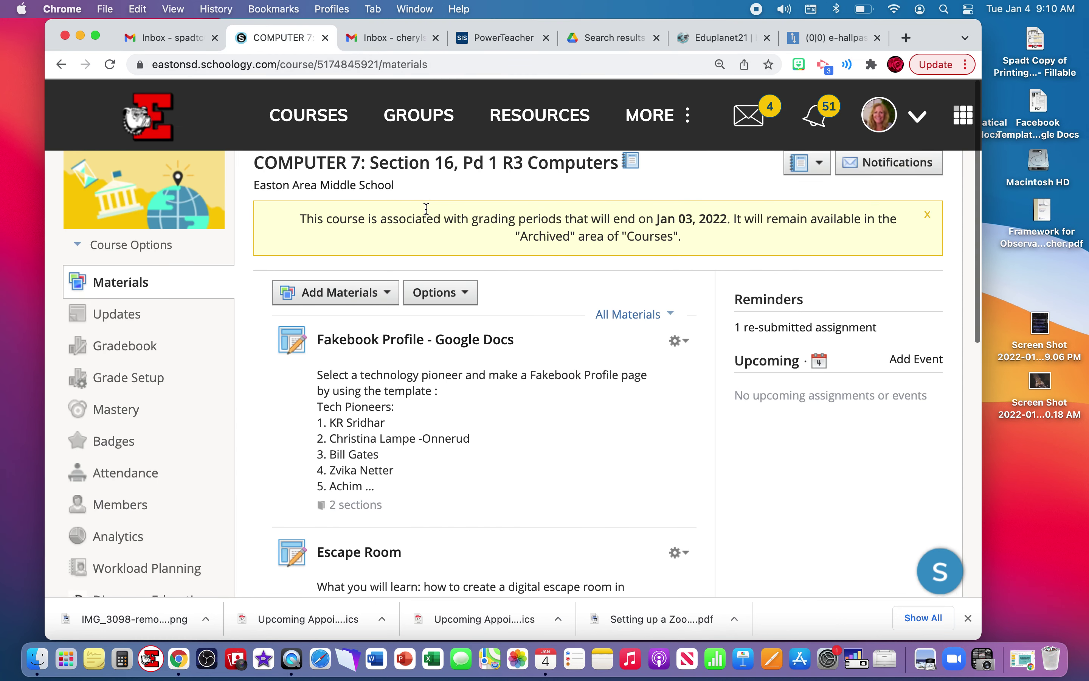
scroll(426, 209, "down", 5)
scroll(423, 210, "up", 3)
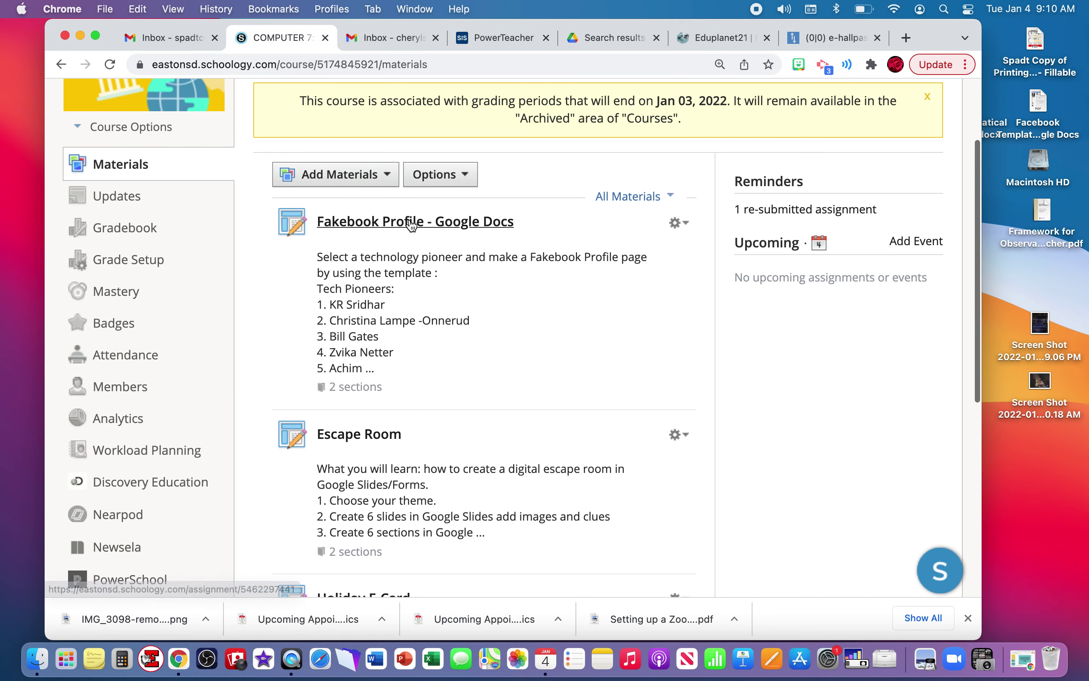
left_click(393, 223)
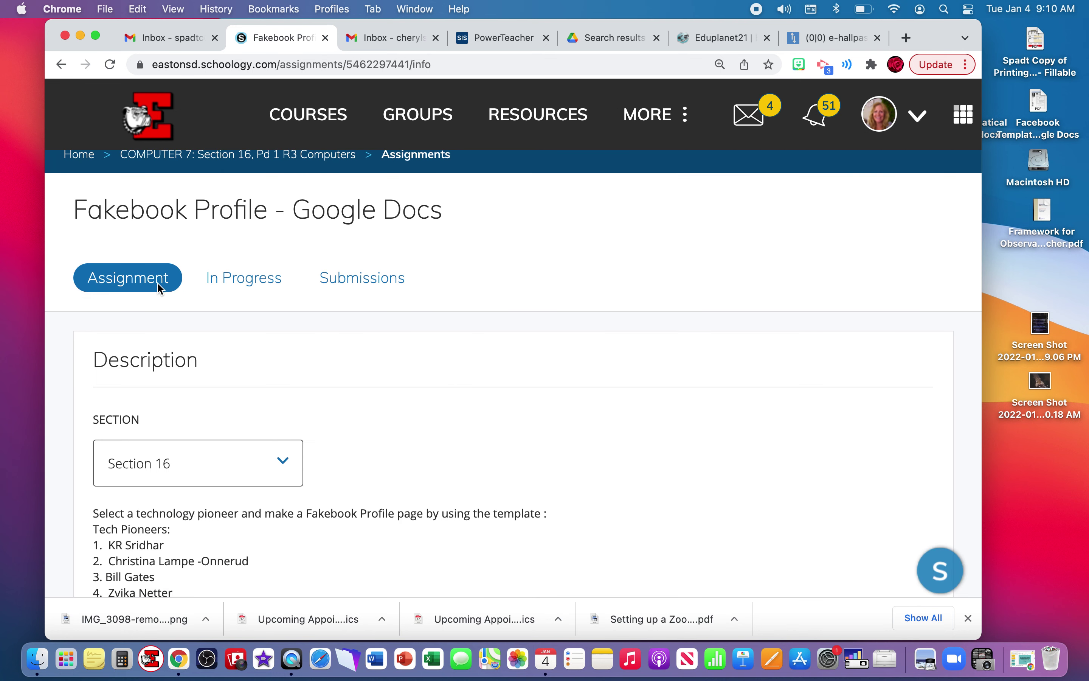
- Open the "Facebook Template for students" document attached to the assignment and make a copy of it
scroll(243, 382, "down", 6)
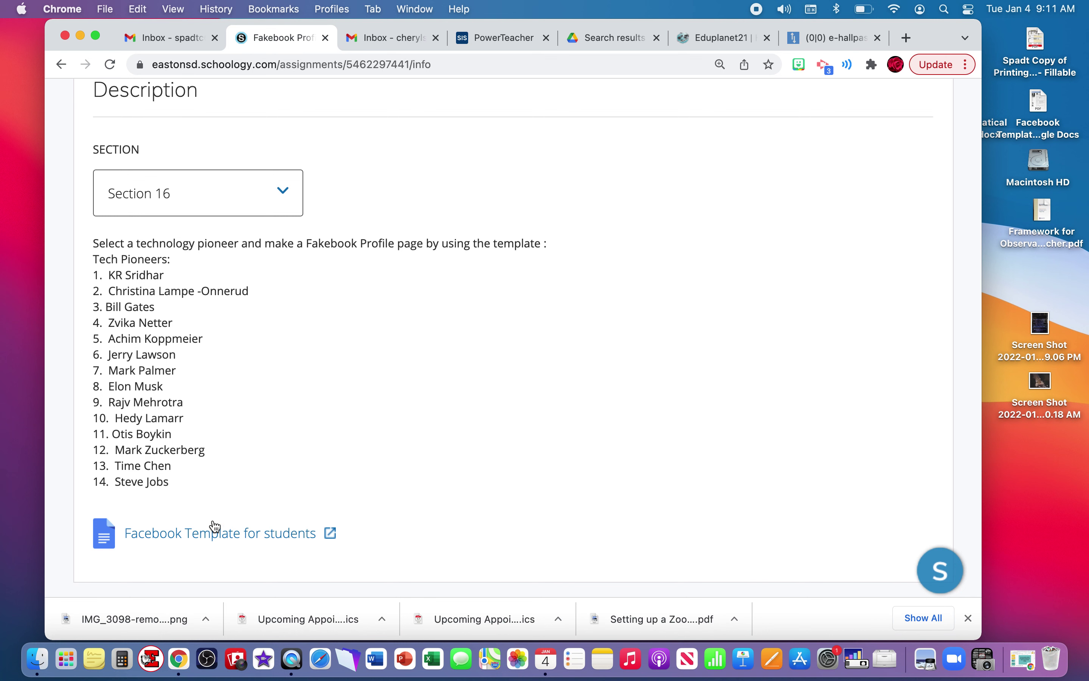
left_click(218, 533)
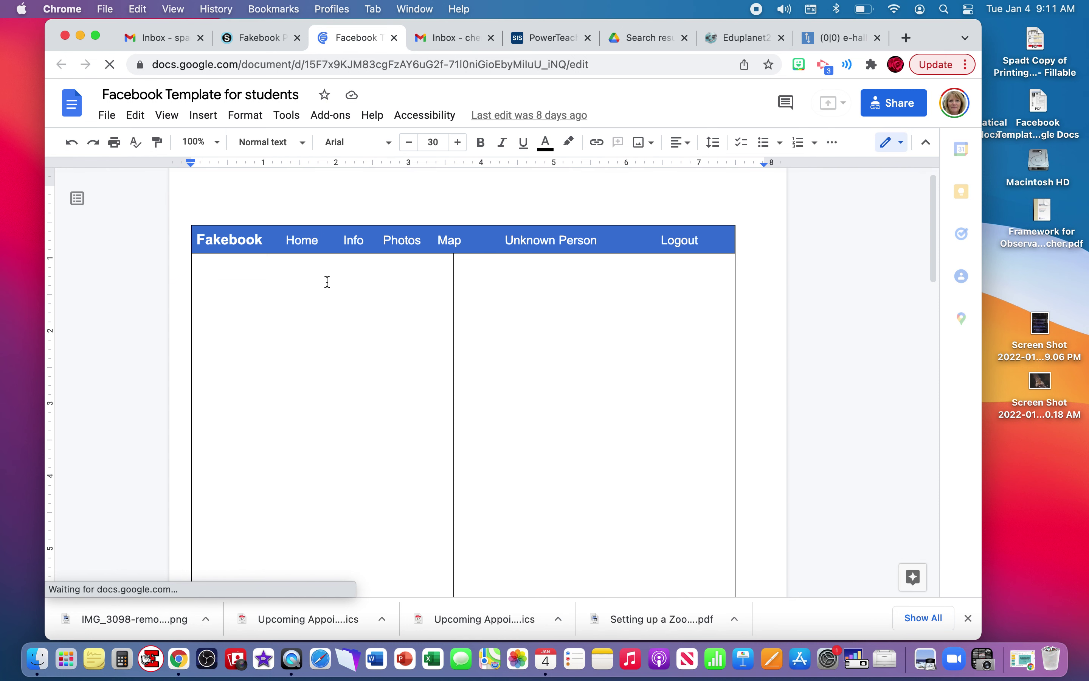
left_click(107, 115)
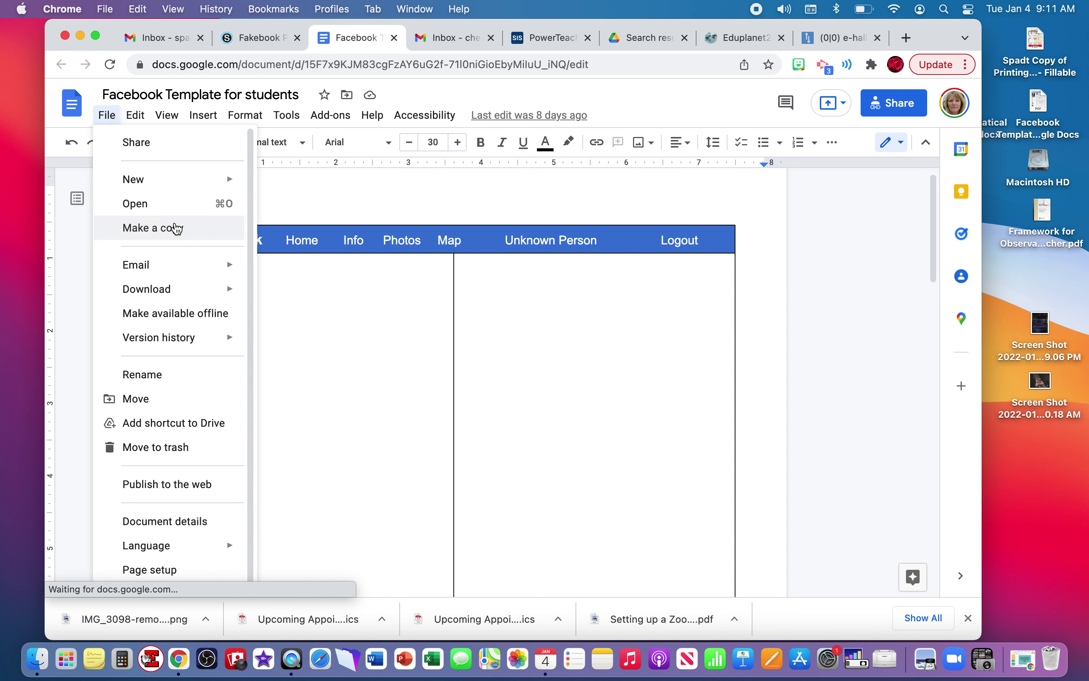
left_click(381, 274)
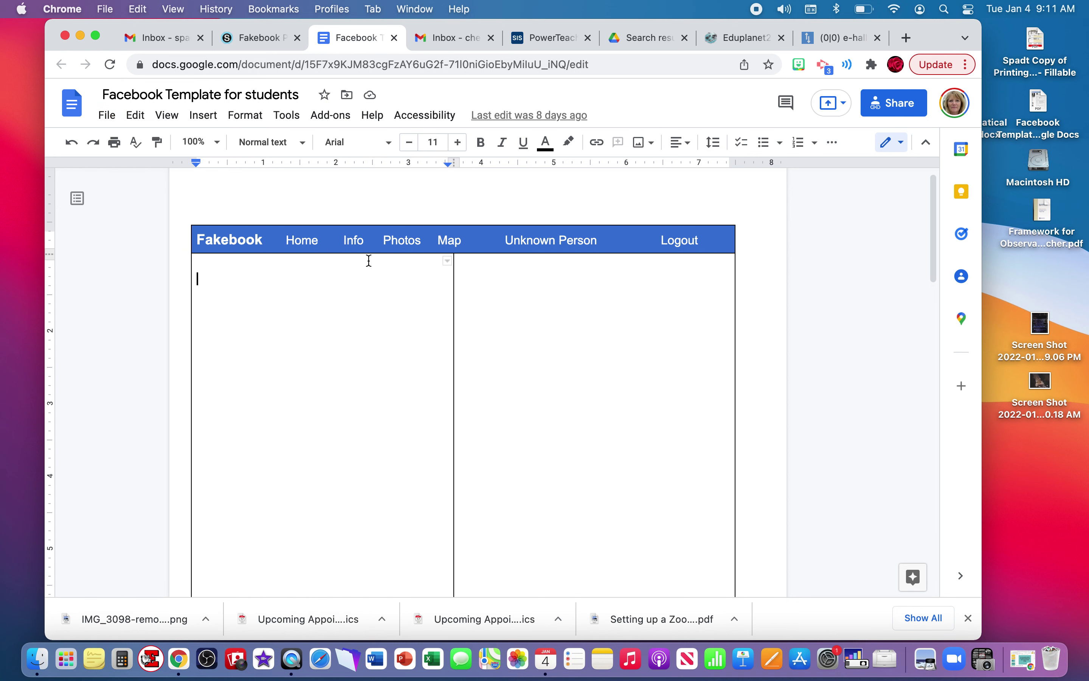
left_click(105, 114)
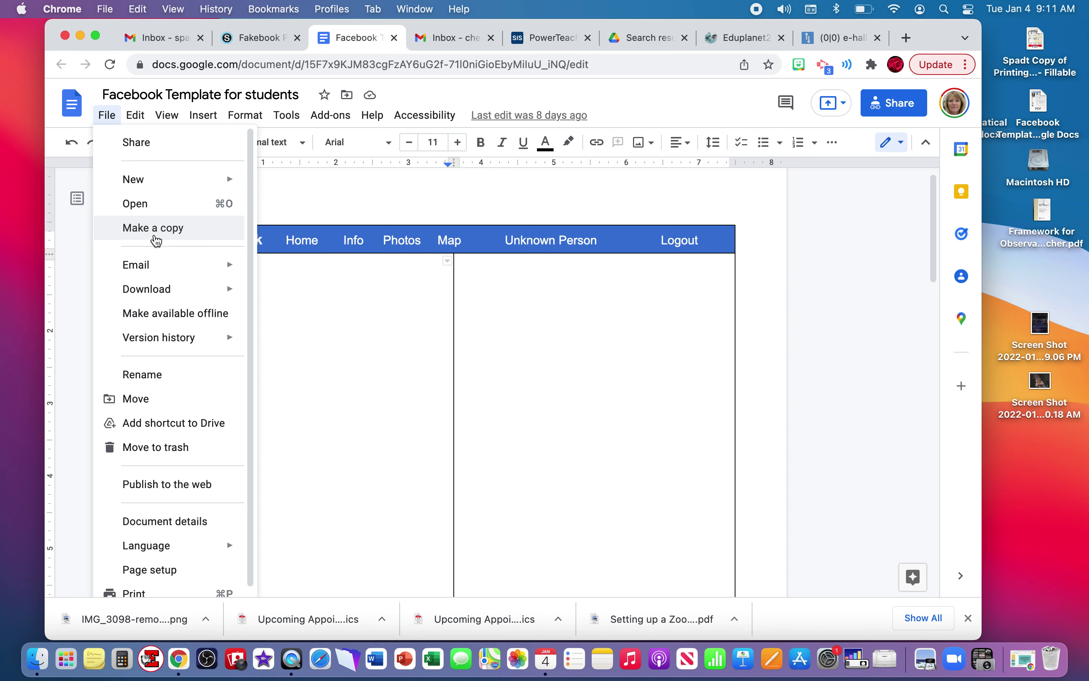
left_click(153, 228)
left_click(604, 468)
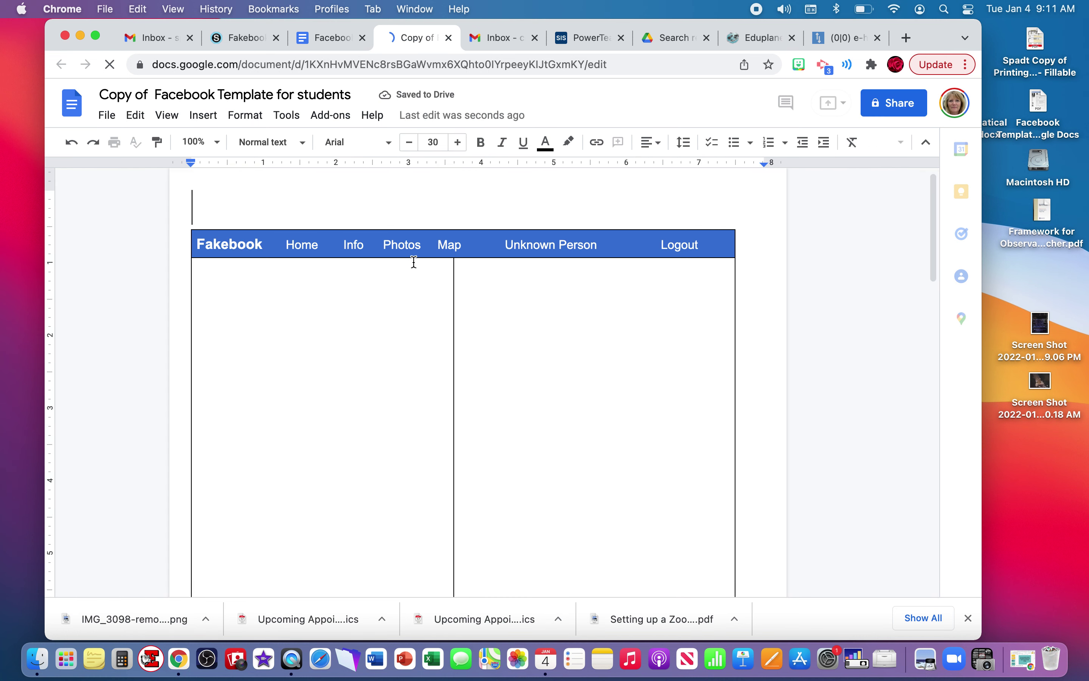
- Replace "Unknown Person" in the blue Fakebook banner with "Hedy Lamarr"
triple_click(566, 241)
double_click(597, 241)
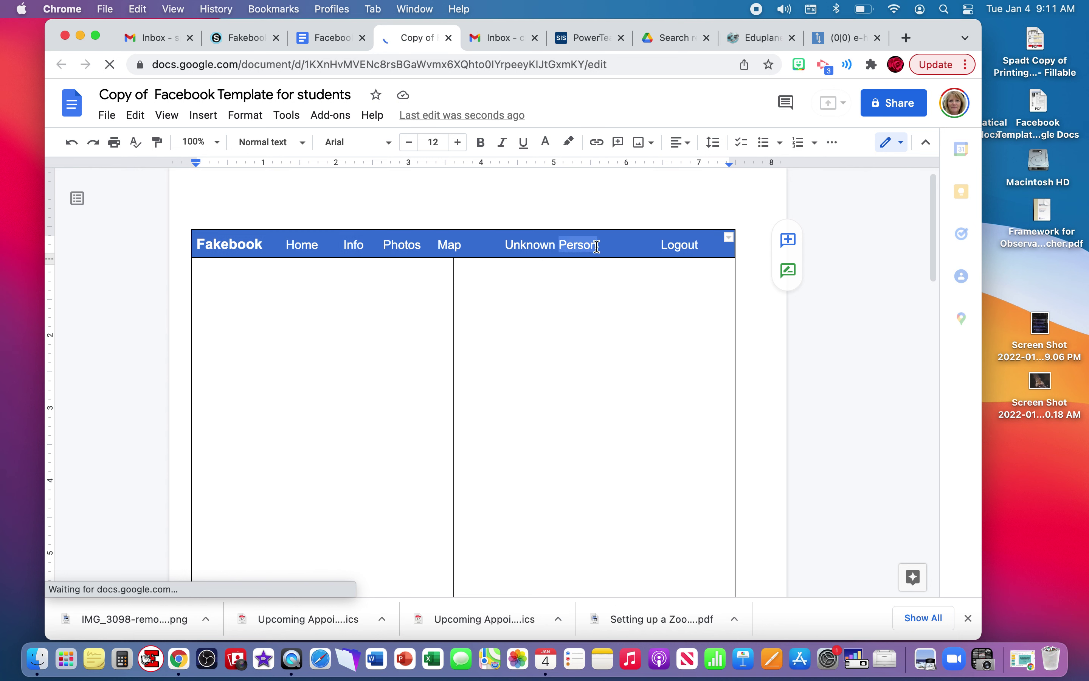
key("BackSpace")
key("BackSpace")
key("BackSpace")
key("BackSpace")
key("BackSpace")
key("BackSpace")
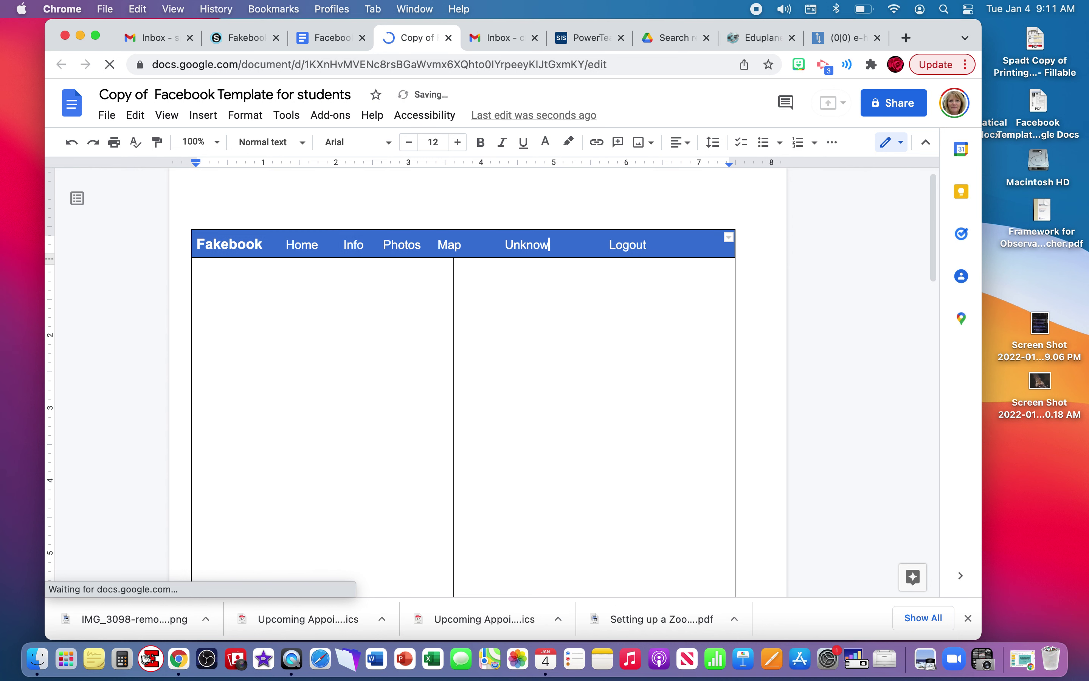
key("BackSpace")
key("BackSpace")
key("BackSpace")
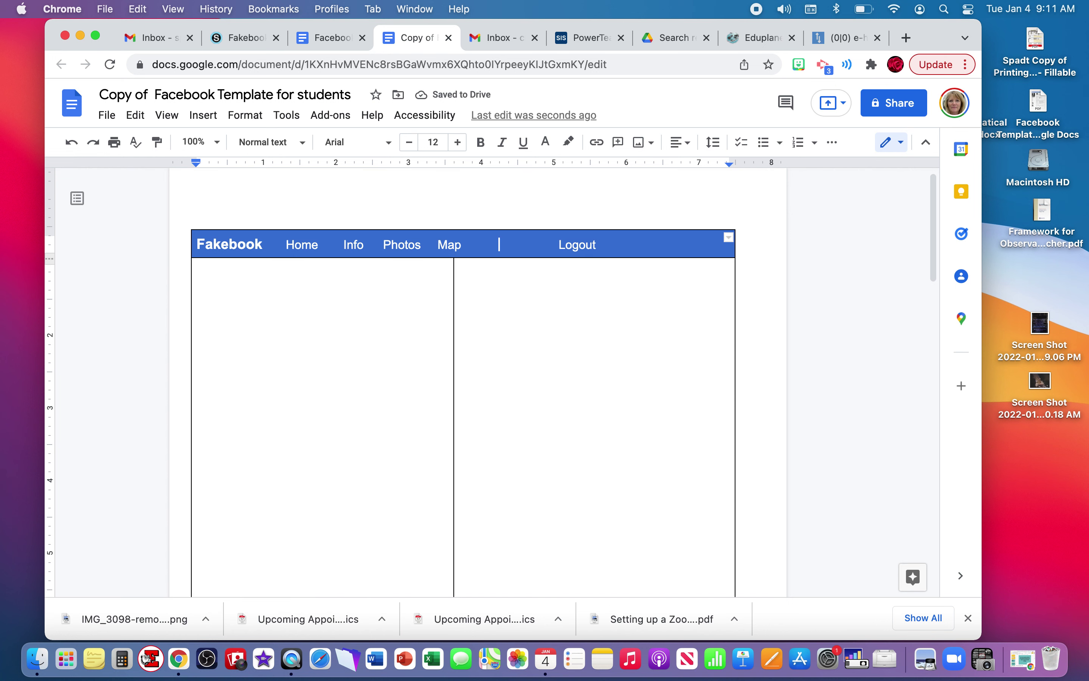
type("Hed")
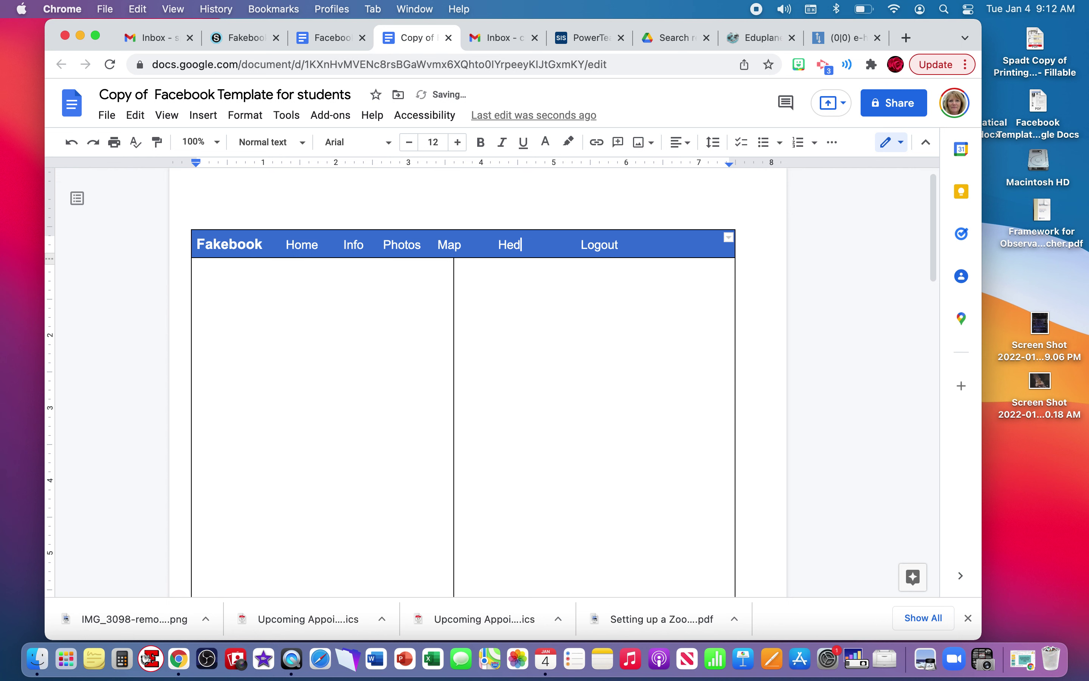
type("y Lamarr")
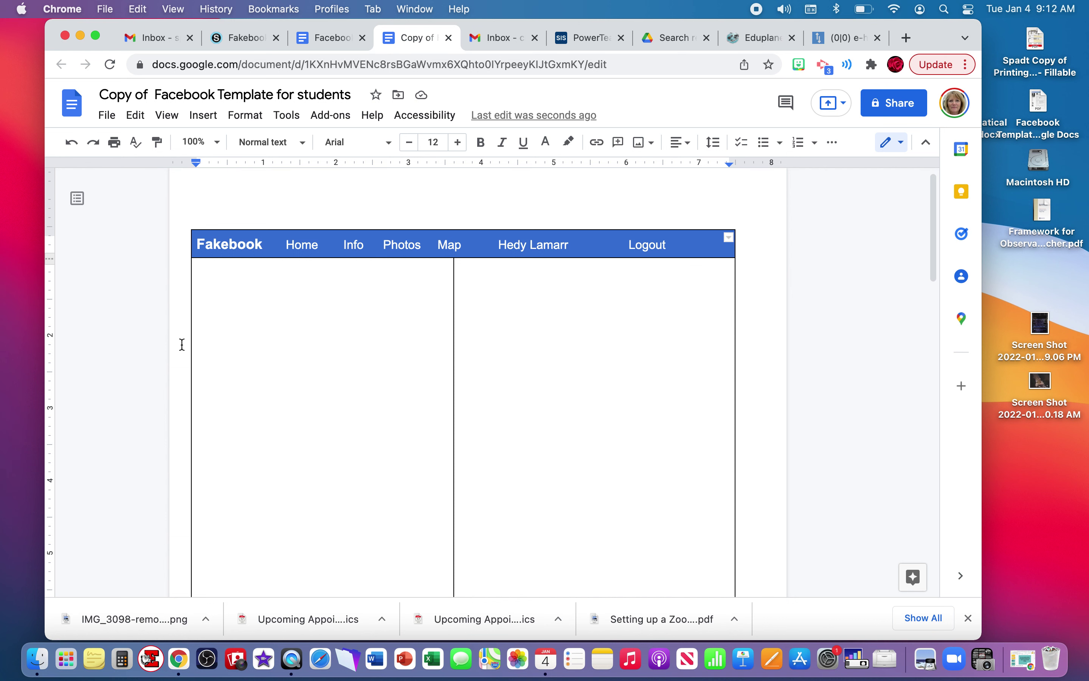
- Search the web for "hedy lamarr" images, insert the first portrait into the left column and shrink it to about 2 inches wide
left_click(239, 295)
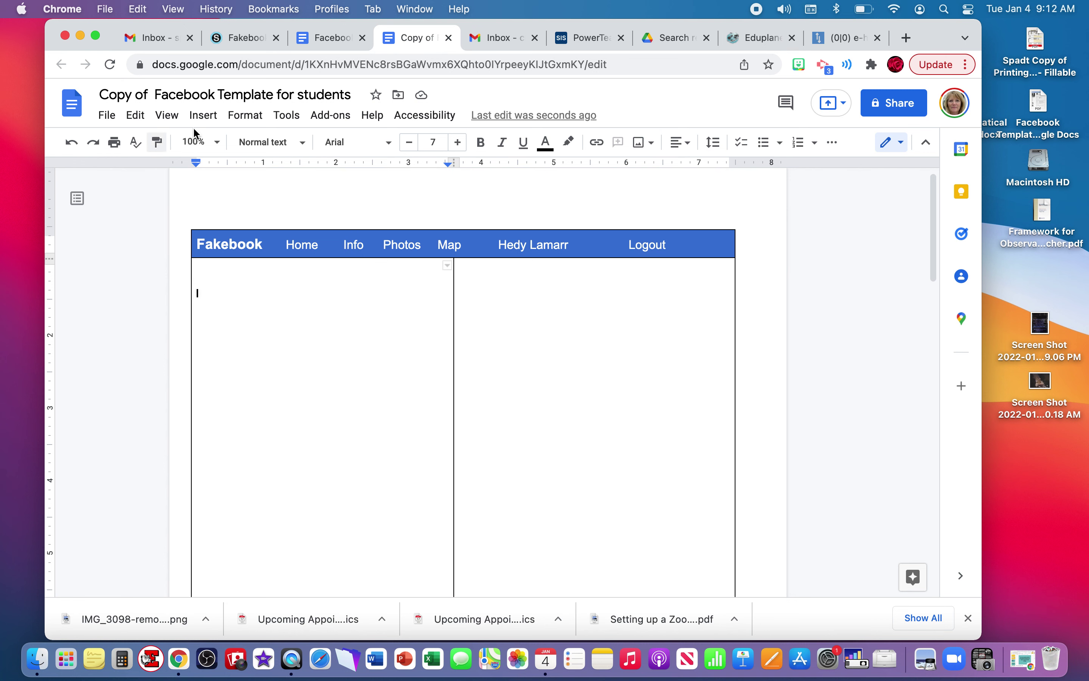
left_click(204, 115)
mouse_move(292, 150)
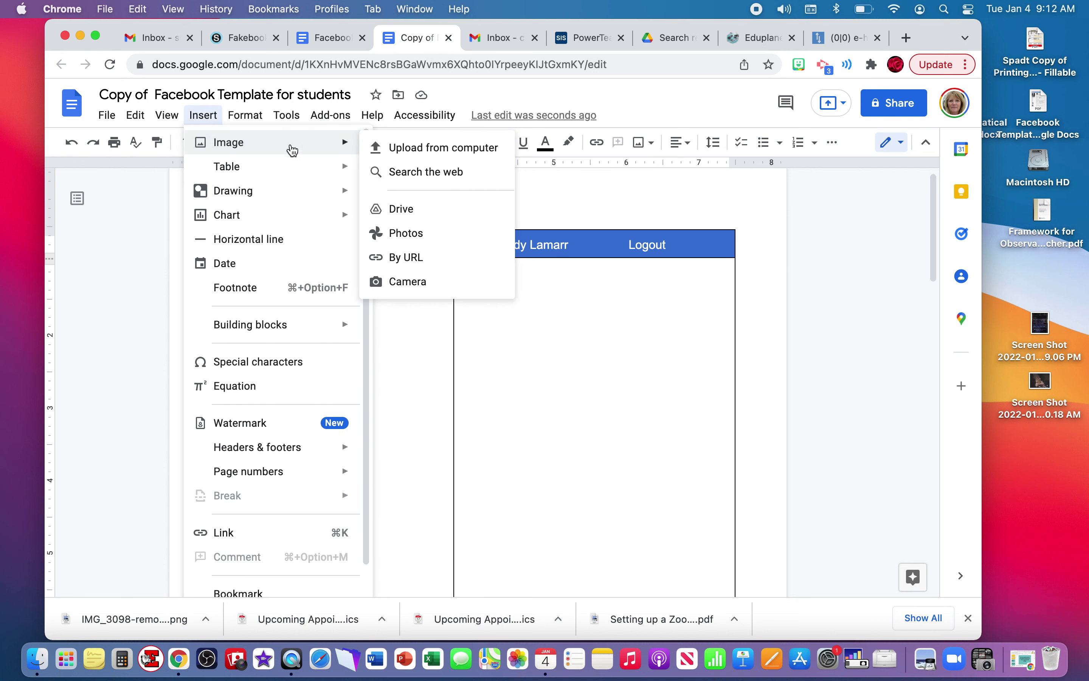
left_click(424, 172)
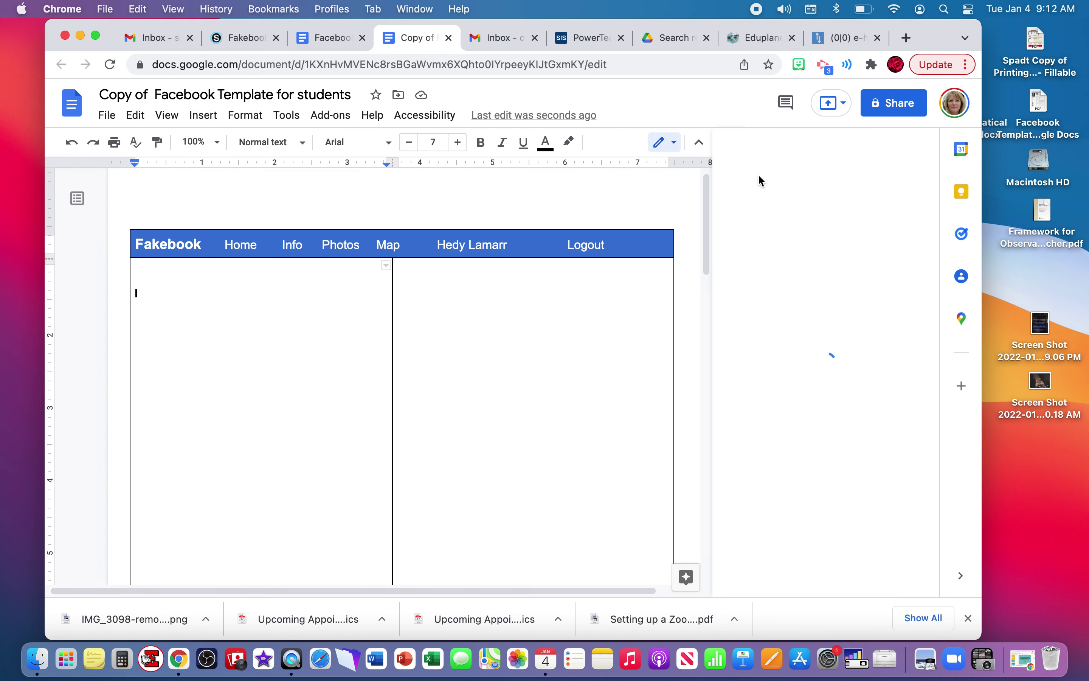
type("he")
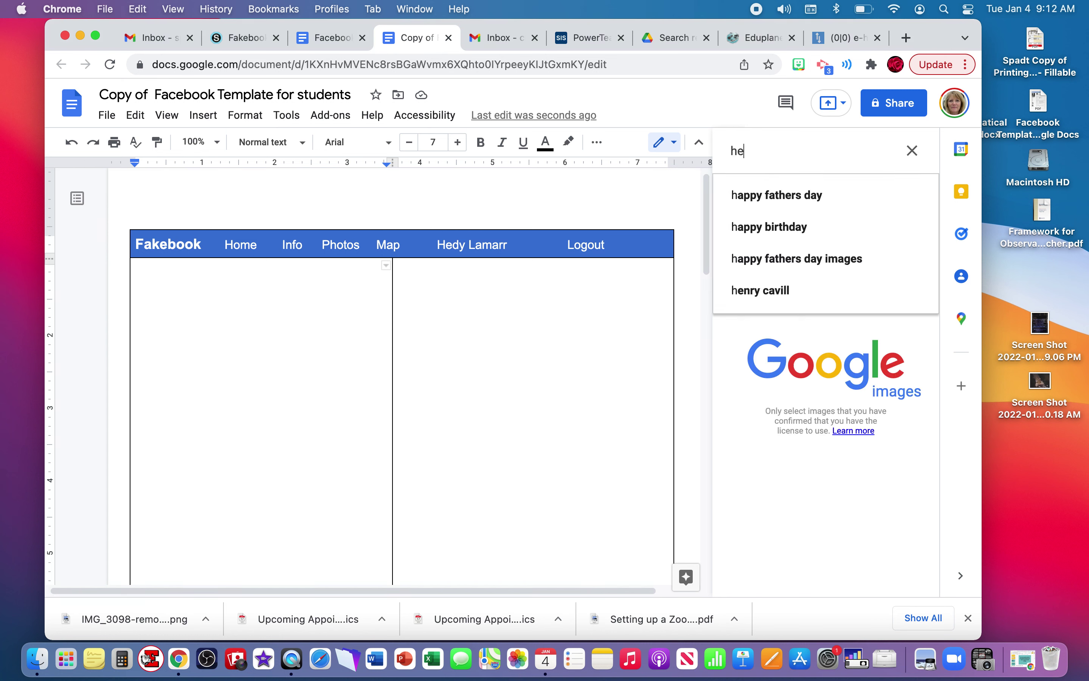
type("dy lamarr")
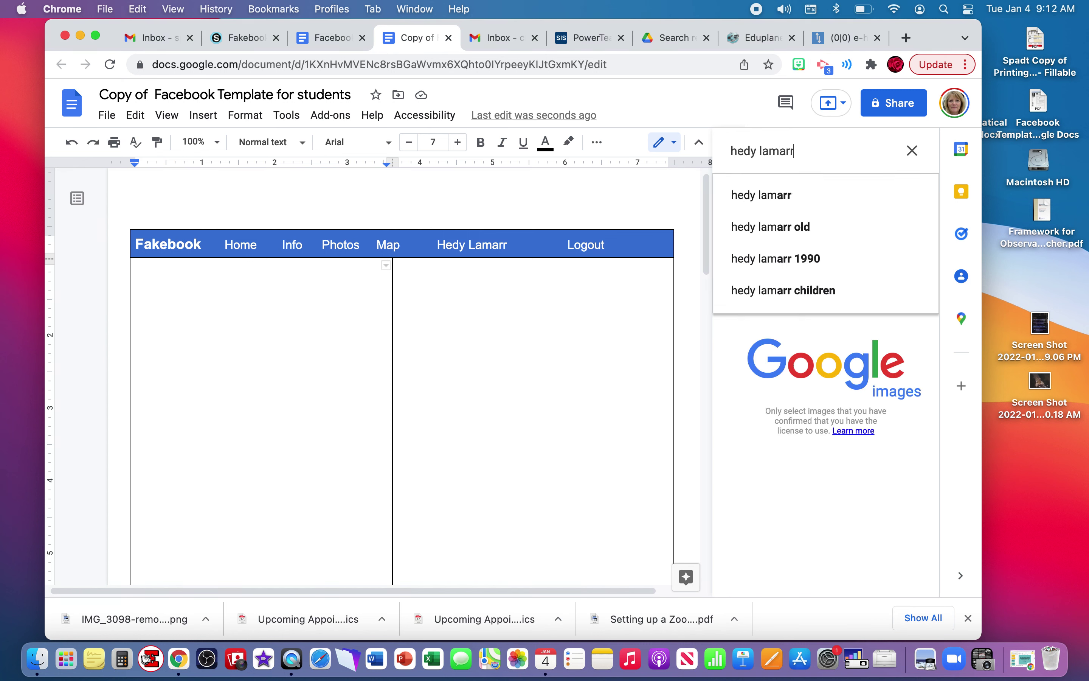
key("Return")
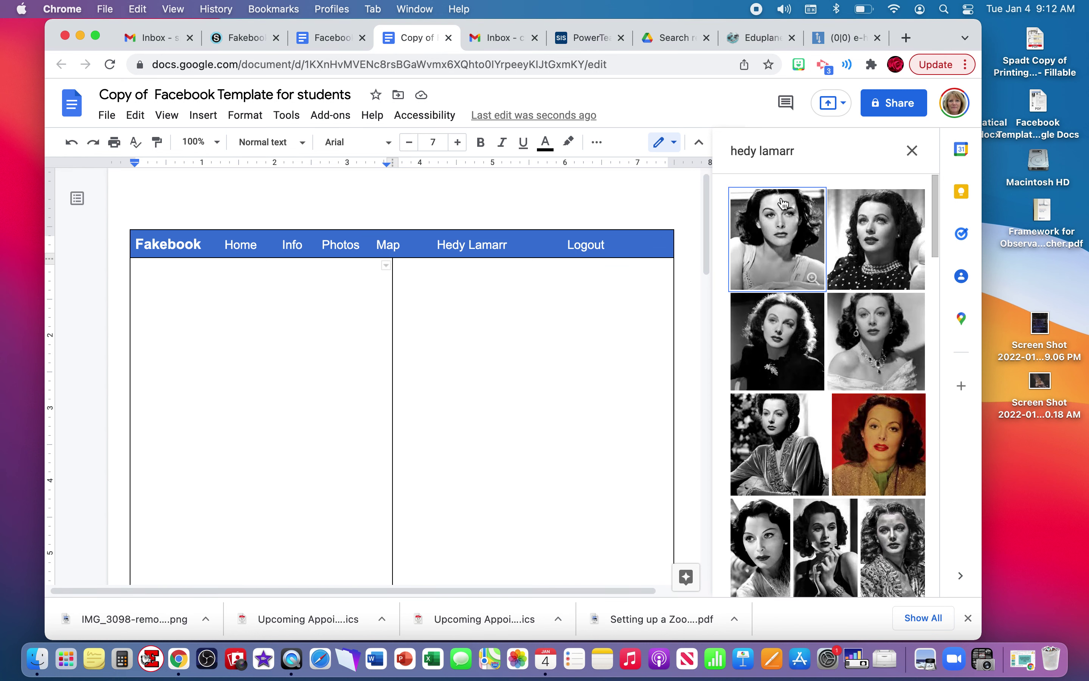
left_click(790, 229)
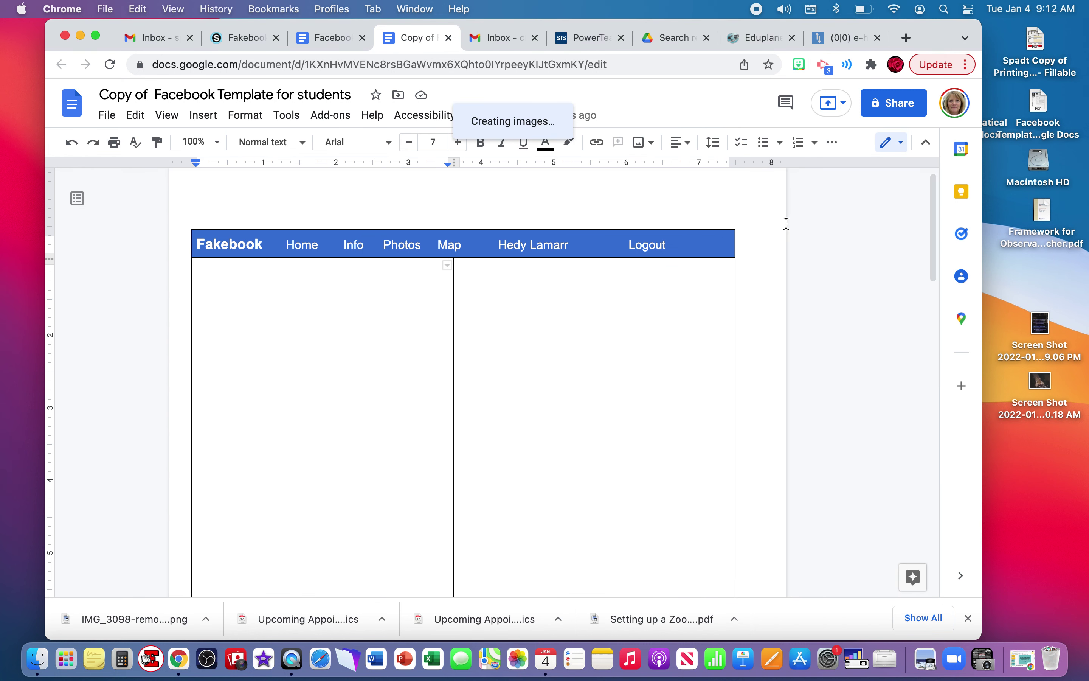
left_click(445, 264)
left_click_drag(449, 571, 344, 430)
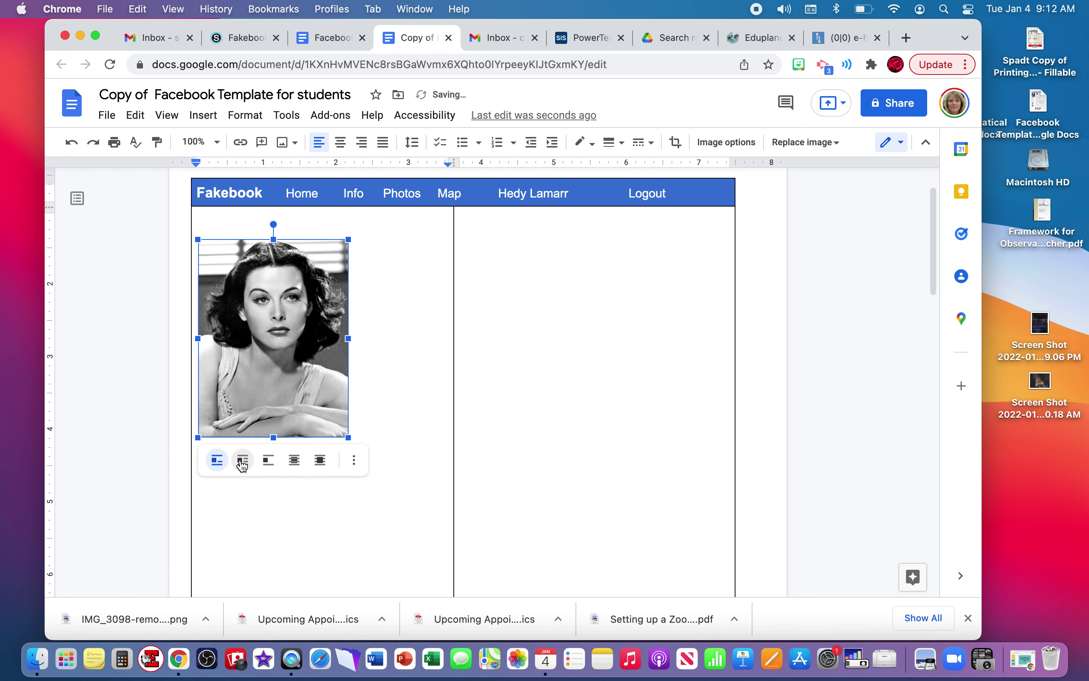
- Set the portrait's text wrapping to Break text and position it in the left column just below the blue banner
left_click(265, 462)
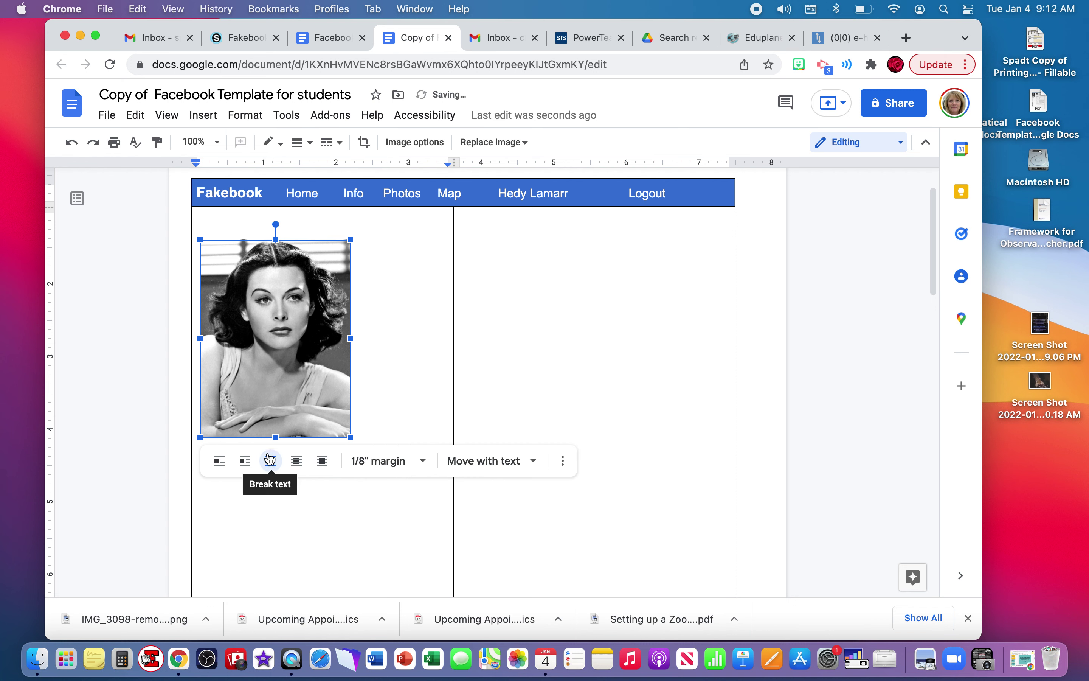
left_click_drag(307, 360, 327, 441)
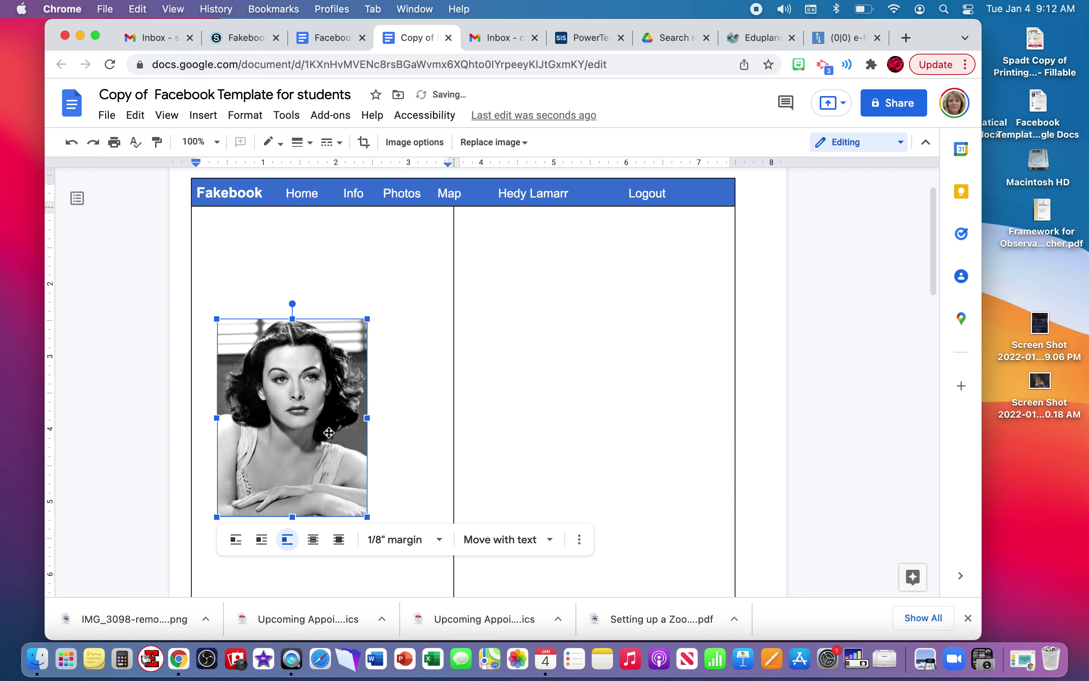
left_click_drag(320, 396, 322, 306)
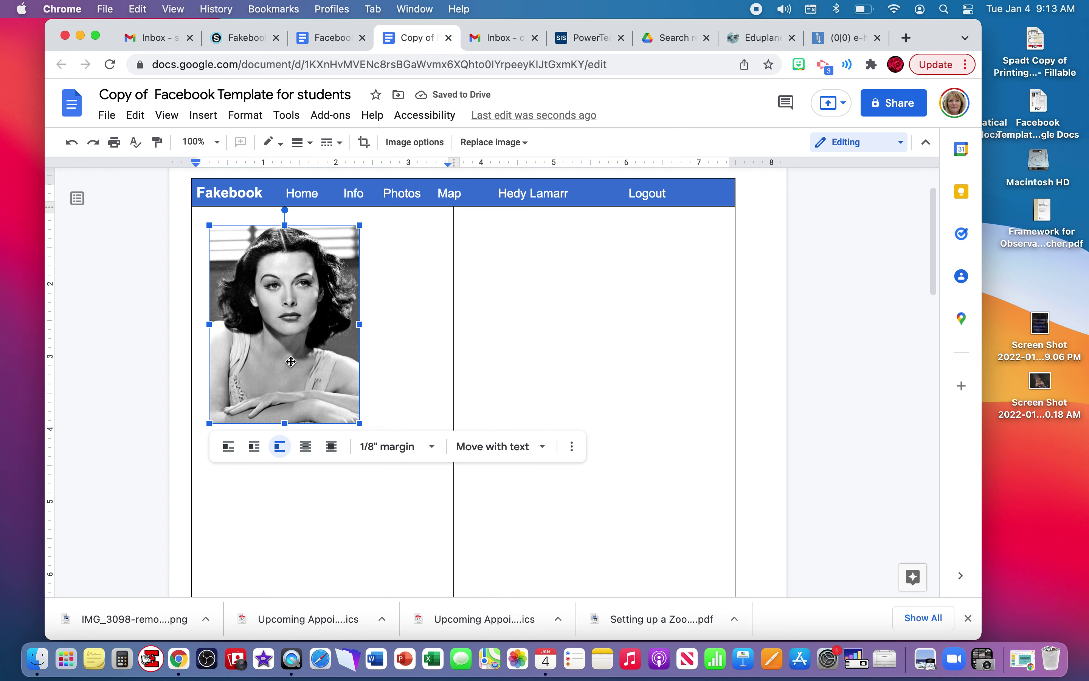
- Add the heading "INFORMATION" directly below the portrait in the left column
left_click(327, 501)
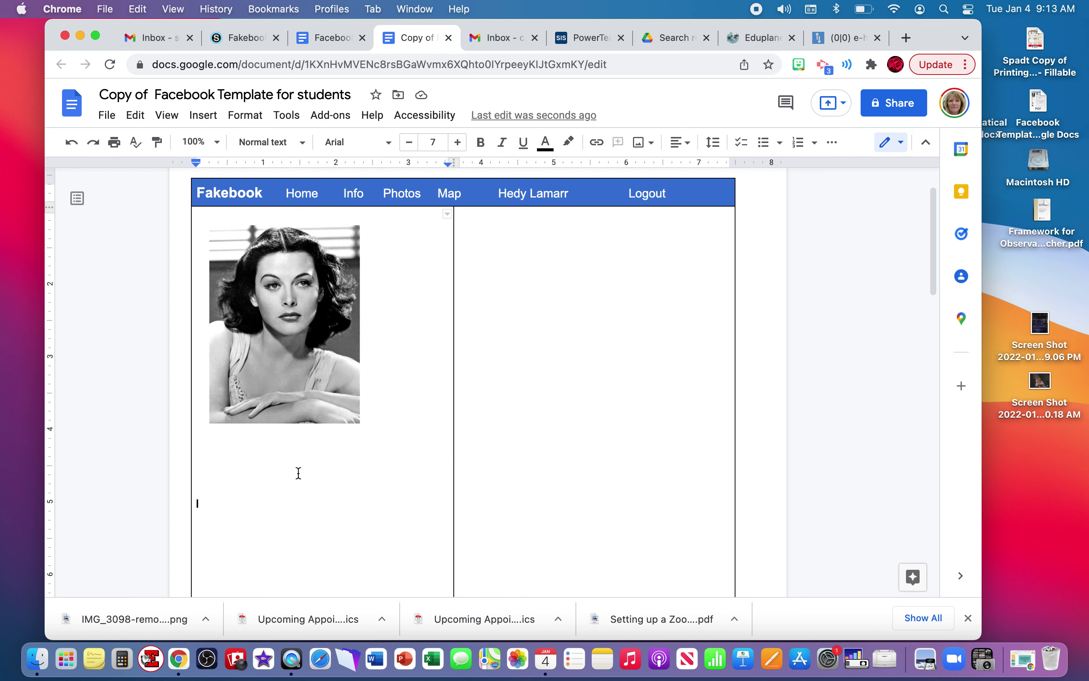
left_click(251, 445)
type("INFORMATION")
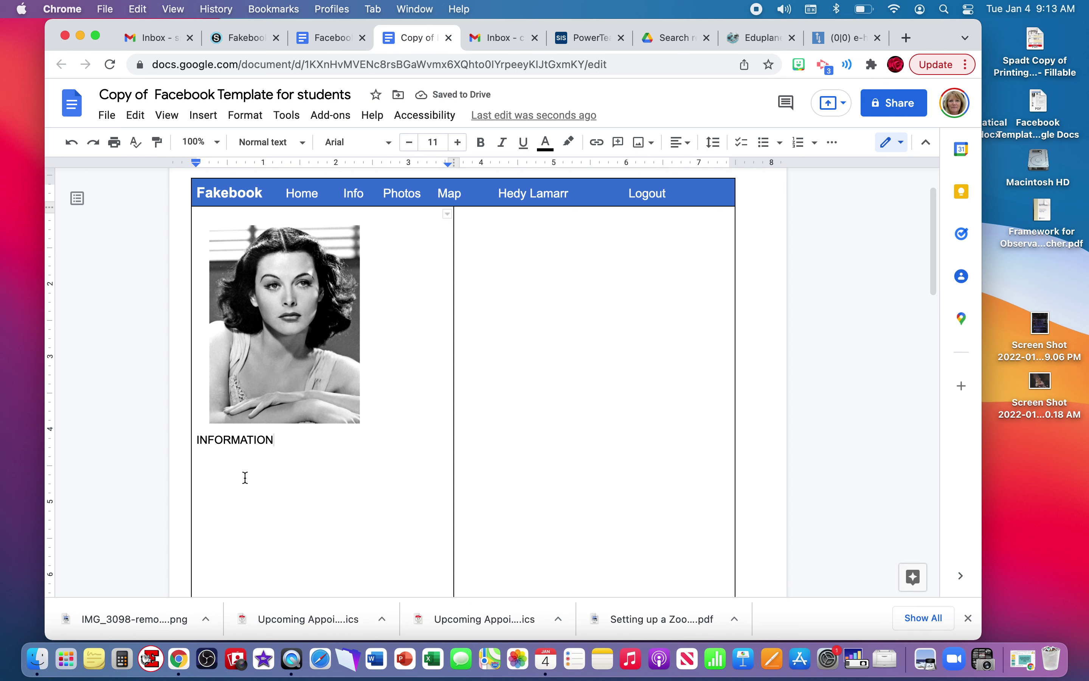
- Format the INFORMATION heading as blue, bold and centered
left_click(238, 441)
left_click_drag(276, 440, 198, 443)
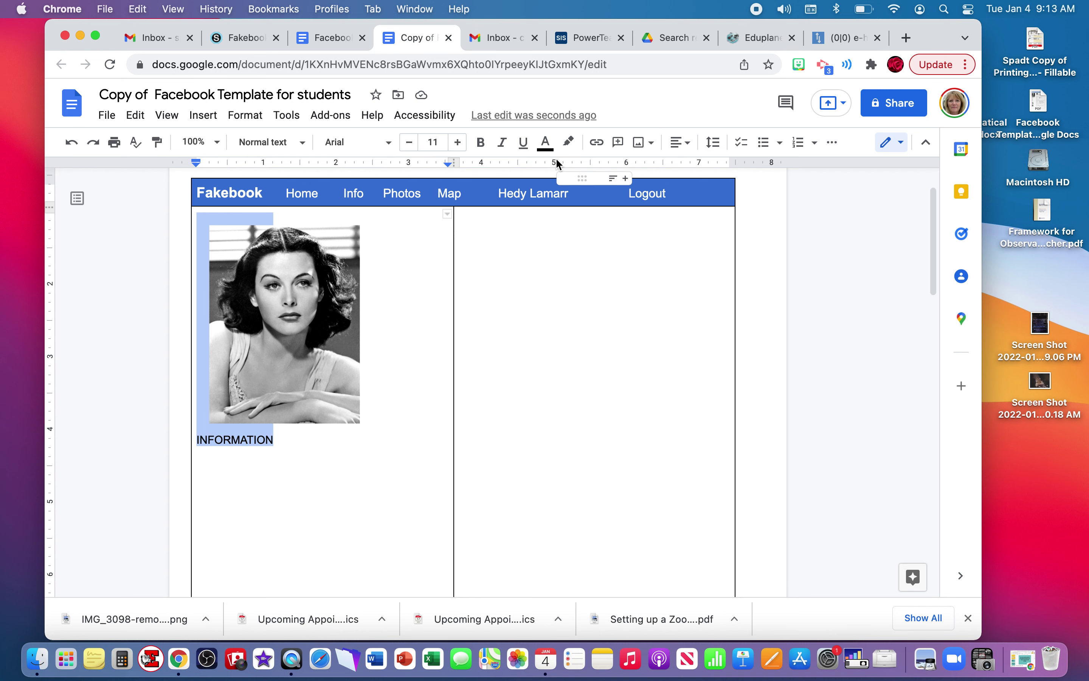
left_click(547, 146)
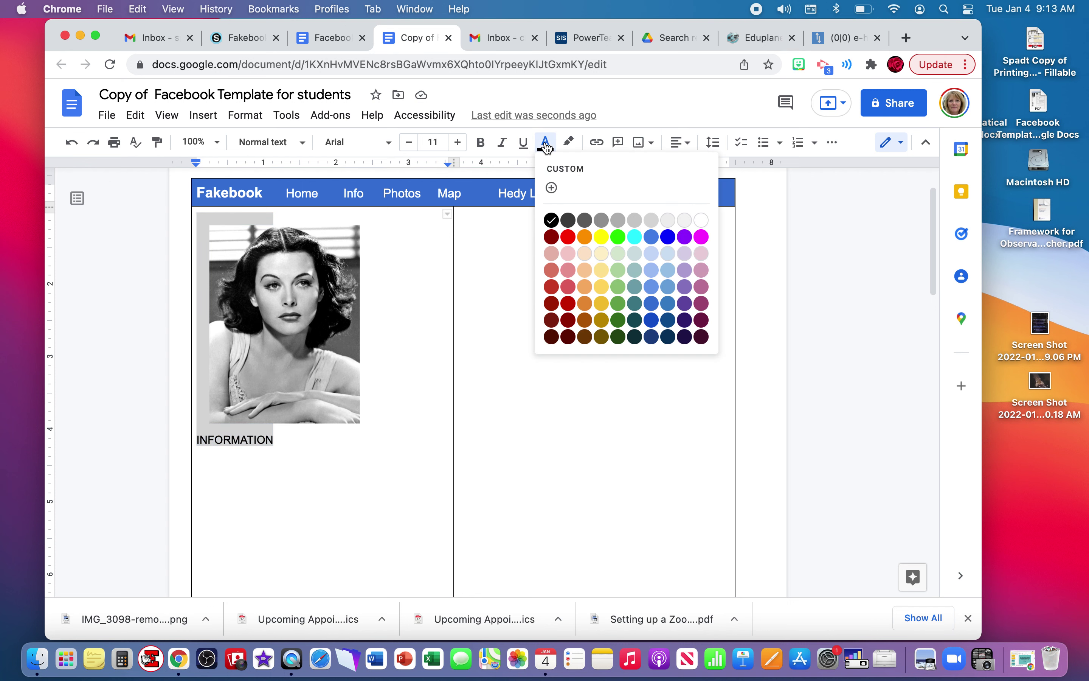
left_click(667, 236)
left_click(481, 142)
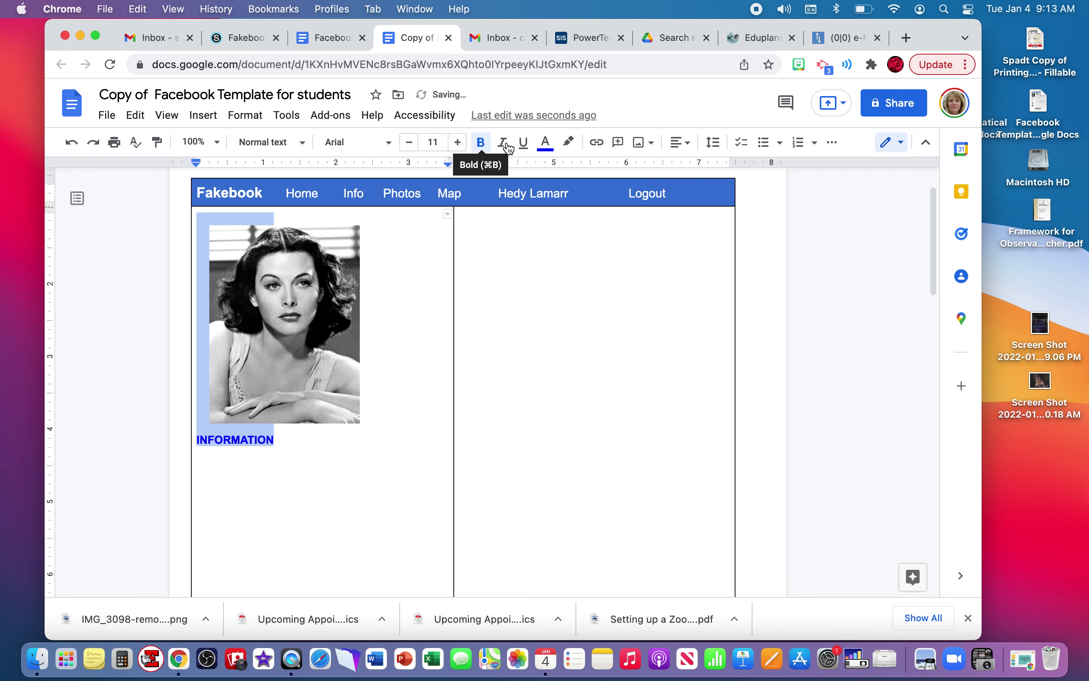
left_click(690, 148)
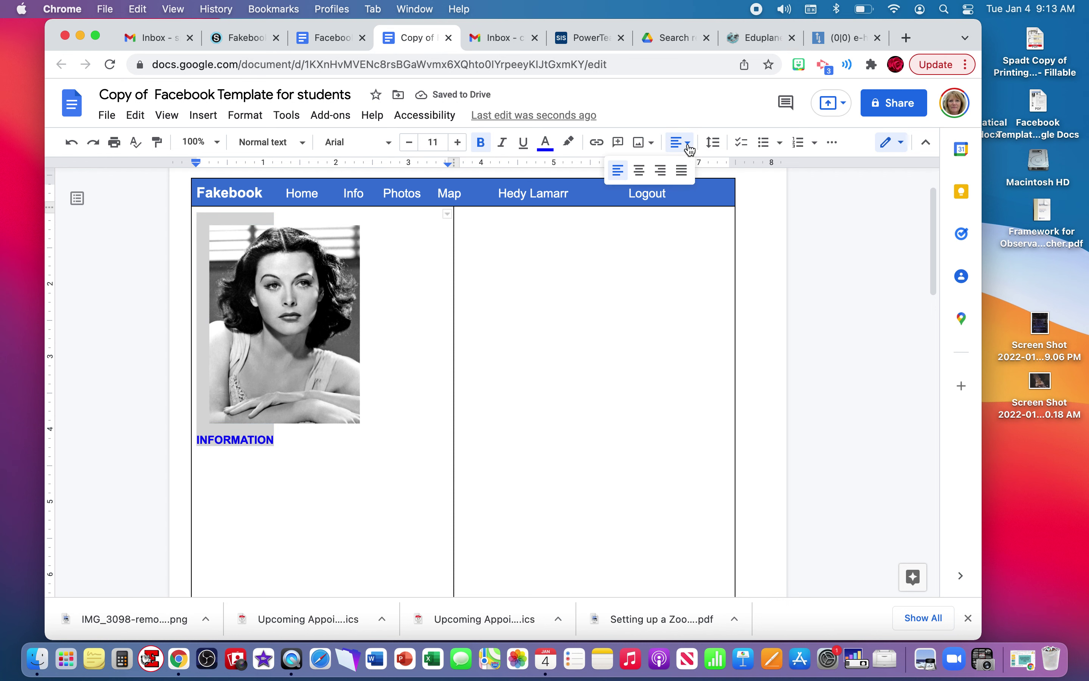
left_click(639, 171)
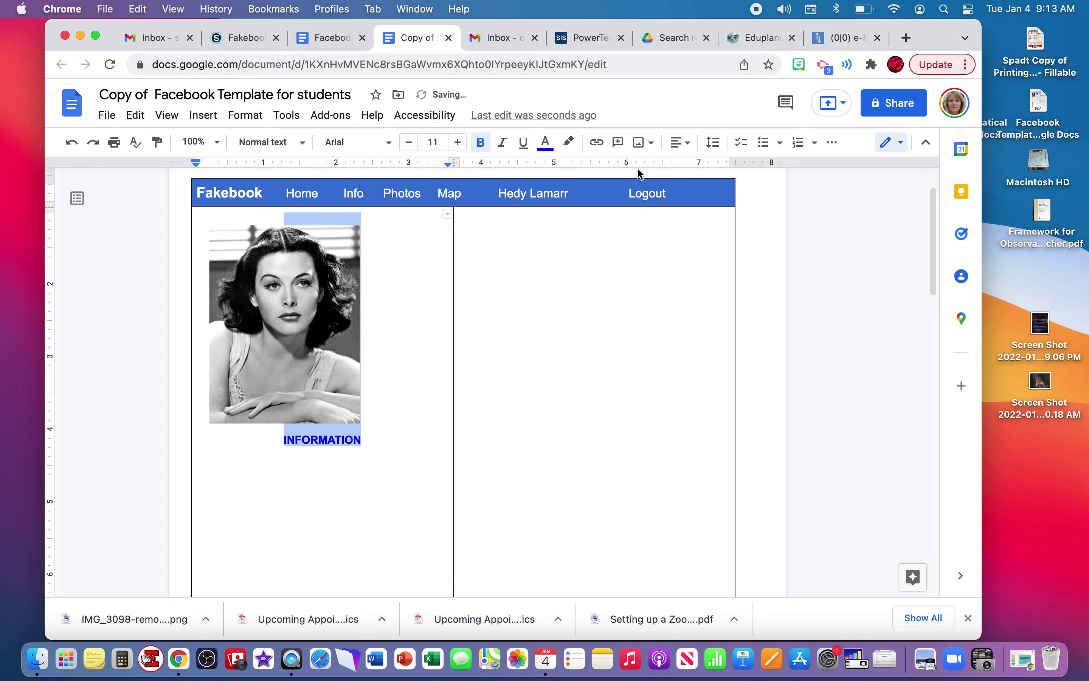
- Add the line "NETWORK: Hollywood, MGM, GPS" below the INFORMATION heading in the left column
left_click(388, 464)
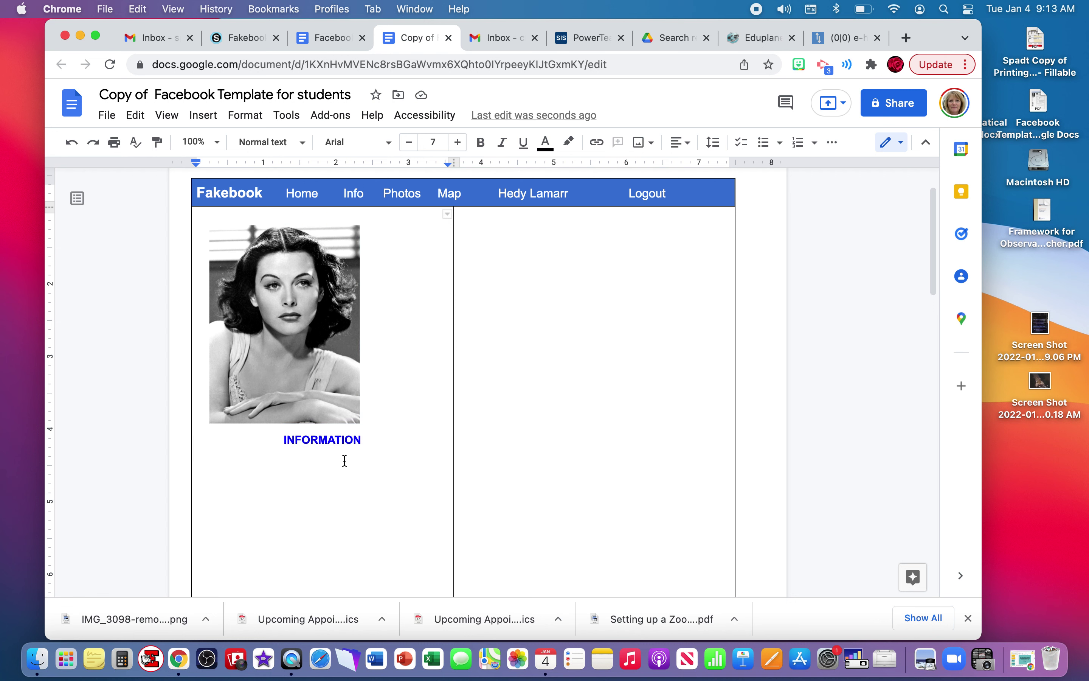
type("N")
type("ETWORK:")
type("Hollywoo")
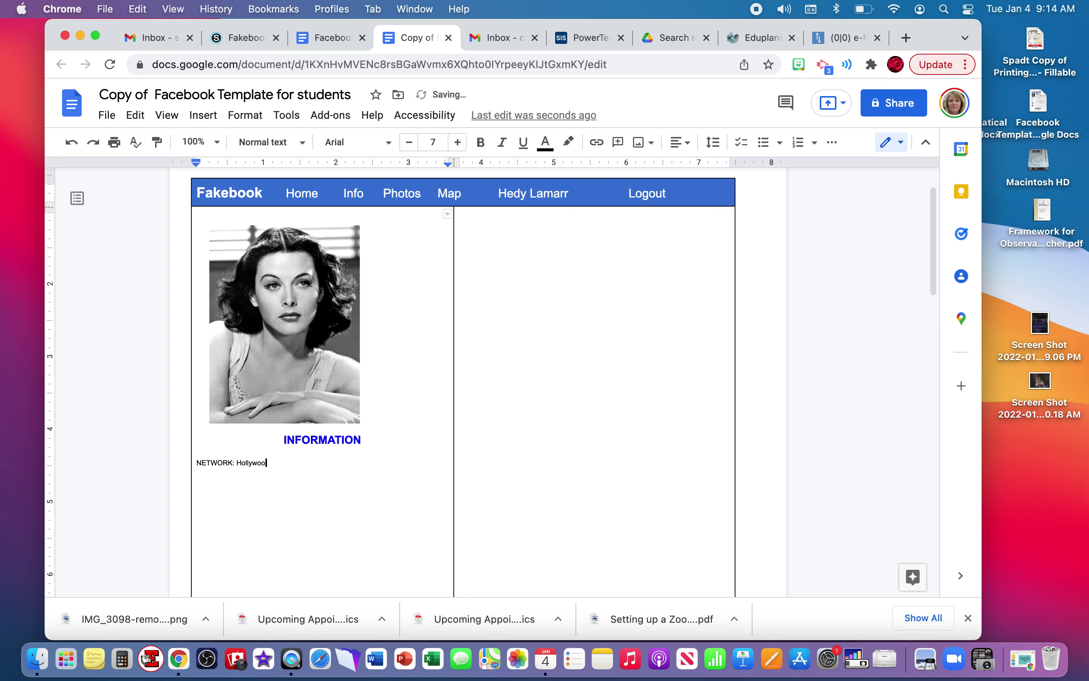
type("d, MGM")
type(", GPS")
- Format the "NETWORK:" label as red and bold at font size 9
left_click(234, 463)
left_click_drag(204, 463, 197, 463)
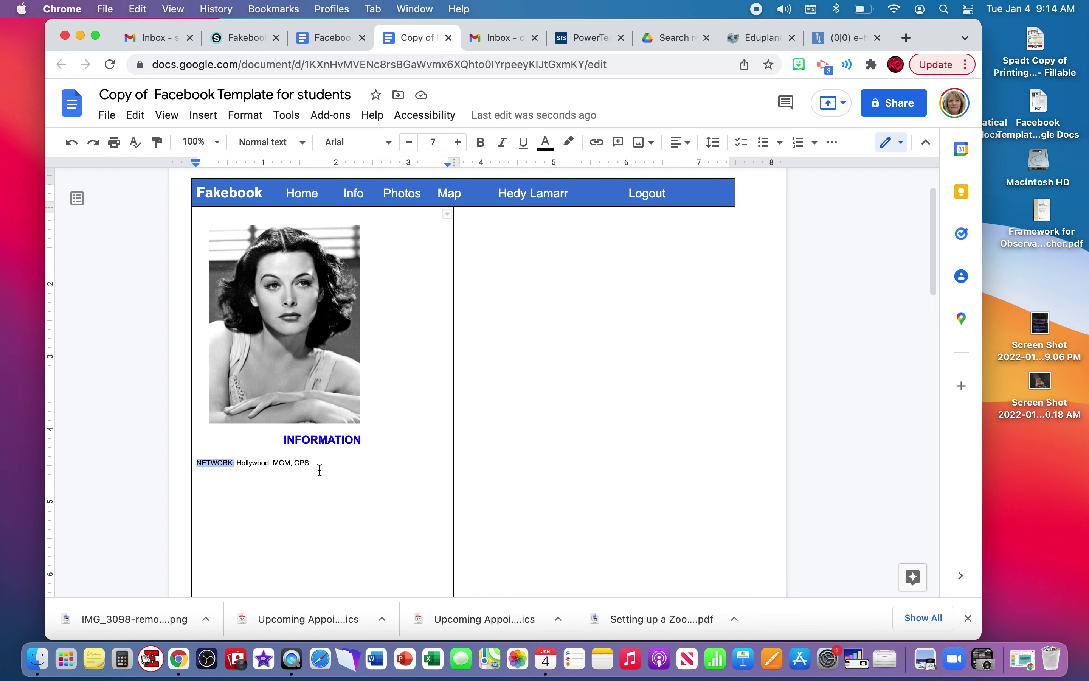
left_click(547, 148)
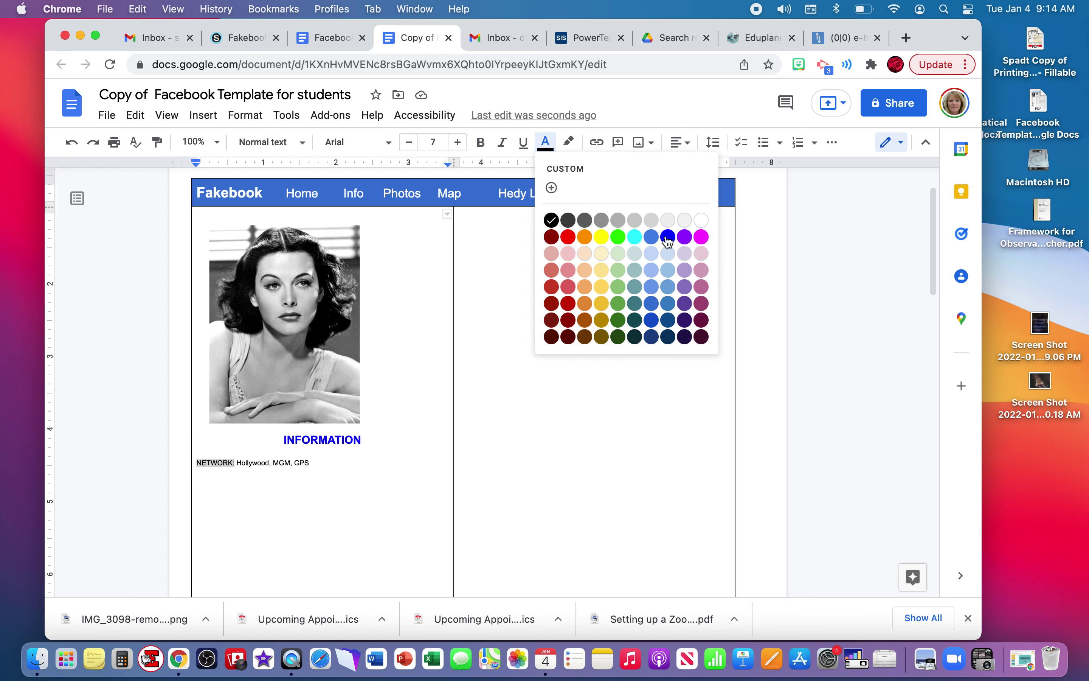
left_click(568, 237)
left_click(480, 142)
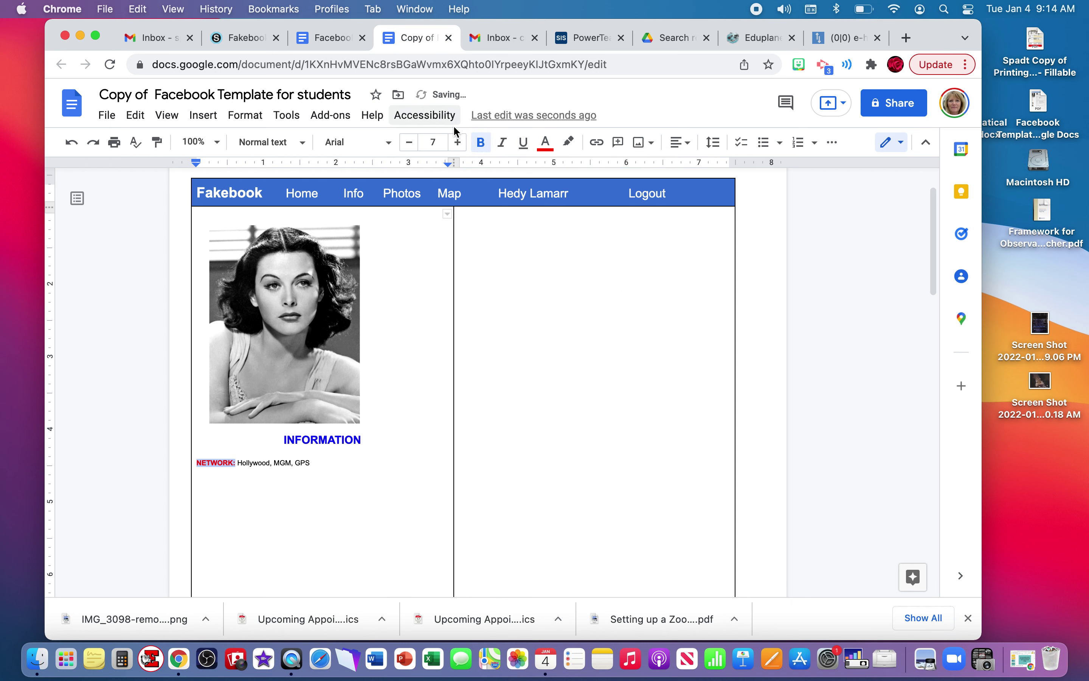
left_click(459, 143)
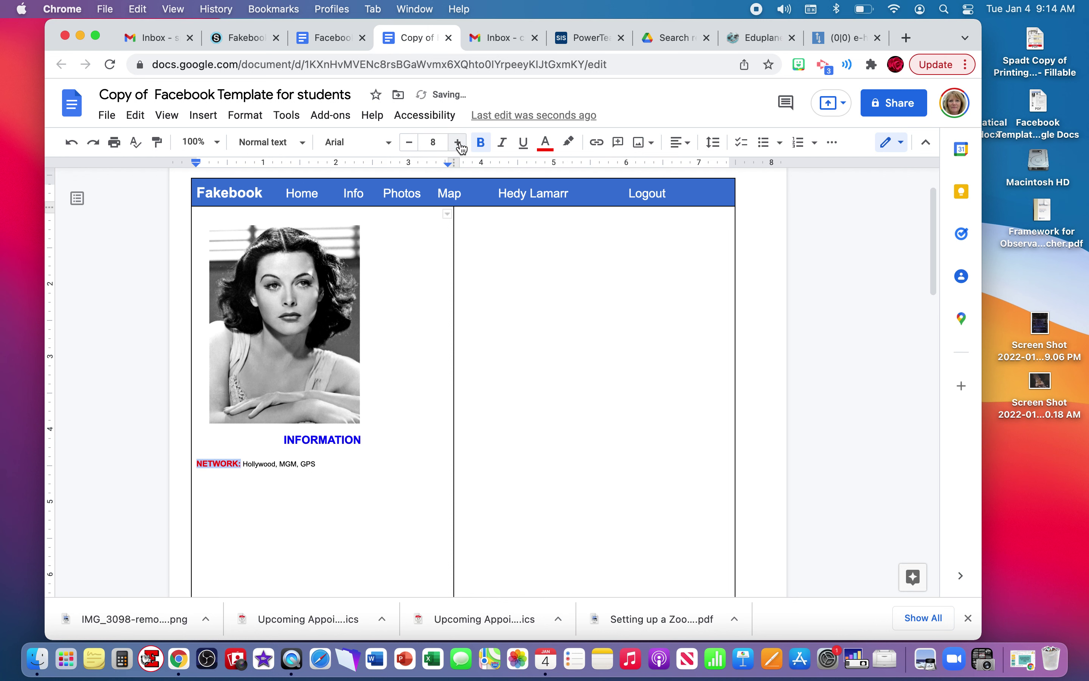
left_click(459, 143)
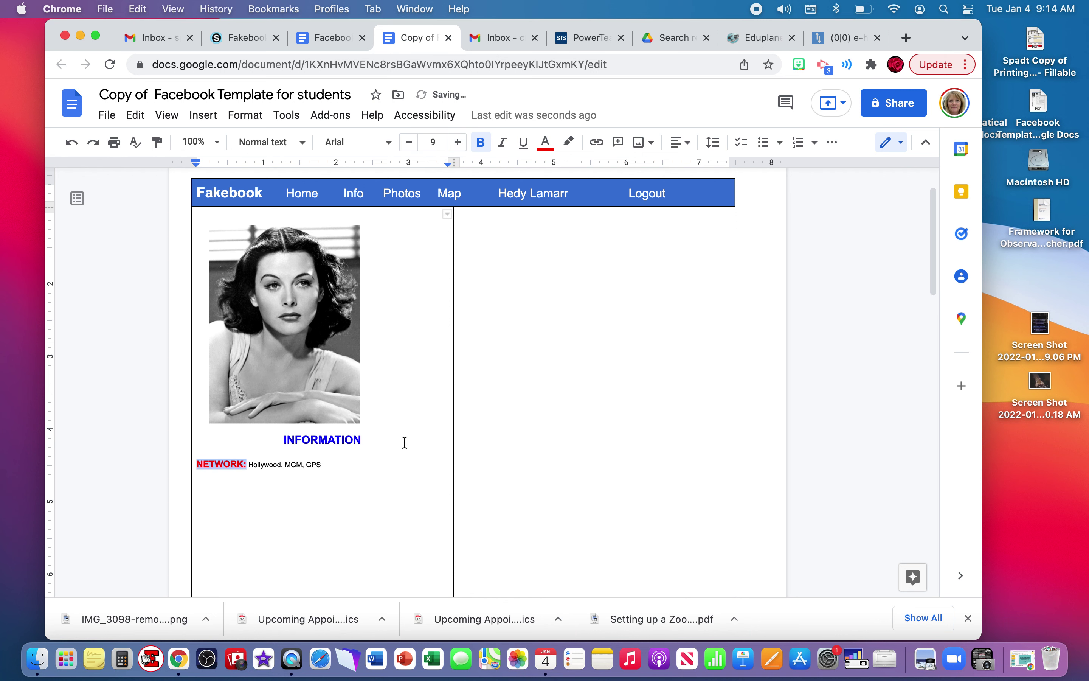
left_click(338, 468)
- Increase the INFORMATION heading's font size to 16
left_click_drag(356, 440, 275, 439)
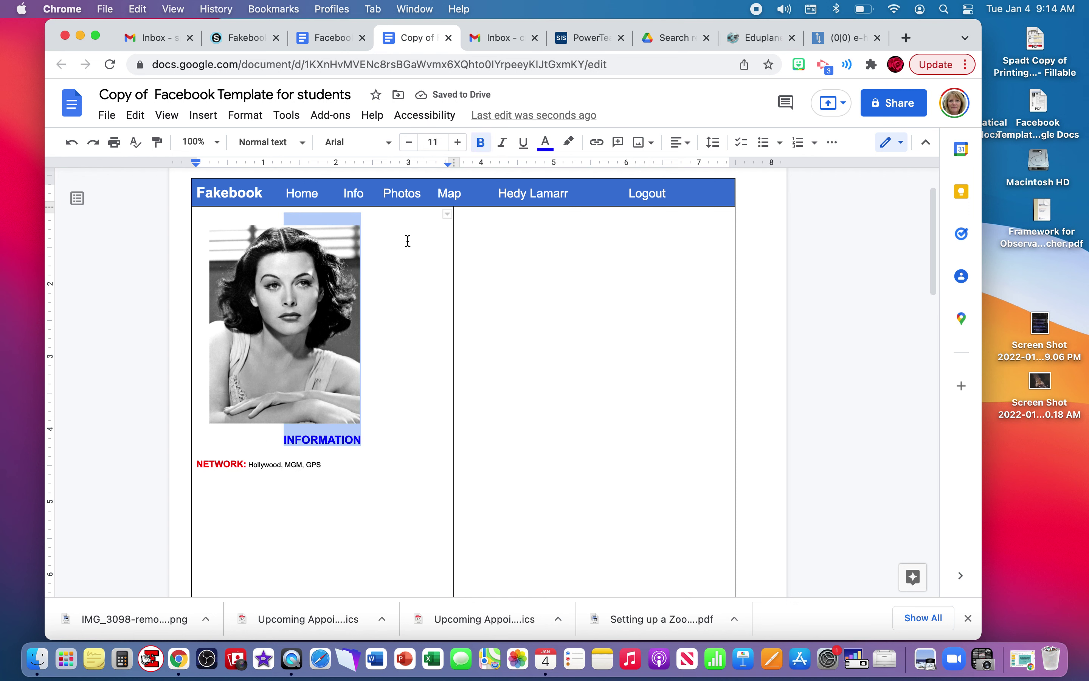
left_click(458, 143)
left_click(459, 144)
left_click(459, 144)
left_click(459, 143)
left_click(458, 144)
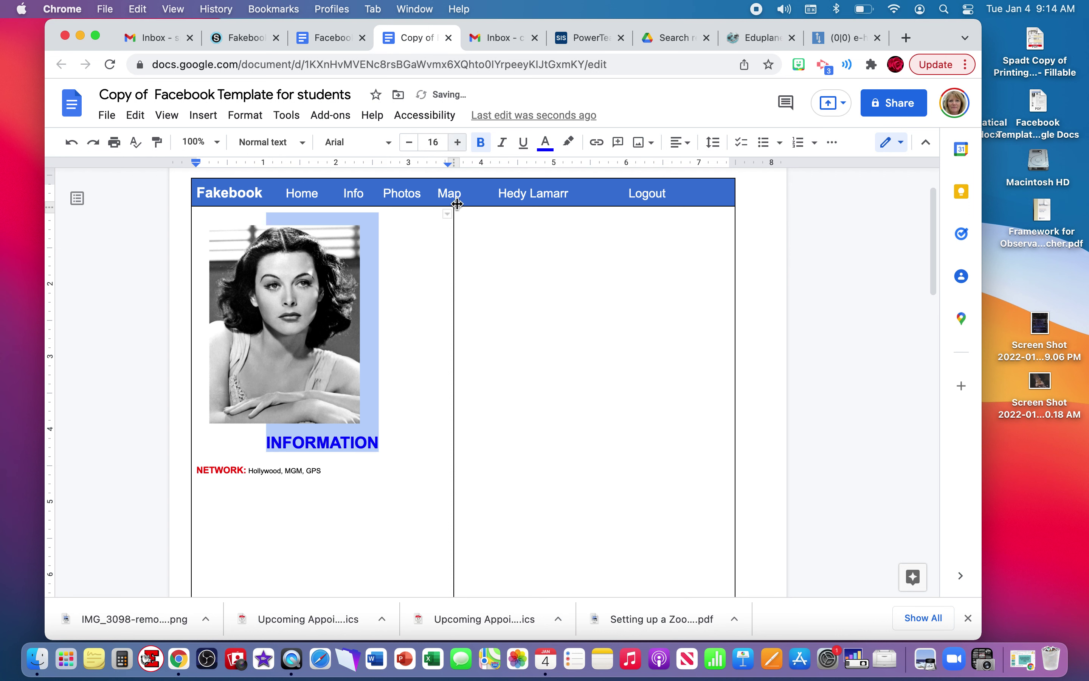
left_click(363, 477)
- Add the label "BIRTHDAY :" on the line below NETWORK
double_click(236, 486)
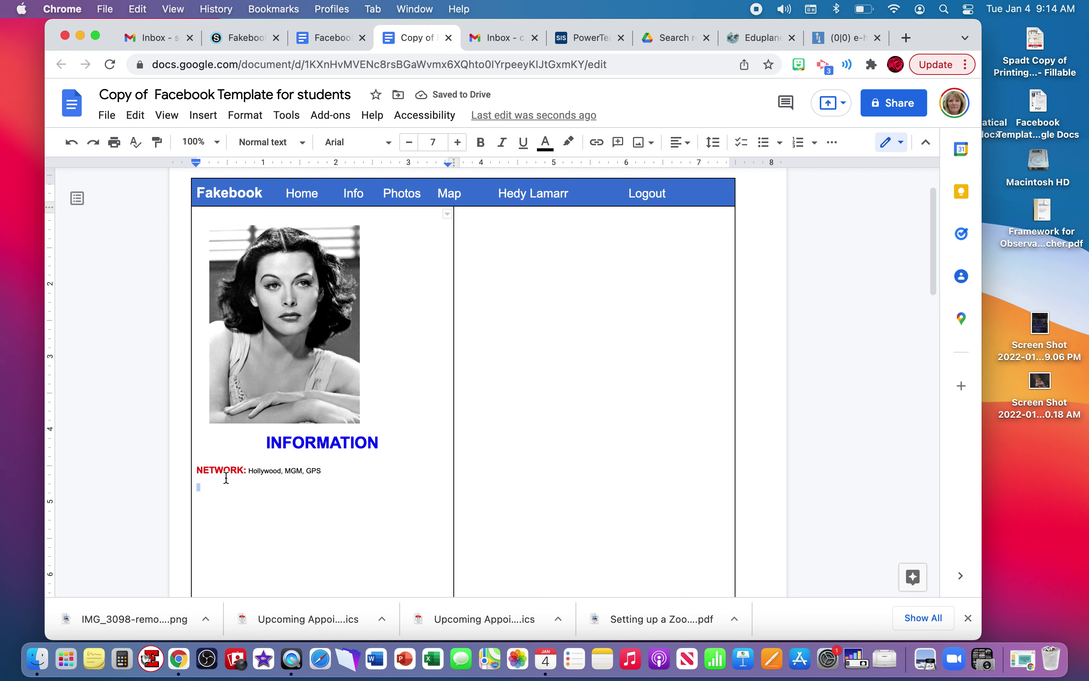
type("Birthd")
key("BackSpace")
key("BackSpace")
key("BackSpace")
key("BackSpace")
type("BIRTHDAY")
- Format the "BIRTHDAY :" label as red and bold at font size 9
left_click_drag(238, 480, 195, 480)
left_click(546, 143)
left_click(568, 238)
left_click(482, 143)
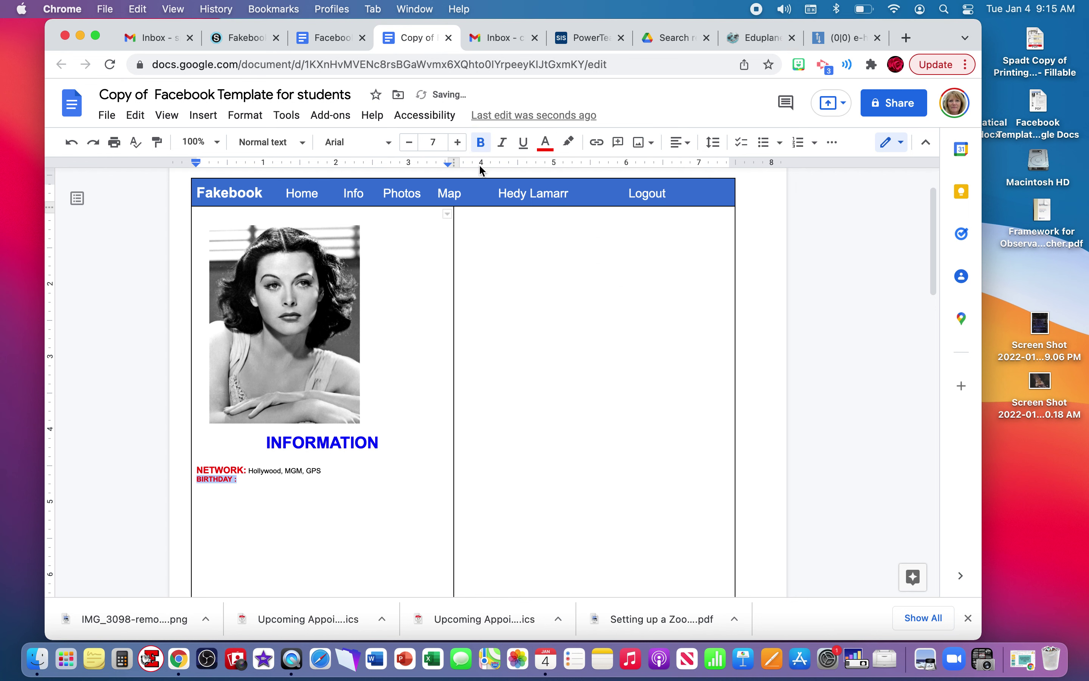
left_click(464, 143)
left_click(459, 144)
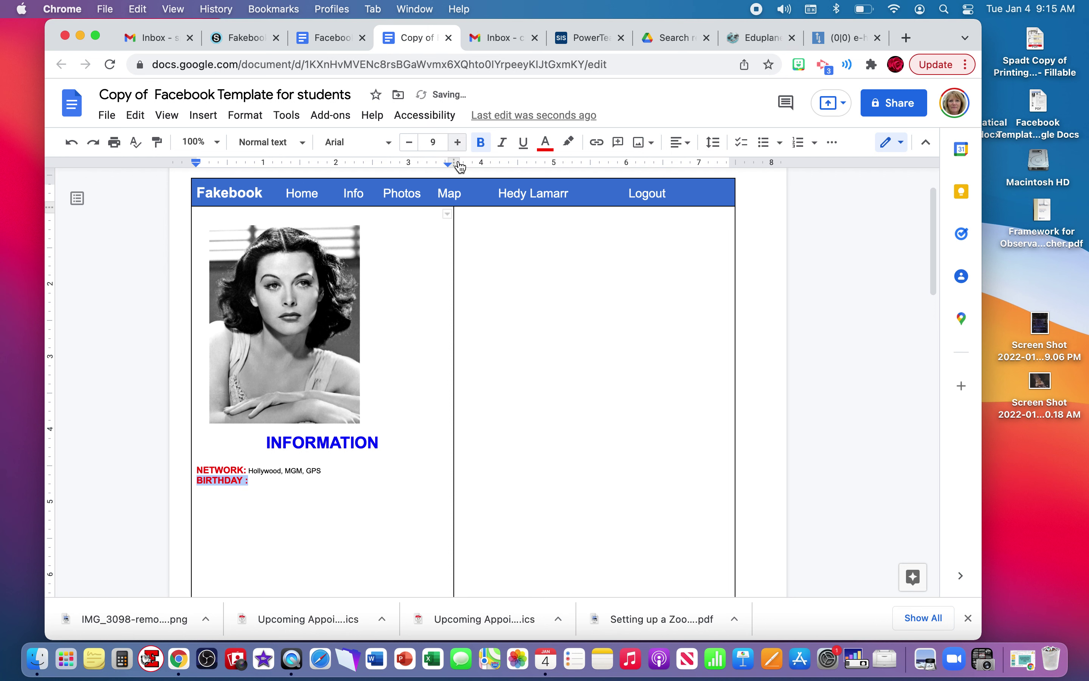
left_click(292, 477)
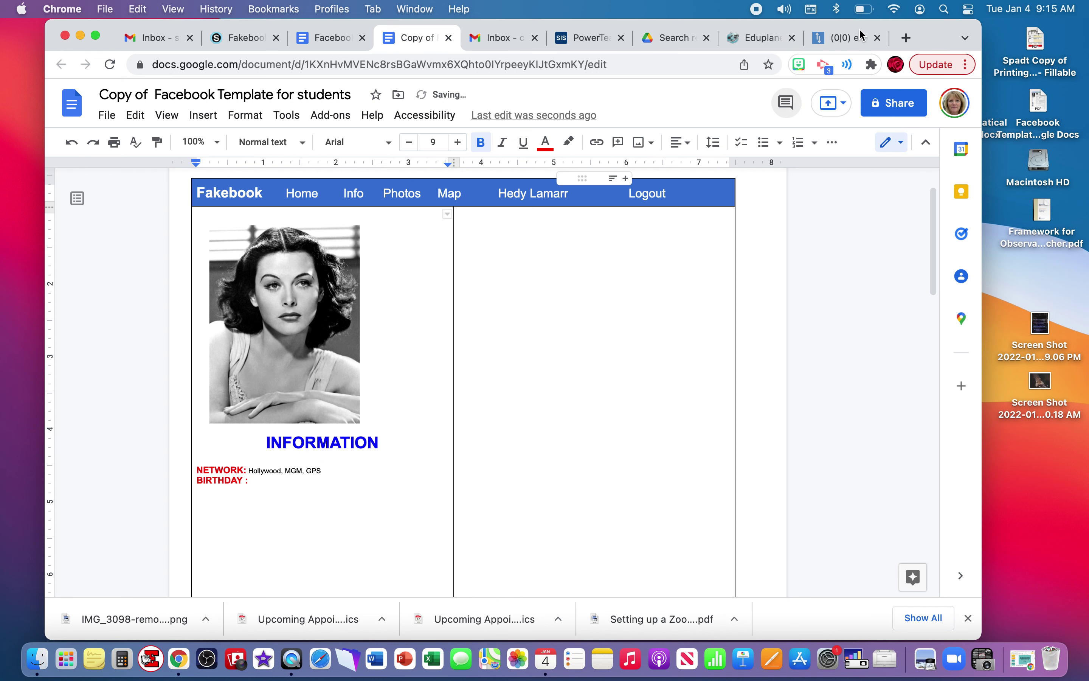
- Search the web for "HEDY LAMARR" in a new browser tab and copy her birth date from the Wikipedia result
left_click(907, 38)
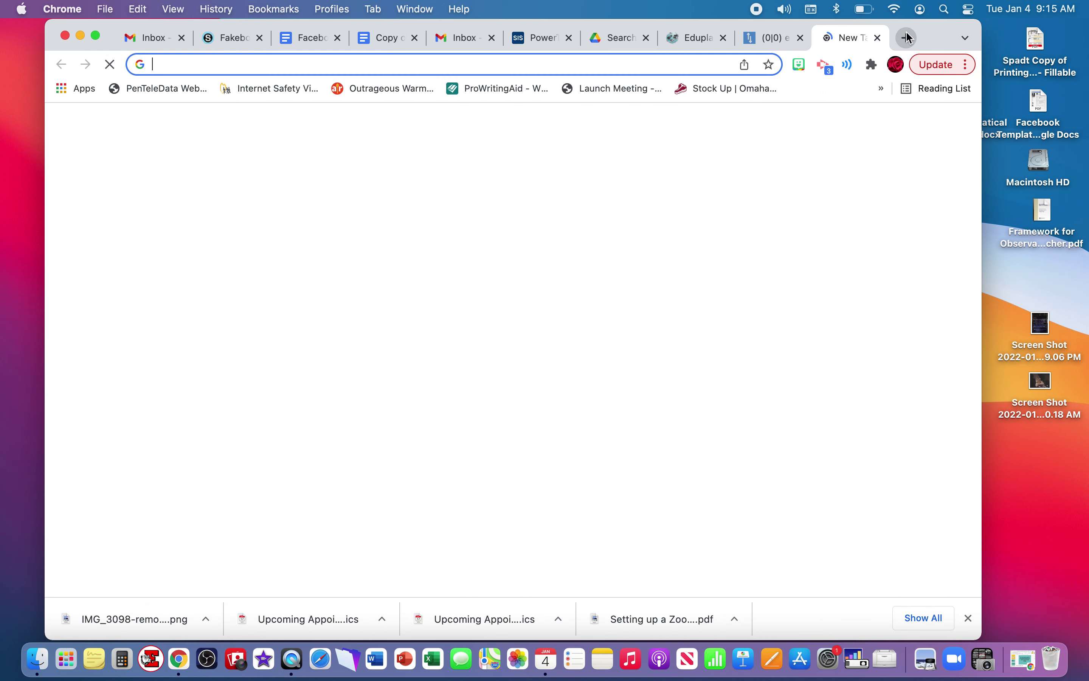
type("HEDY")
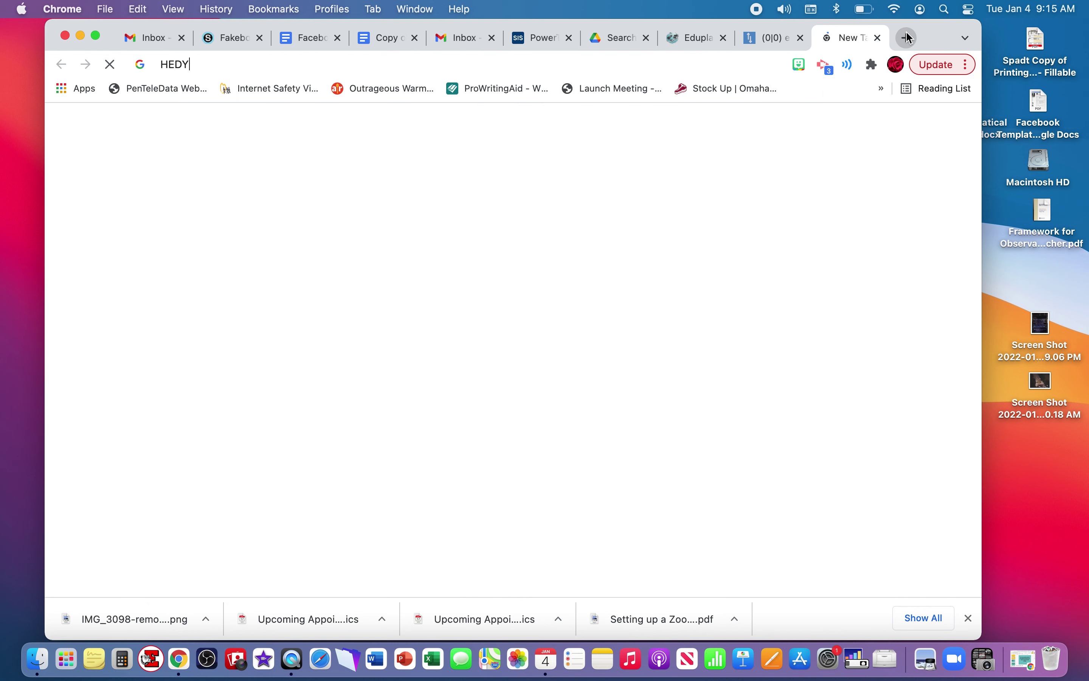
type(" LAMARR")
key("Return")
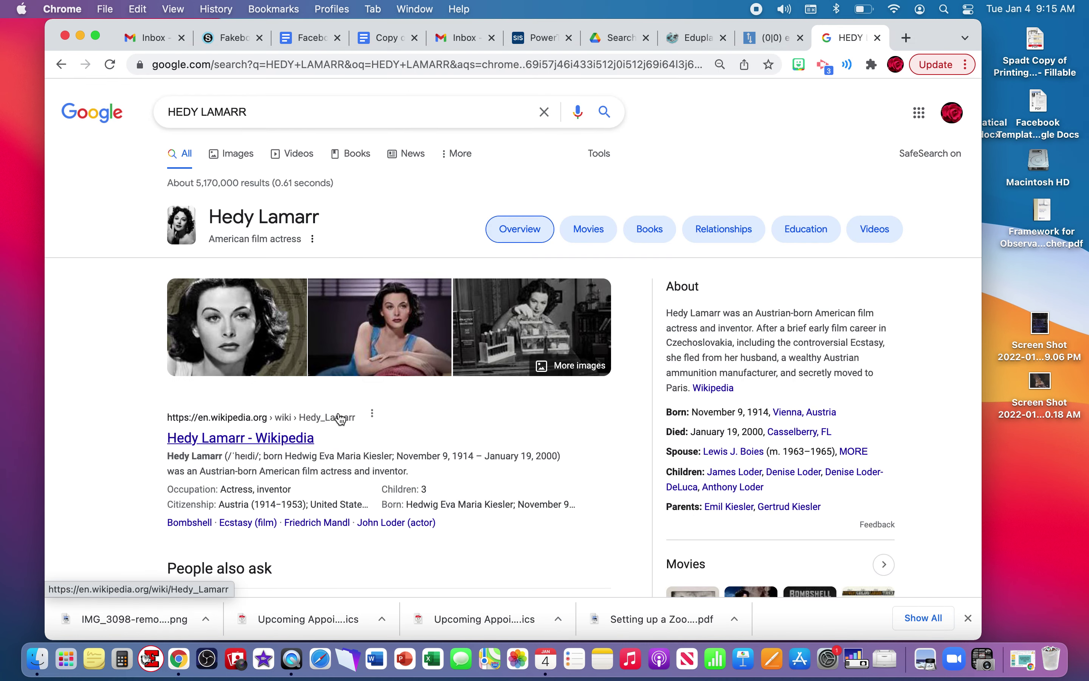
scroll(399, 402, "down", 2)
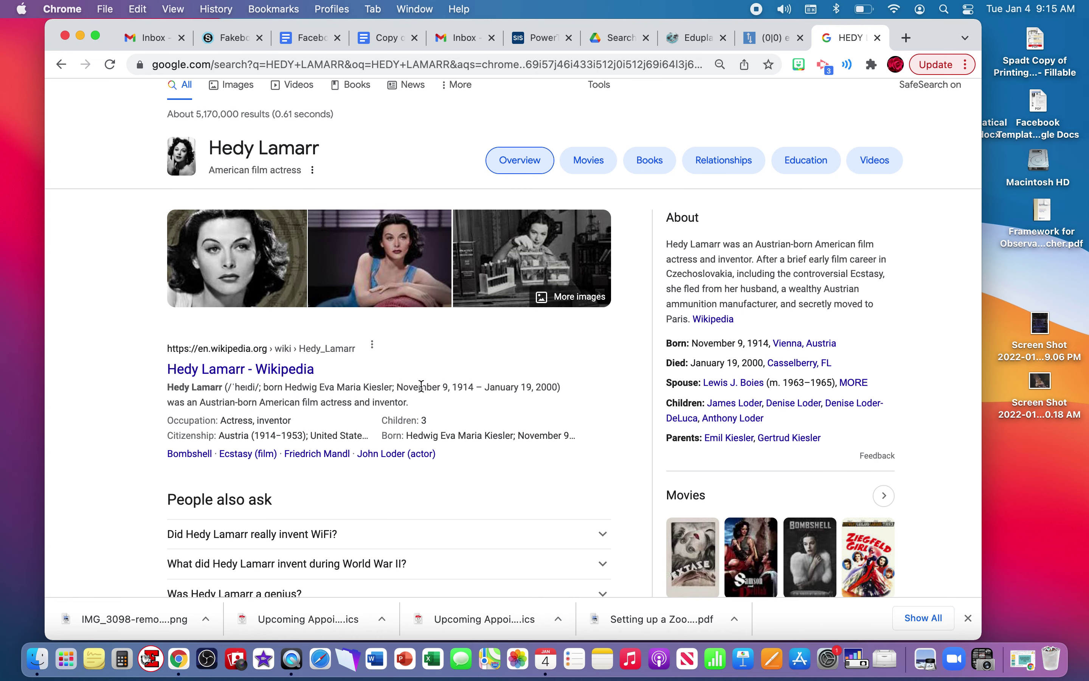
left_click_drag(398, 388, 478, 386)
key("super+c")
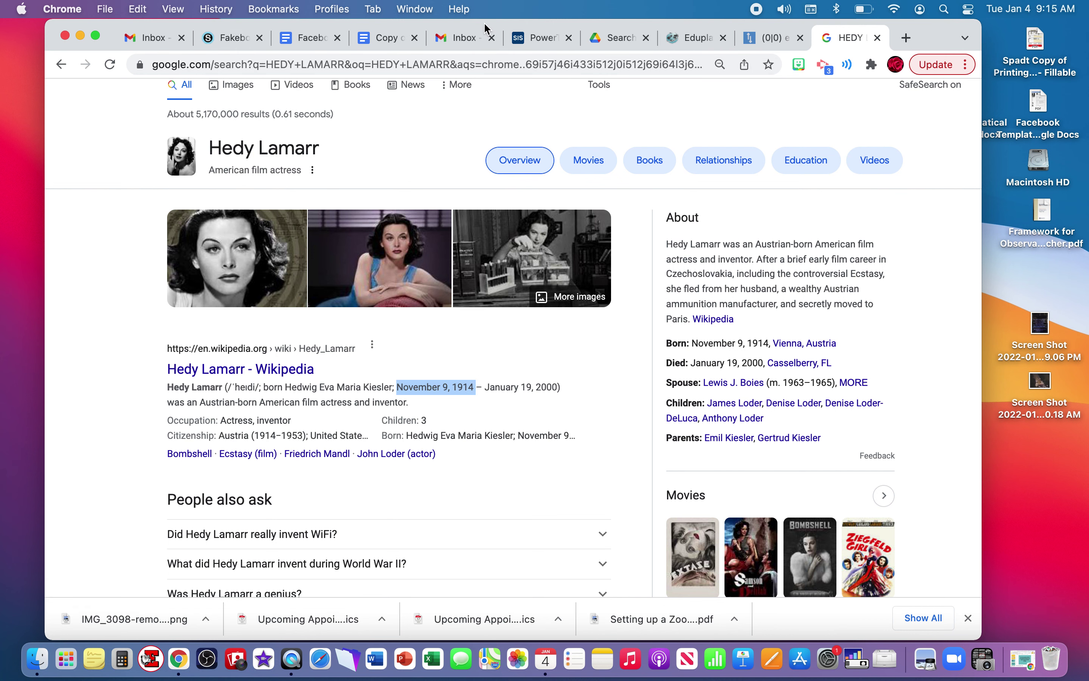
- Return to the copied template document and paste the birth date after "BIRTHDAY :"
left_click(229, 40)
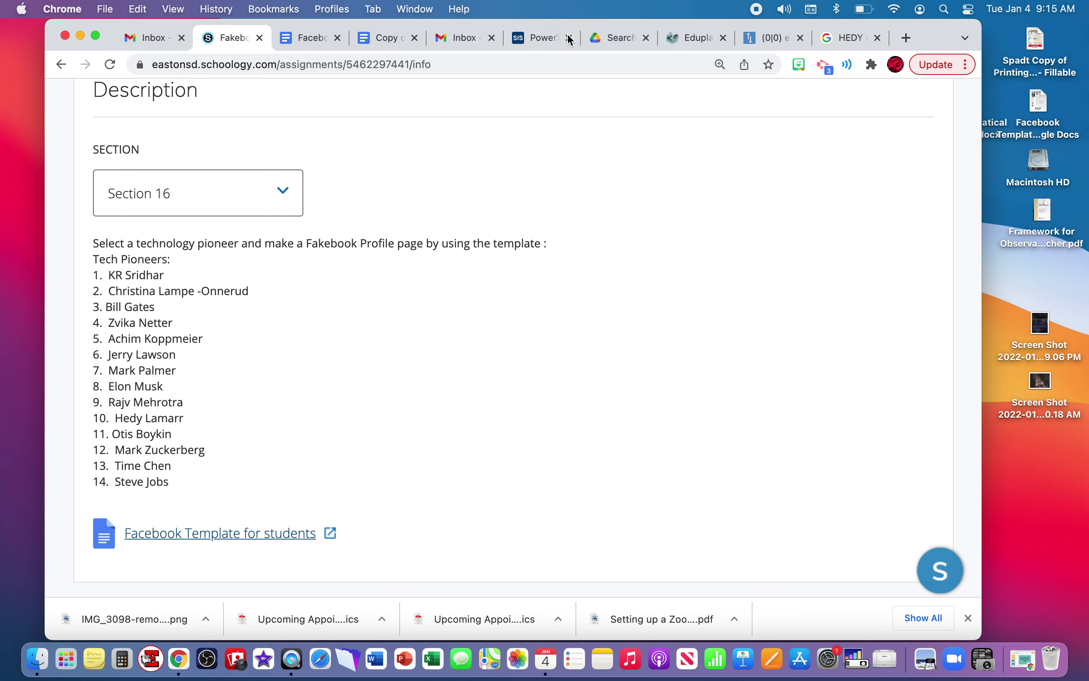
left_click(306, 37)
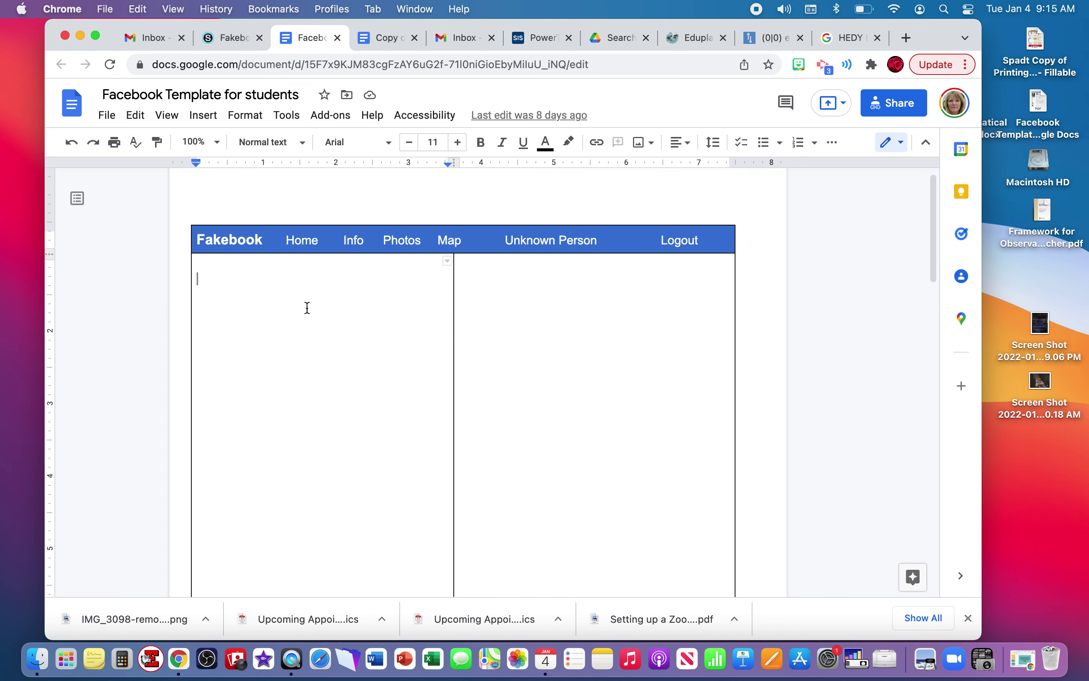
left_click(396, 37)
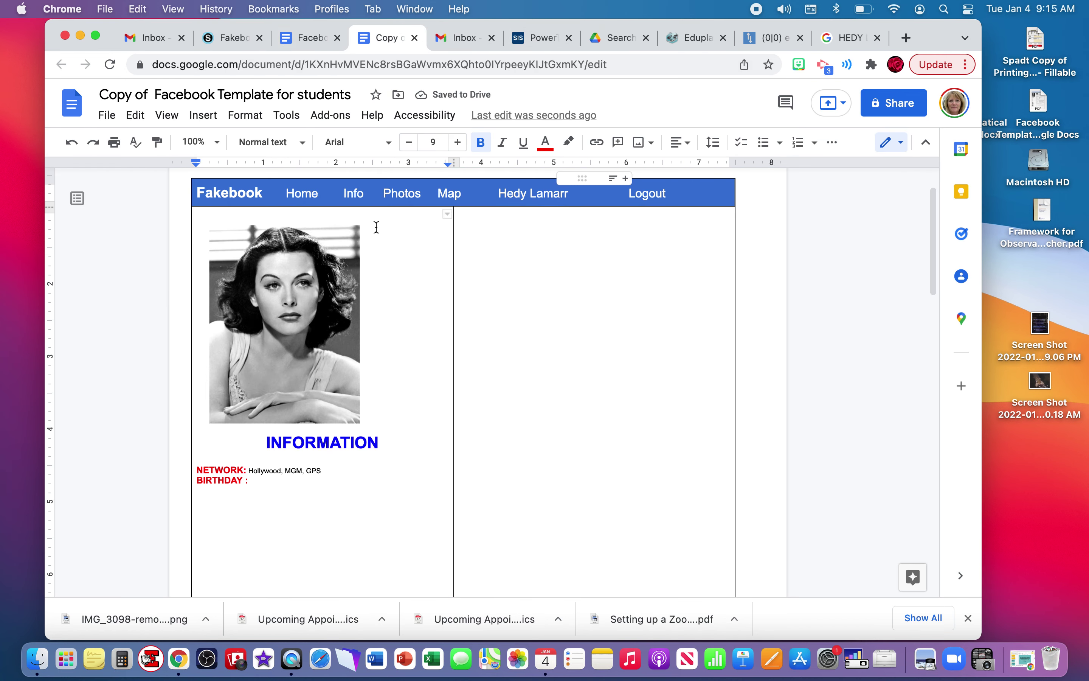
key("super+v")
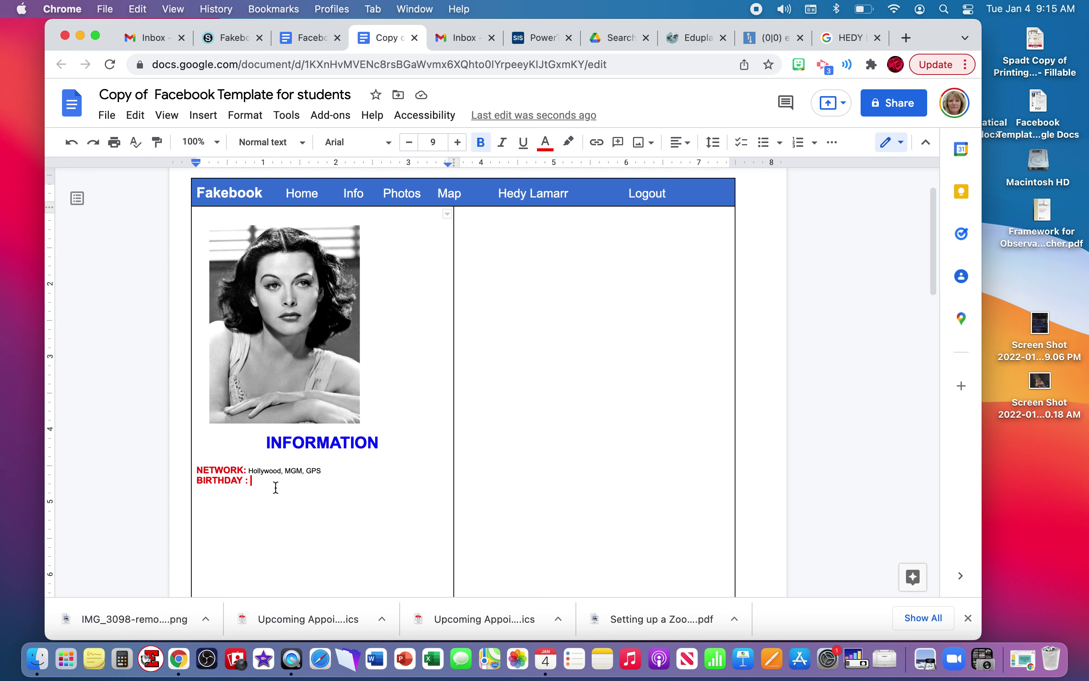
- Remove the bold from the pasted birth date and reduce its font size to 8.5
left_click_drag(346, 485, 248, 482)
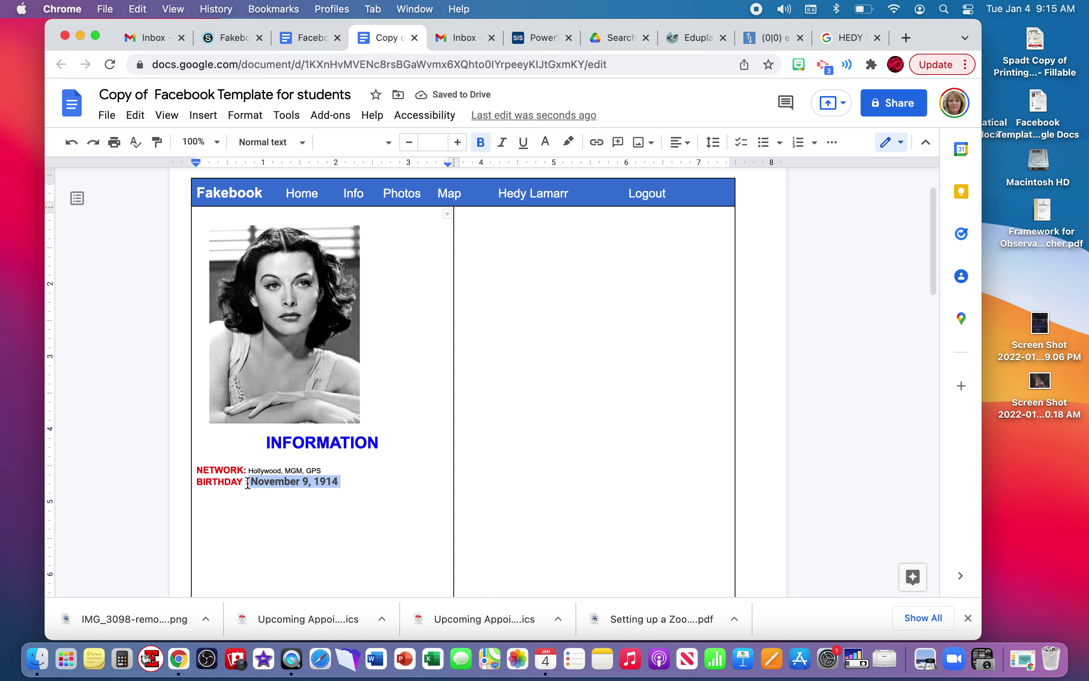
left_click(480, 143)
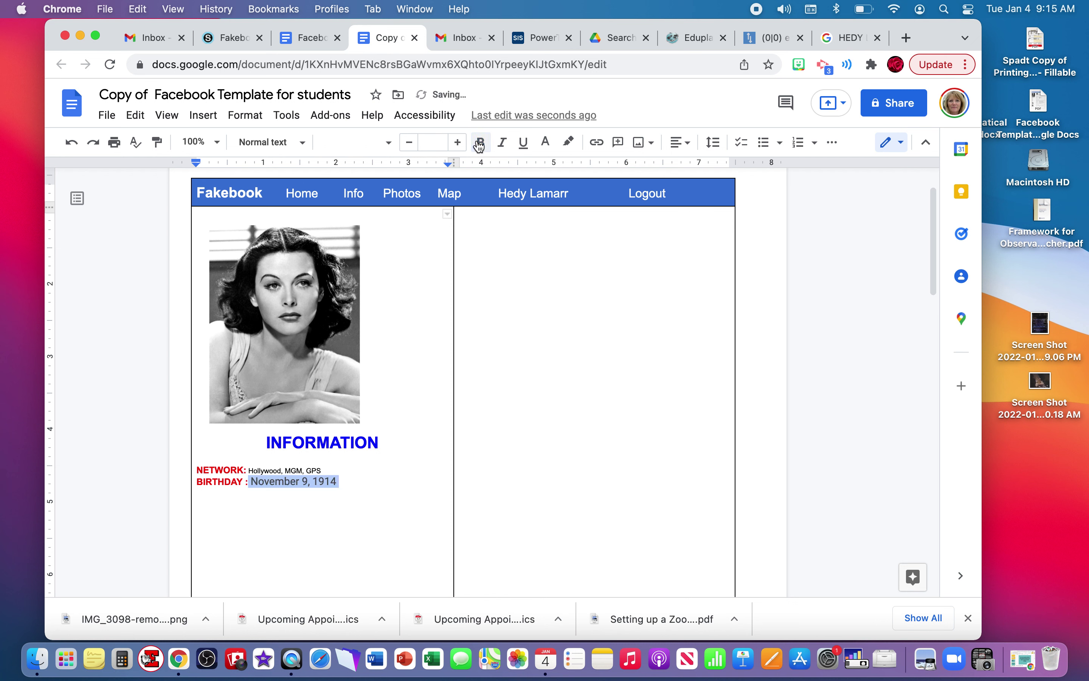
left_click(410, 148)
left_click(409, 148)
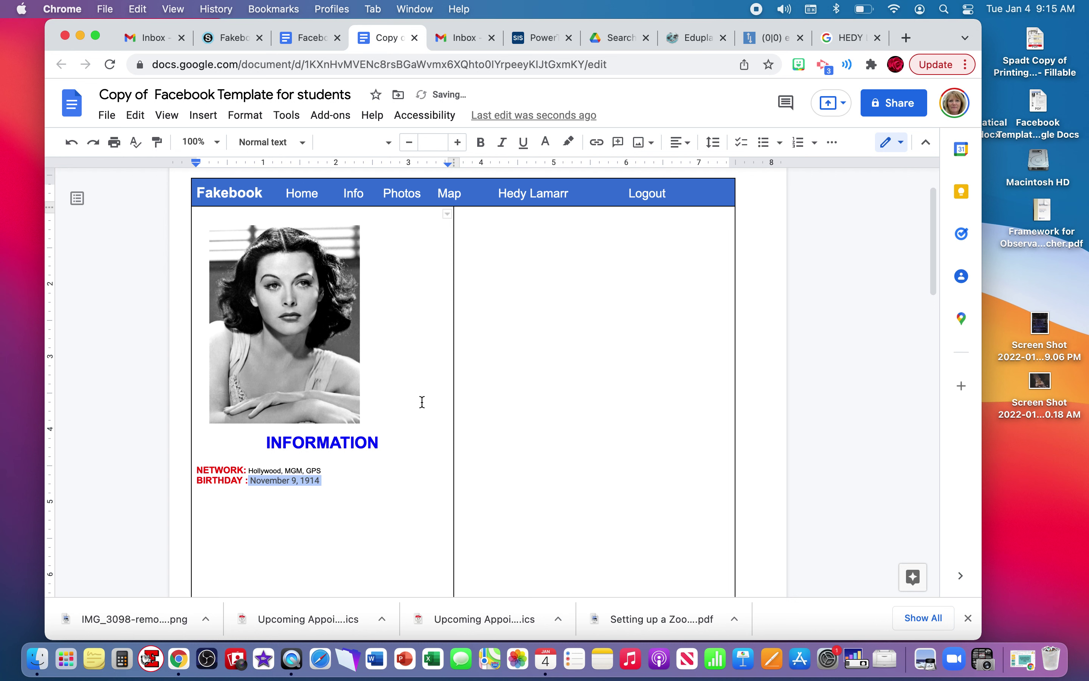
left_click(390, 480)
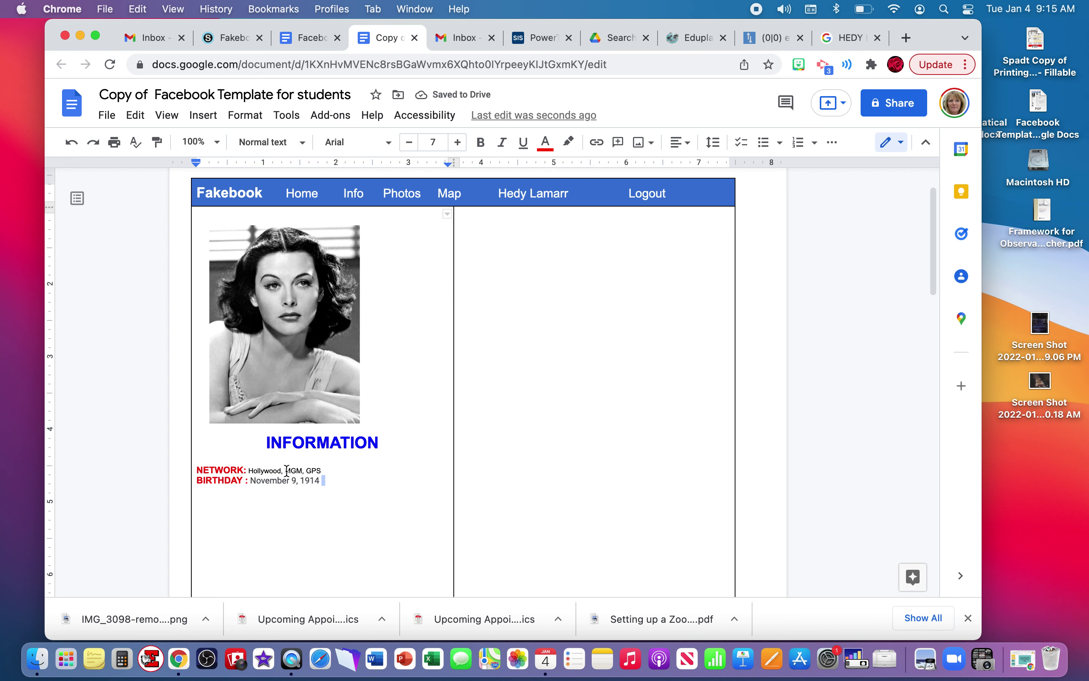
left_click(361, 482)
- Add the label "RELATIONSHIP STATUS :" on a new line below BIRTHDAY
key("Return")
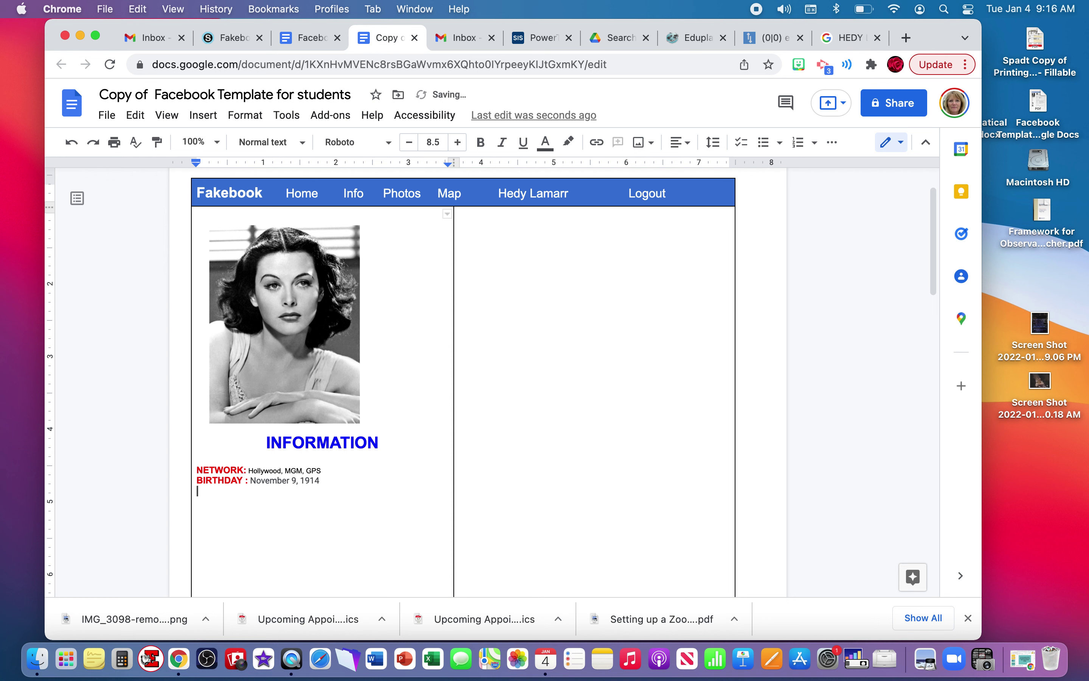
type("r")
key("BackSpace")
type("RELATIONSHIP STATUS :")
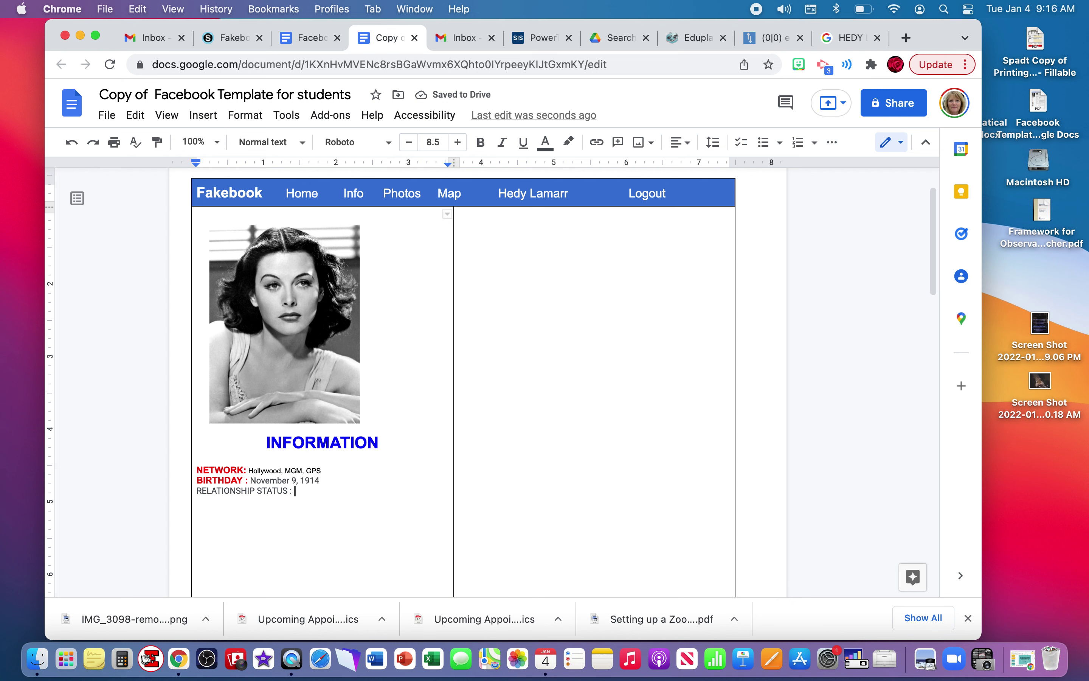
- Format the "RELATIONSHIP STATUS :" label as red and bold at font size 9.5
scroll(370, 506, "up", 1)
left_click_drag(291, 496, 195, 496)
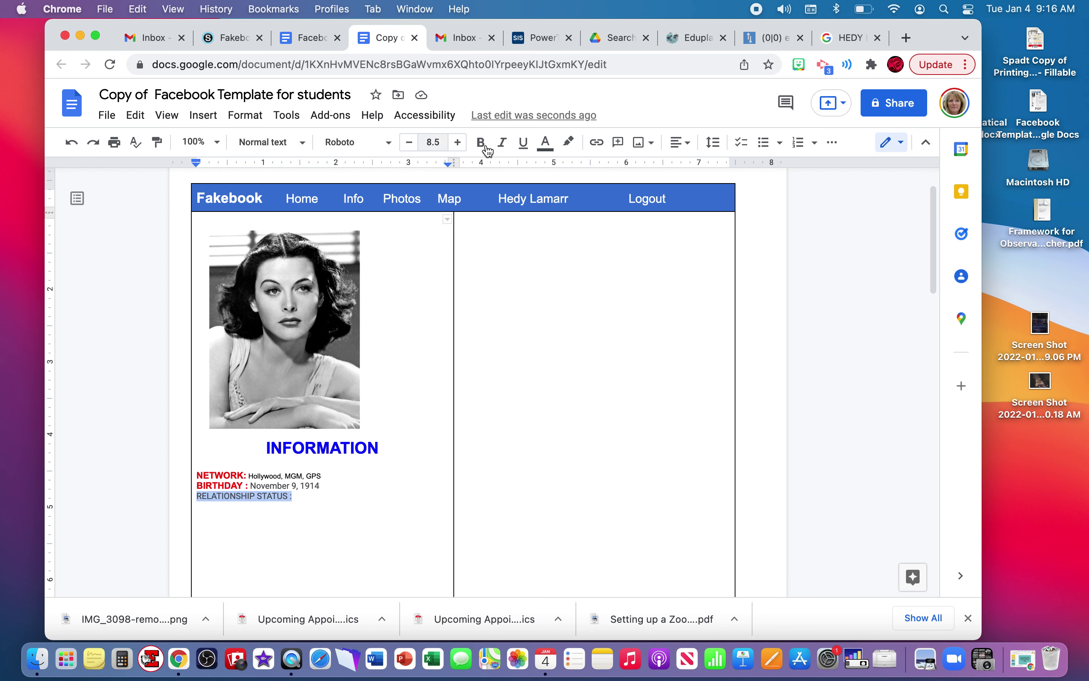
left_click(546, 142)
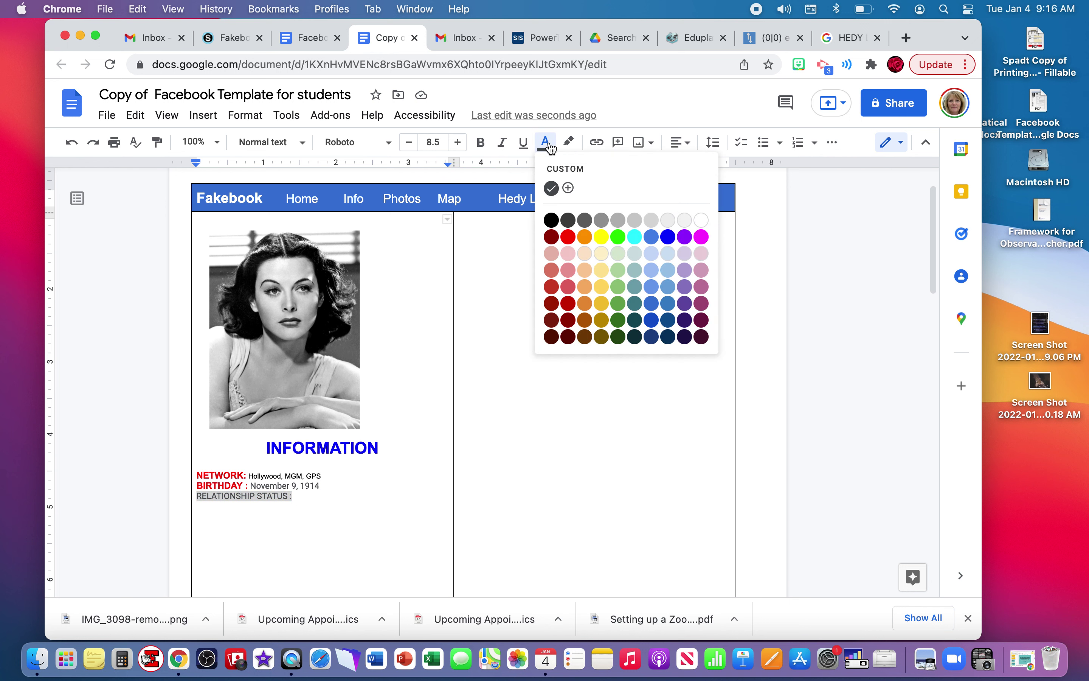
left_click(568, 236)
left_click(480, 144)
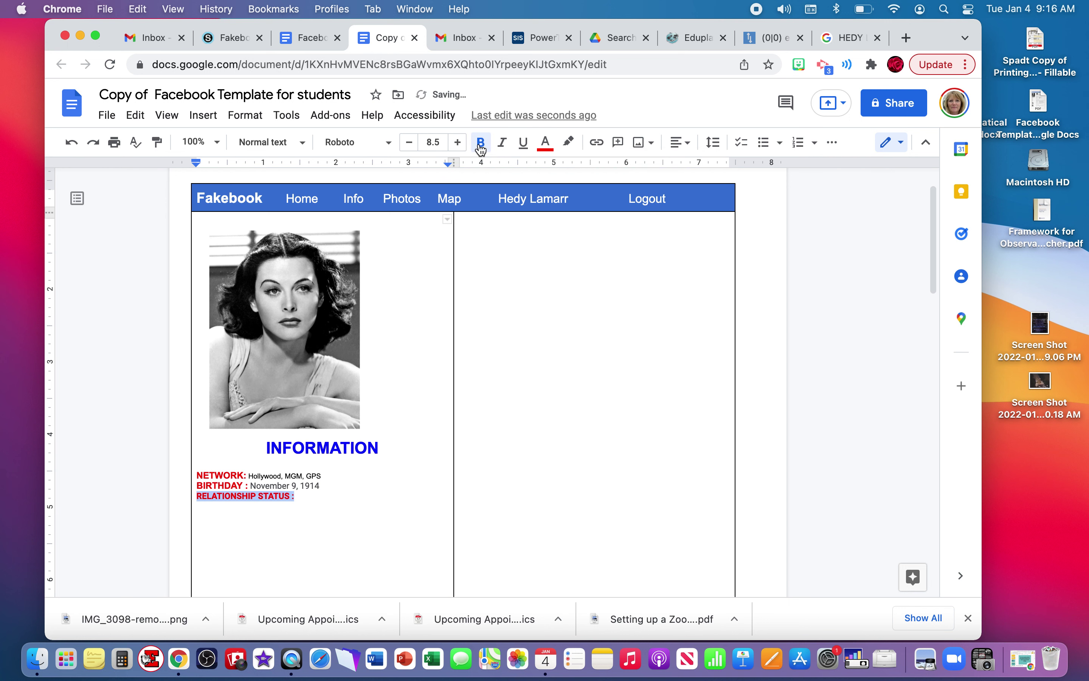
left_click(458, 143)
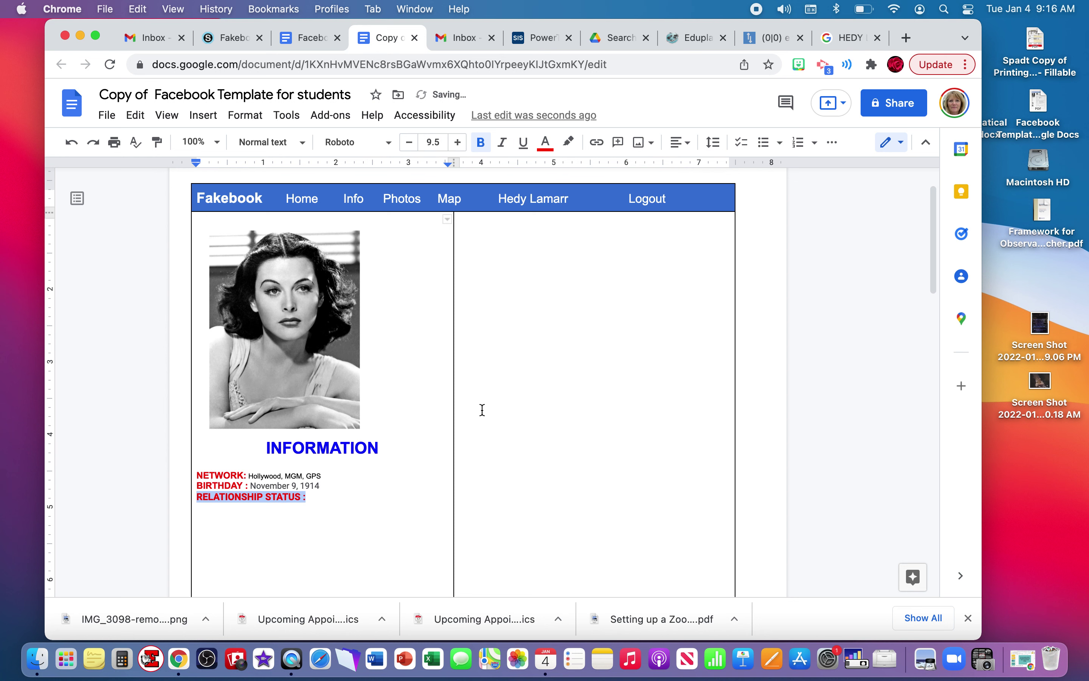
left_click(377, 490)
- Add the label "HOBBIES" on the line below RELATIONSHIP STATUS
left_click(329, 504)
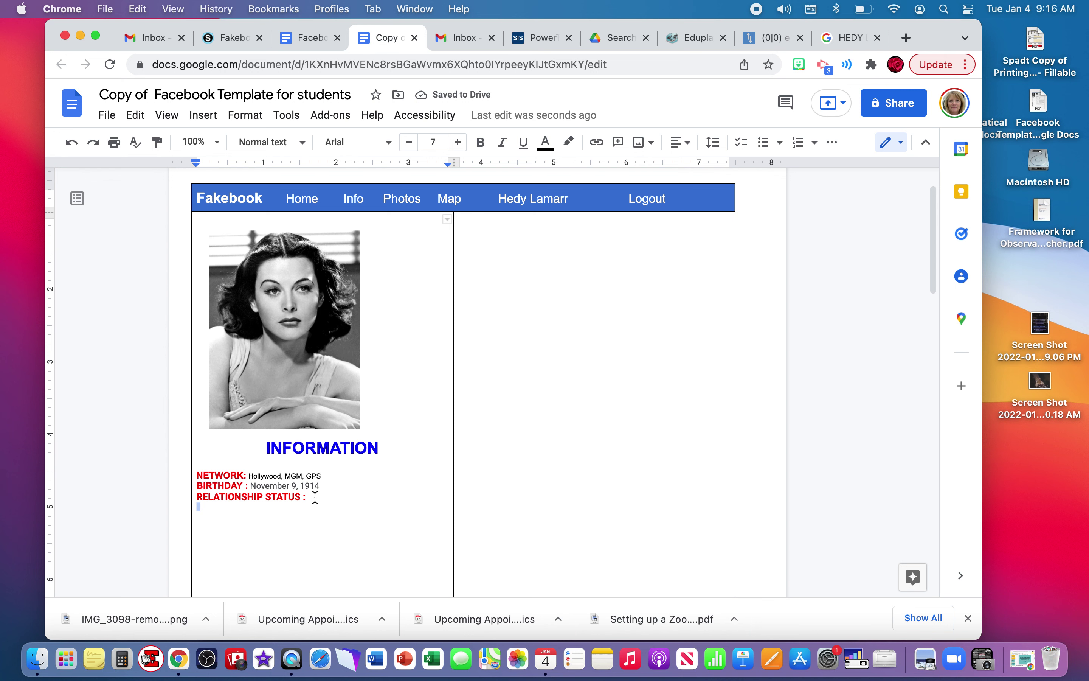
left_click(234, 514)
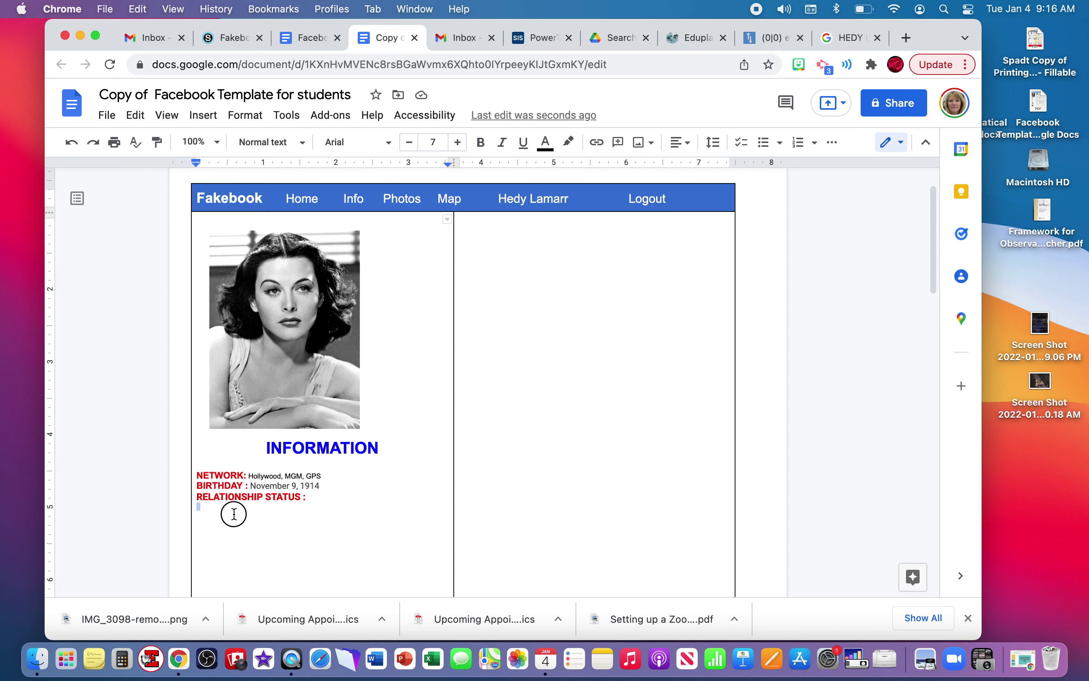
left_click(212, 508)
type("HOBBIES")
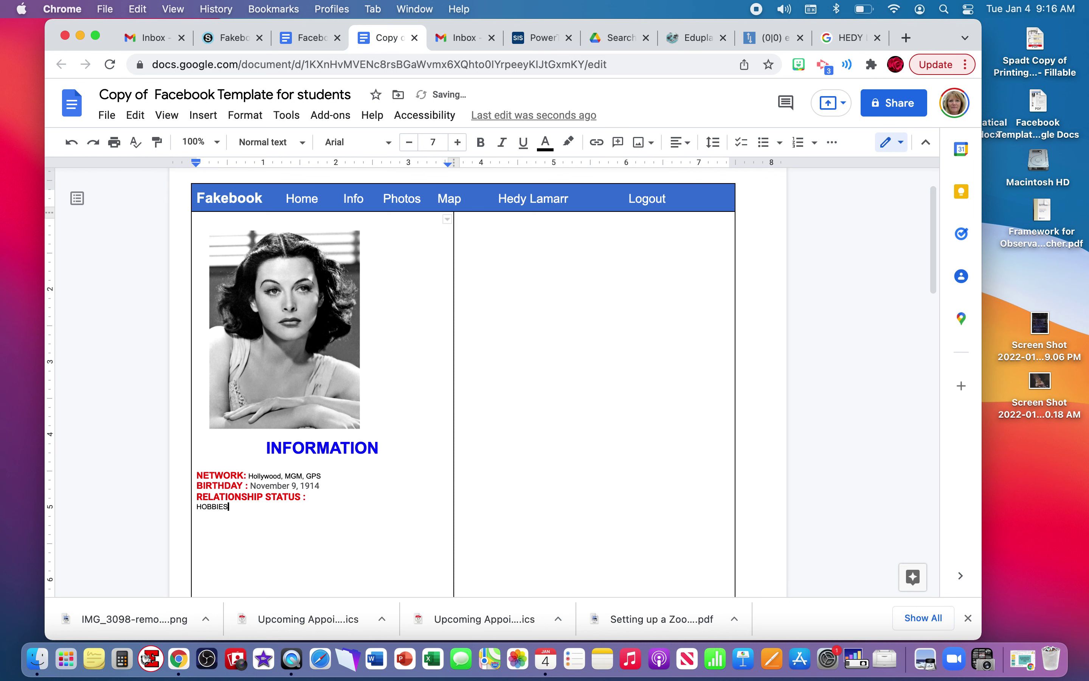
- Complete the "HOBBIES:" label and add the labels "PLACES WORKED:" and "PHOTOS" on lines below it
type(":")
key("Return")
type("PLACES WORKED:")
key("Return")
type("PHOTOS")
- Format the "PHOTOS" heading as blue, bold and centered at font size 16
left_click(215, 548)
left_click_drag(215, 548, 191, 546)
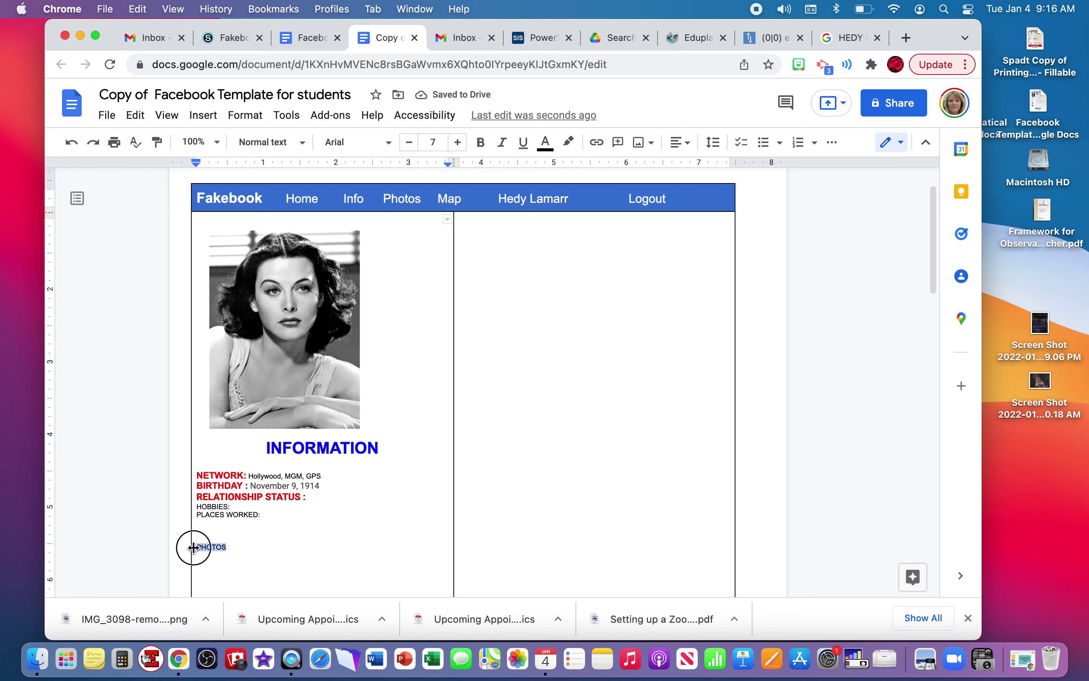
left_click(545, 142)
left_click(668, 237)
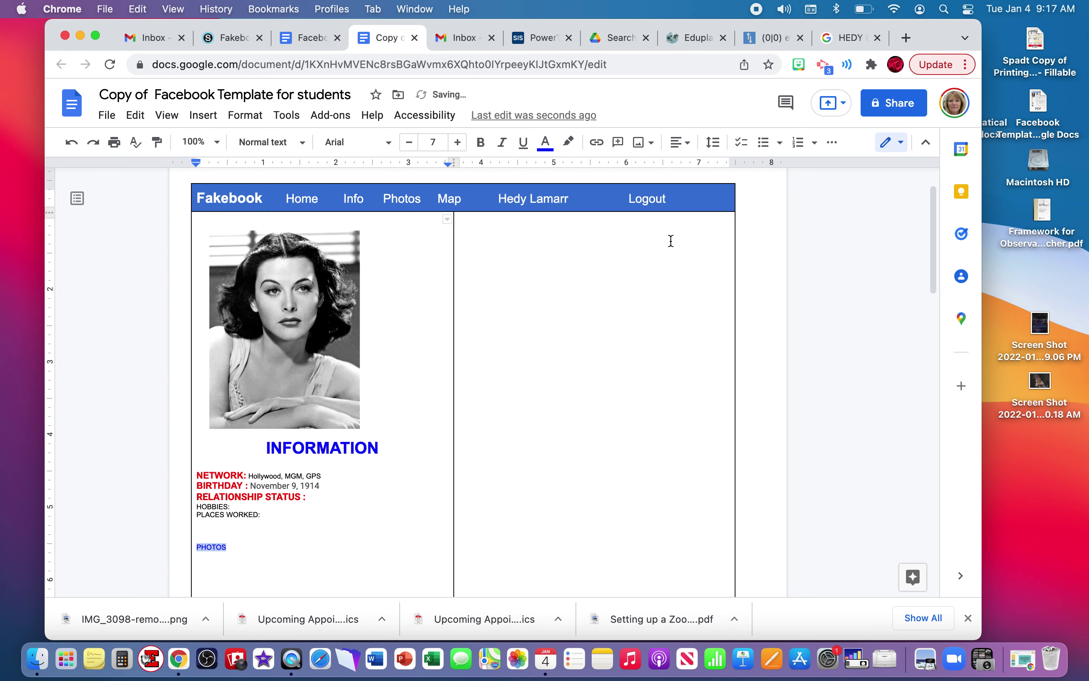
left_click(481, 142)
left_click(640, 170)
left_click(457, 142)
left_click(457, 143)
left_click(457, 142)
left_click(458, 142)
left_click(457, 142)
left_click(457, 143)
left_click(457, 142)
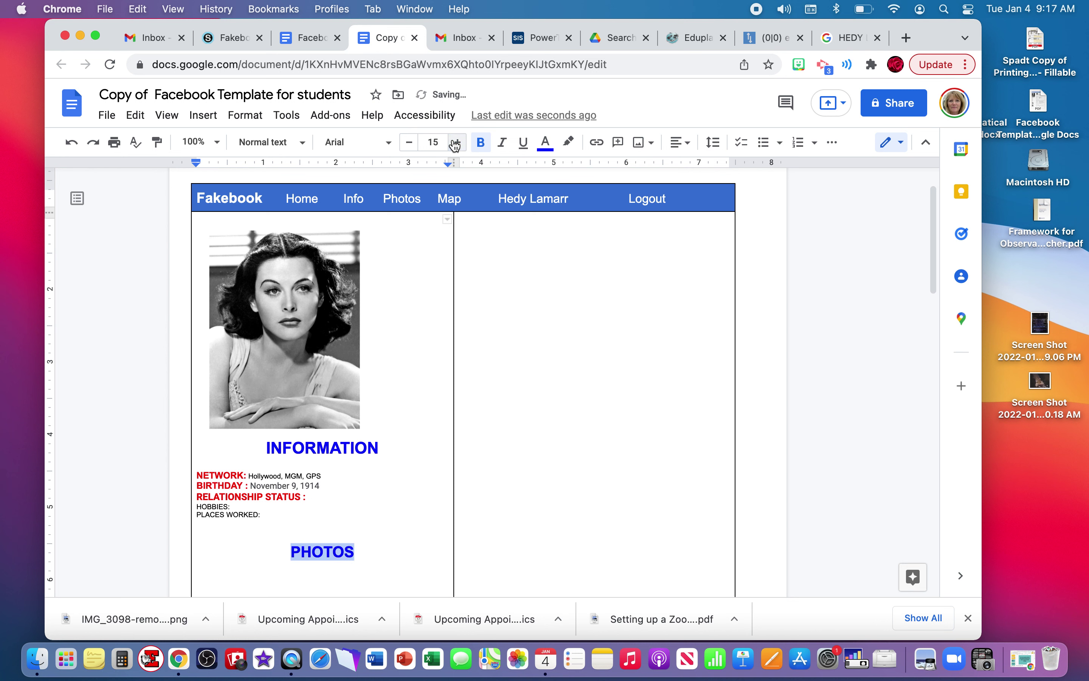
left_click(457, 142)
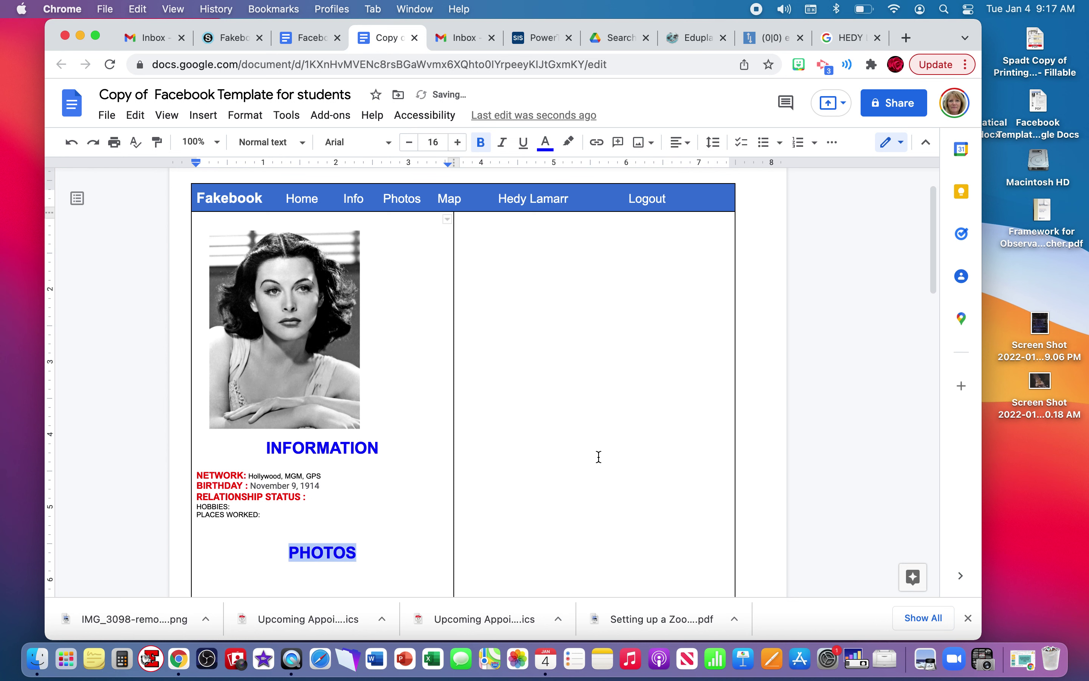
left_click(370, 464)
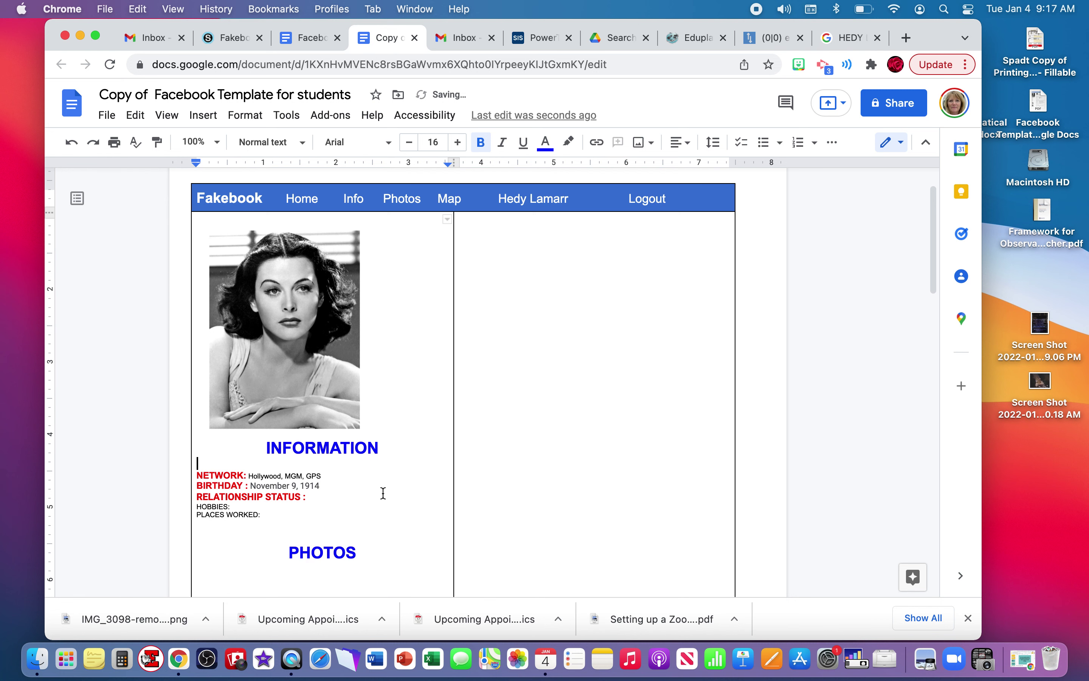
- Insert the "I Take This Woman" poster from a web image search for "hedy lamarr" below the PHOTOS heading
right_click(383, 555)
left_click(340, 564)
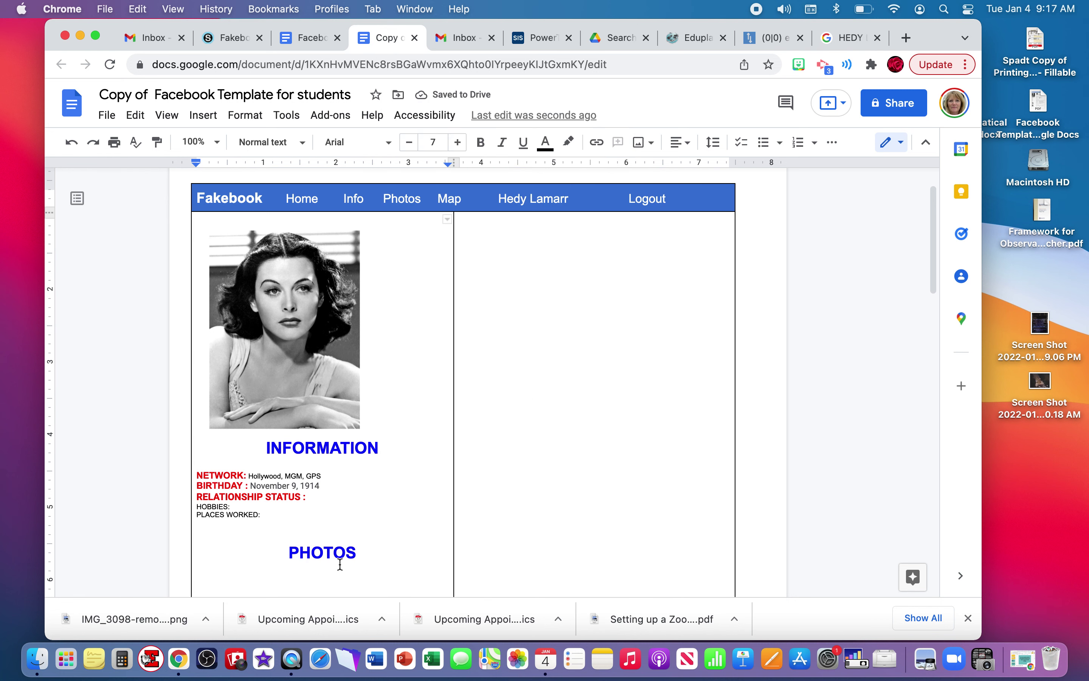
scroll(341, 564, "down", 1)
scroll(340, 564, "down", 5)
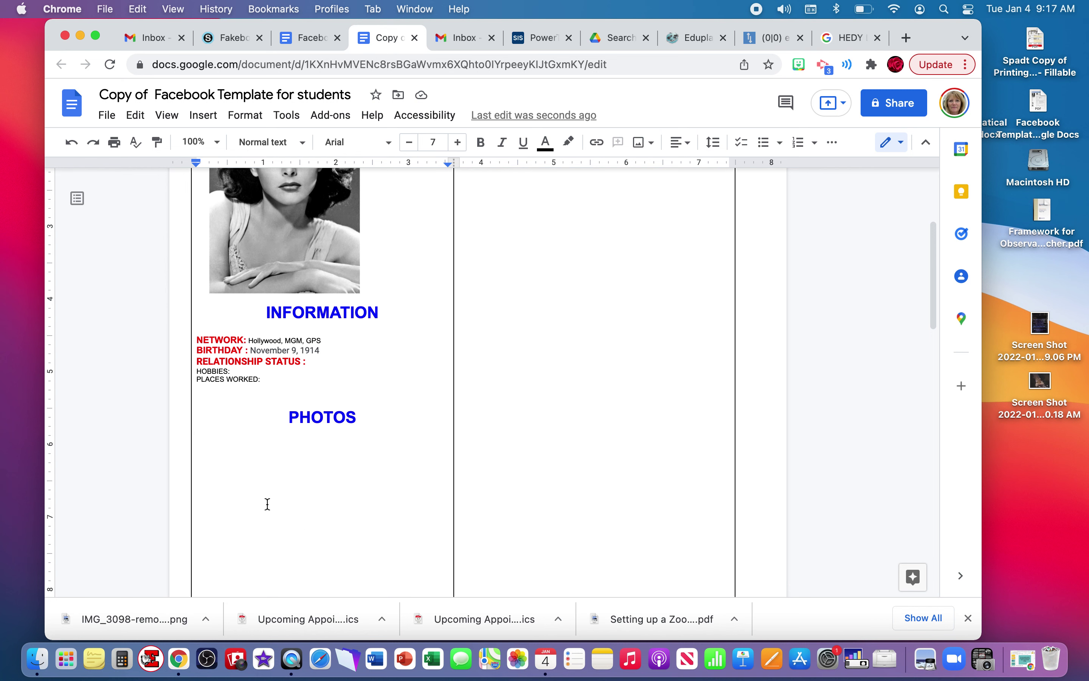
scroll(268, 504, "down", 9)
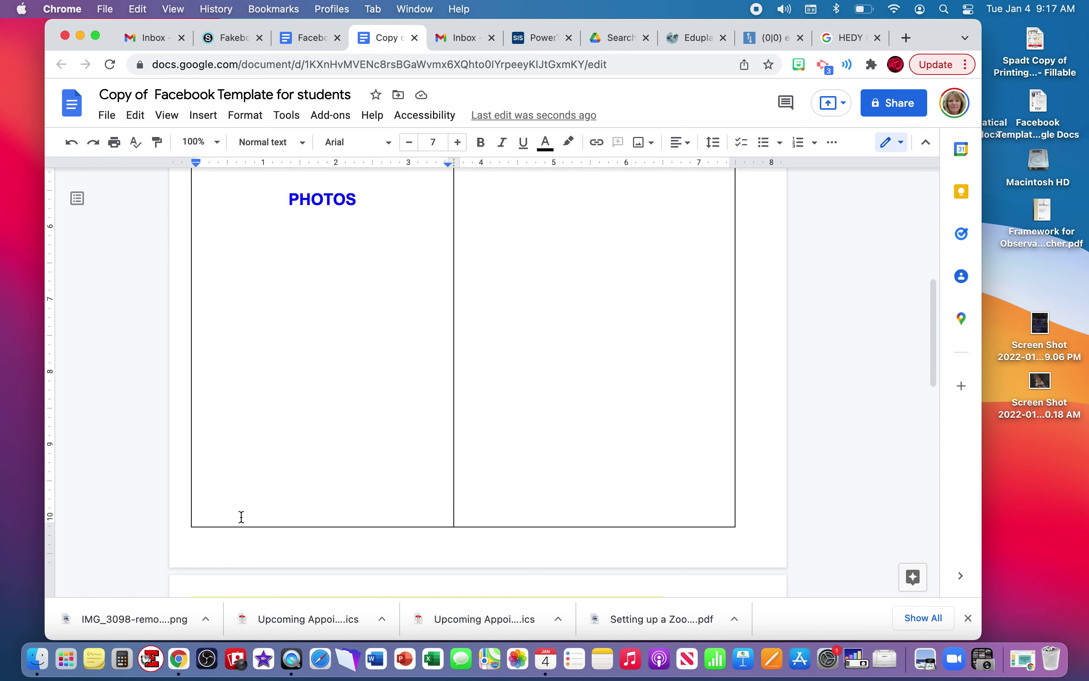
scroll(335, 372, "up", 5)
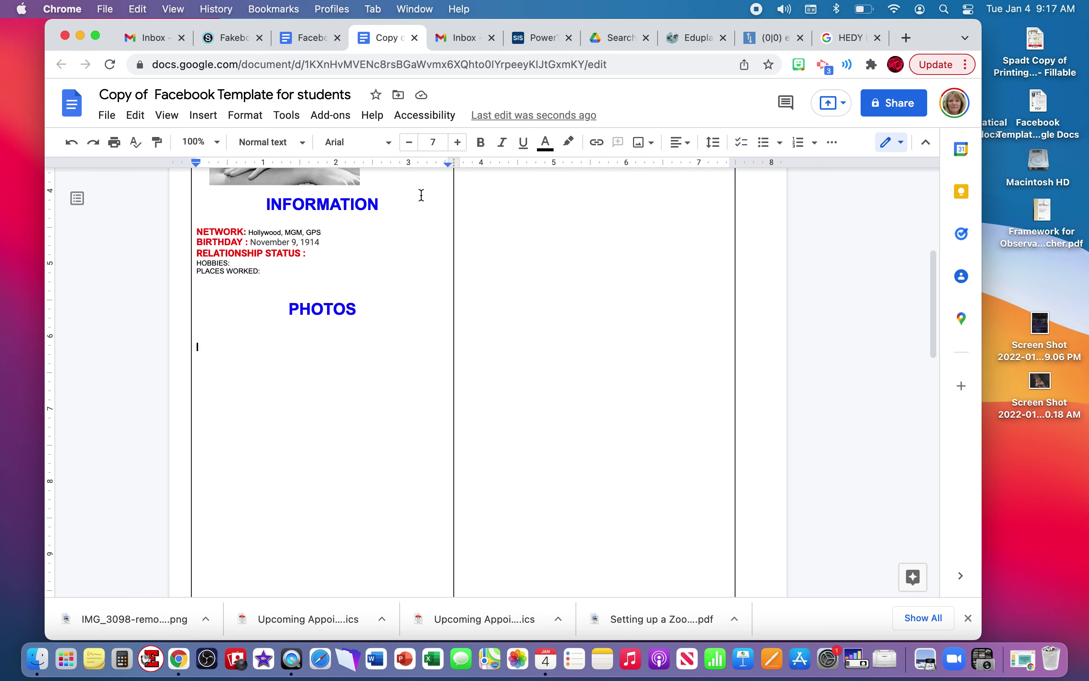
left_click(204, 115)
mouse_move(236, 141)
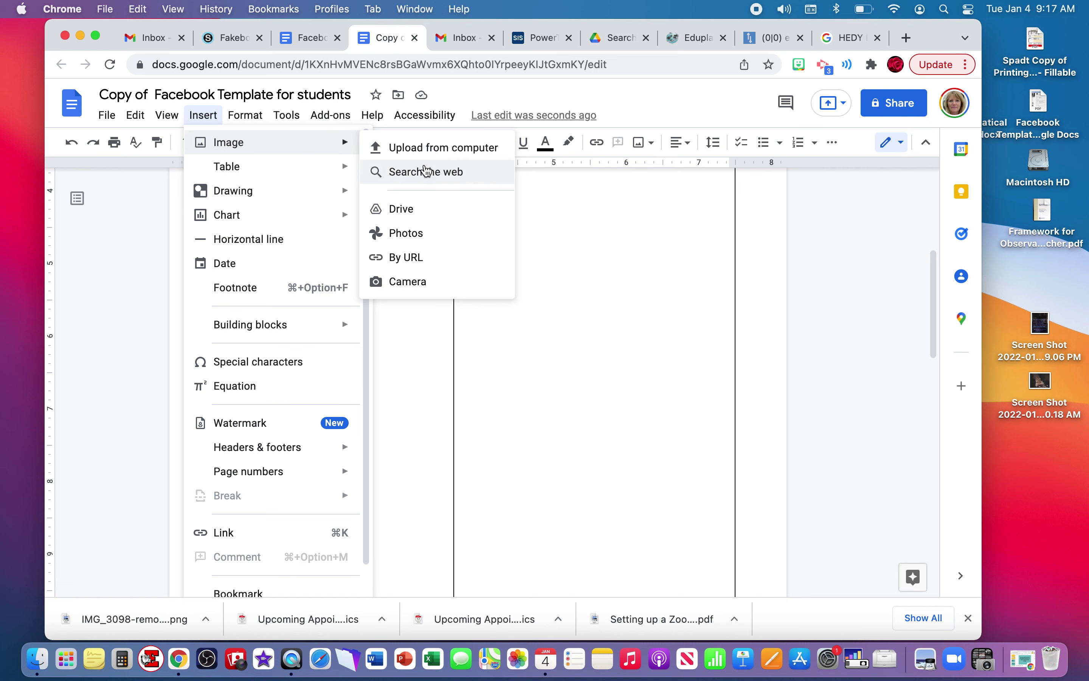
left_click(427, 172)
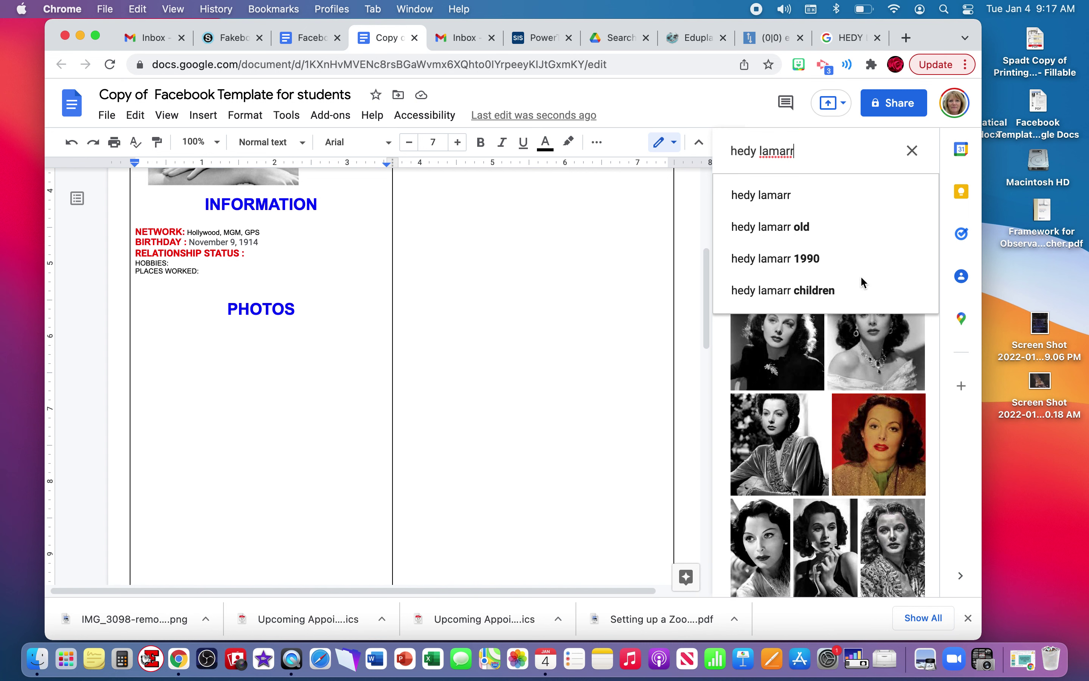
scroll(854, 315, "down", 5)
left_click(864, 349)
scroll(864, 349, "down", 2)
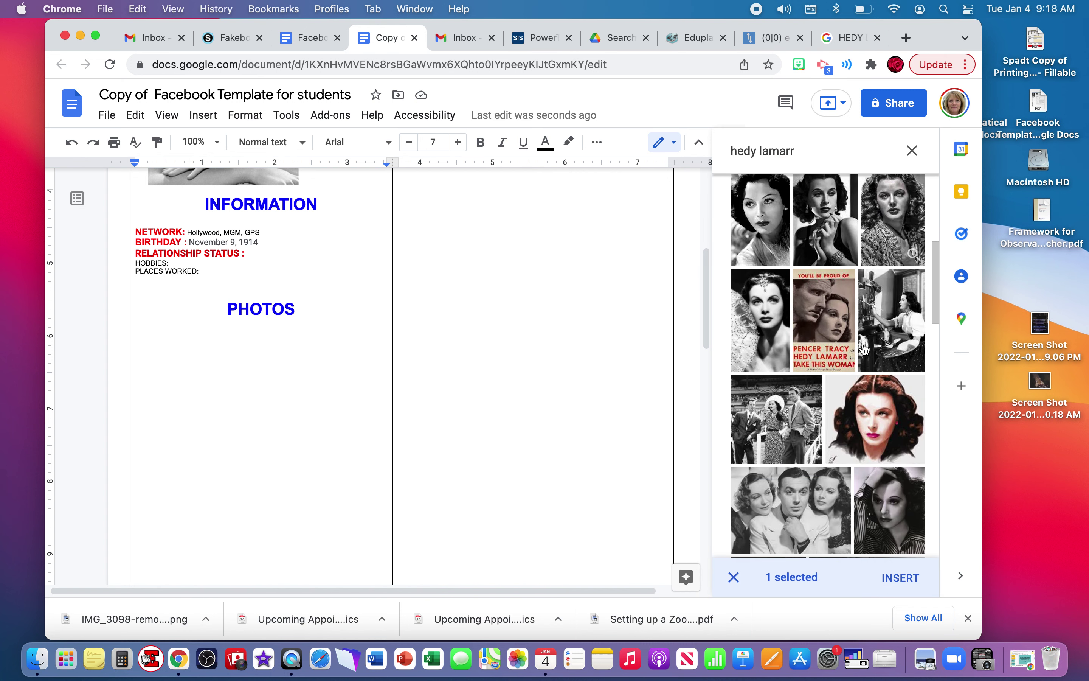
left_click(808, 324)
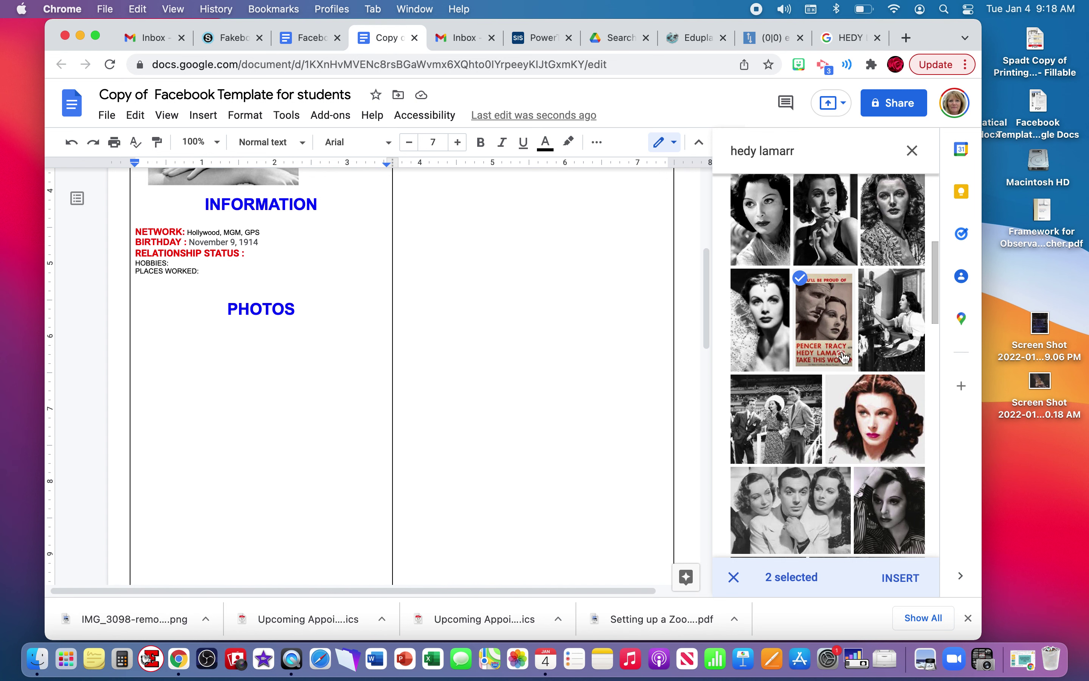
left_click_drag(838, 331, 367, 384)
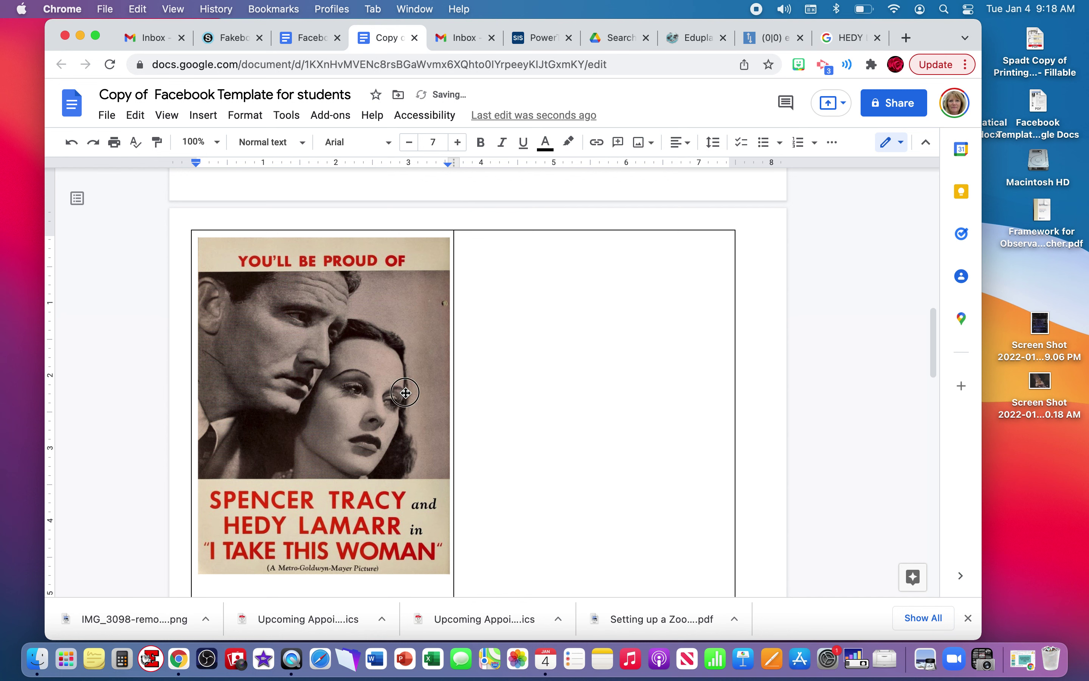
- Shrink the poster to about 1.1 inches wide, set it to Break text and place it directly under the PHOTOS heading
left_click(449, 573)
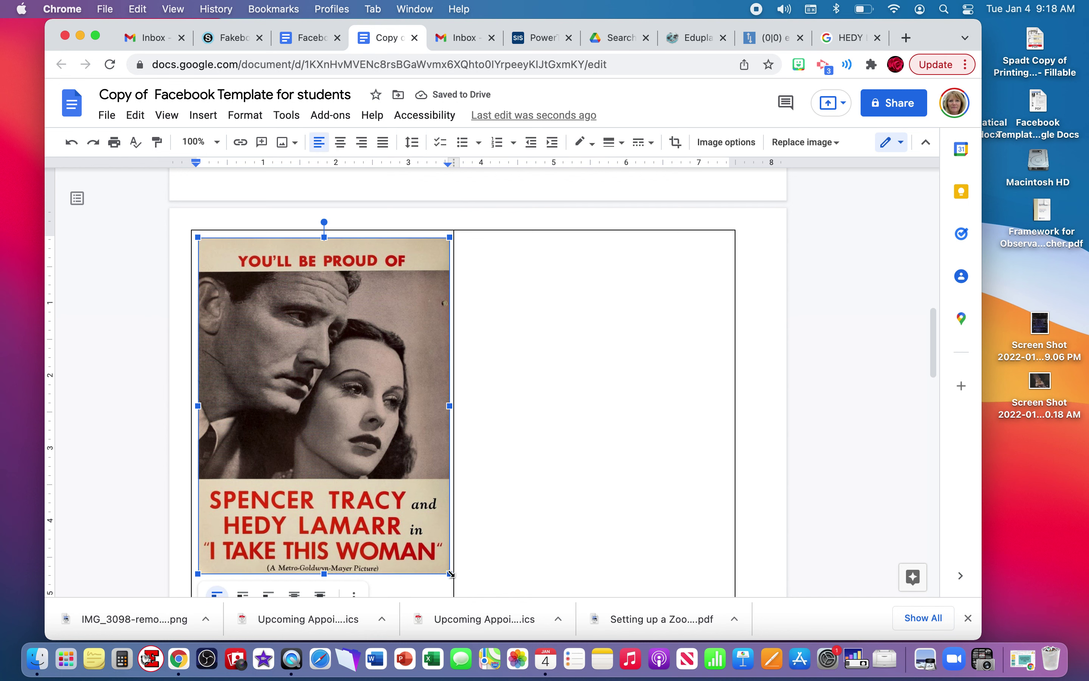
left_click_drag(450, 573, 270, 338)
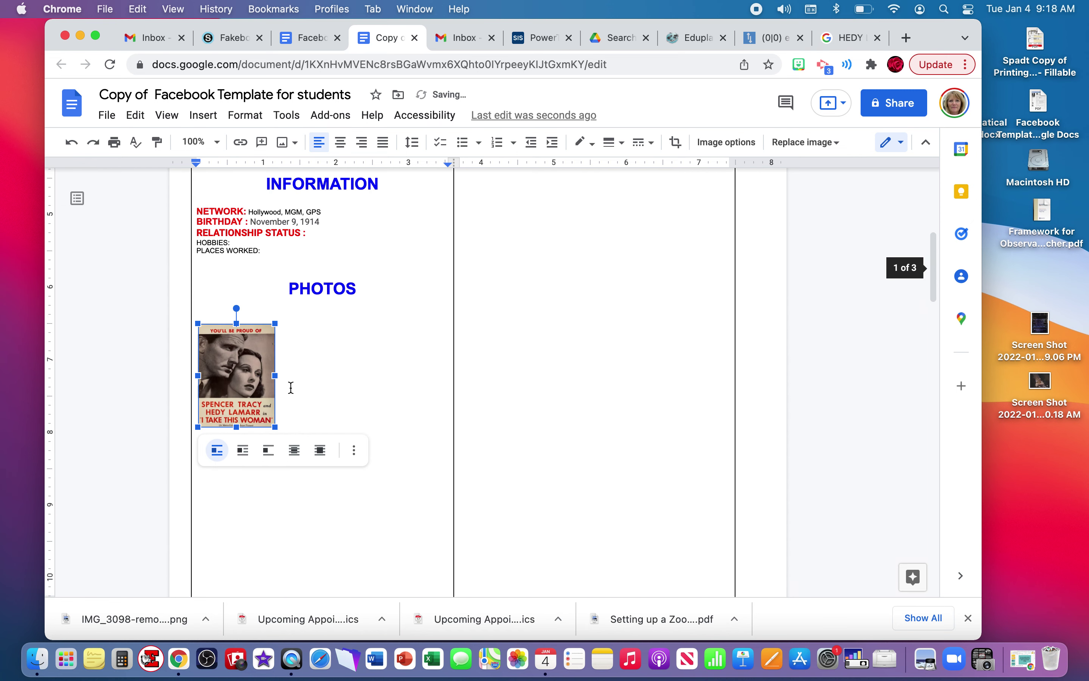
left_click(270, 452)
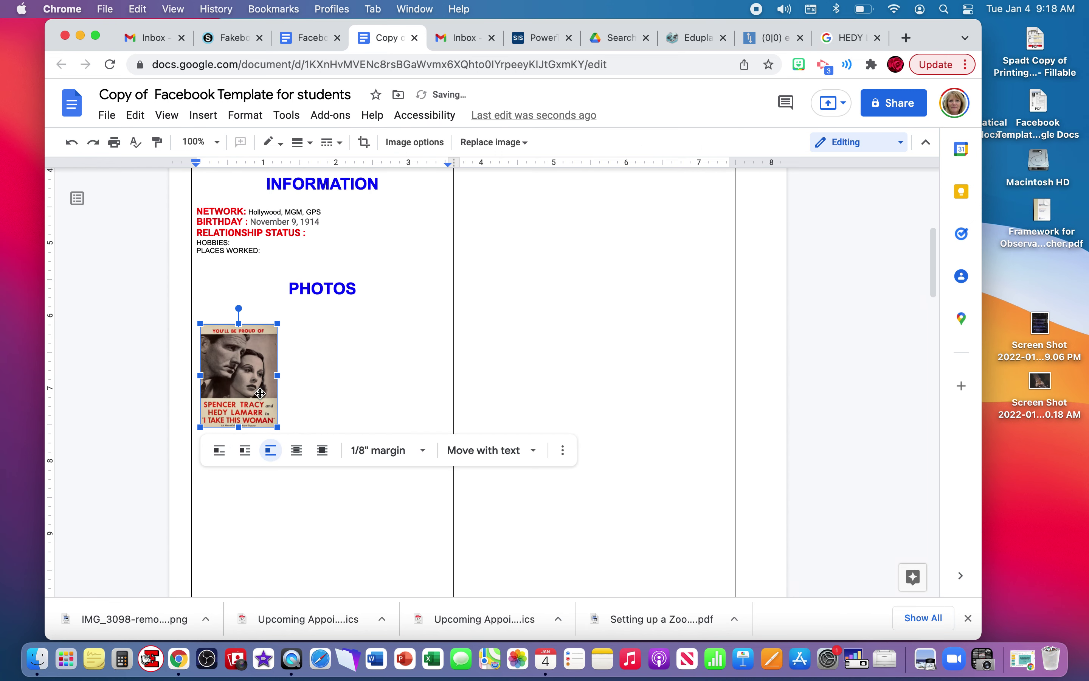
mouse_move(268, 381)
left_mouse_down()
mouse_move(334, 392)
mouse_move(269, 363)
left_mouse_up()
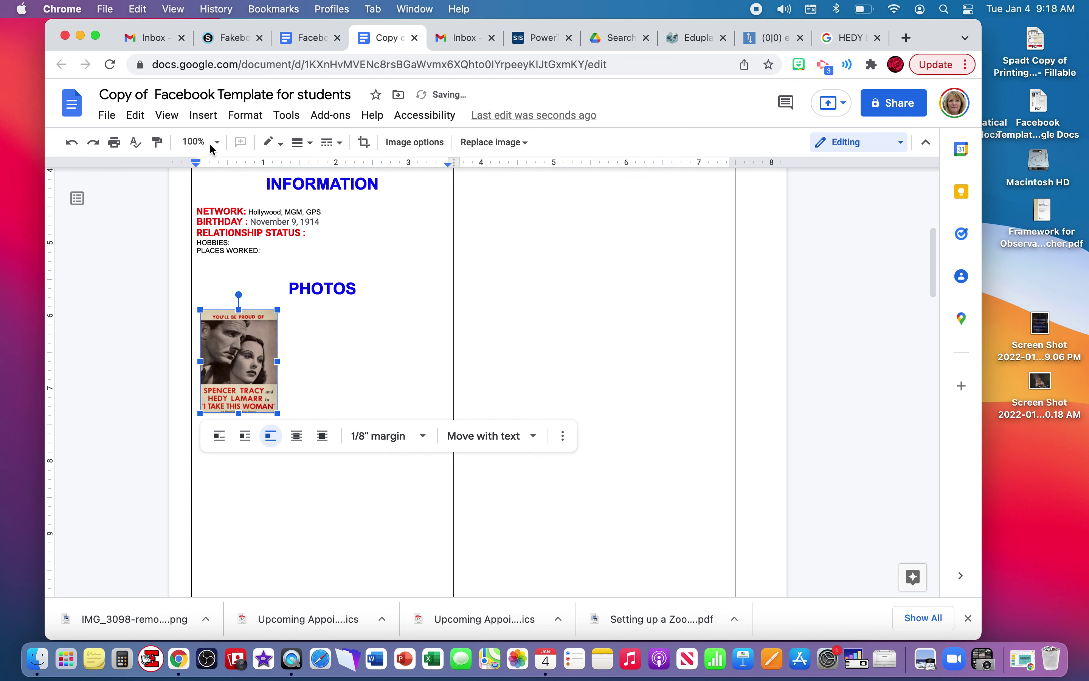
- Insert the black-and-white web photo of a man between two women on the line below the poster
left_click(198, 115)
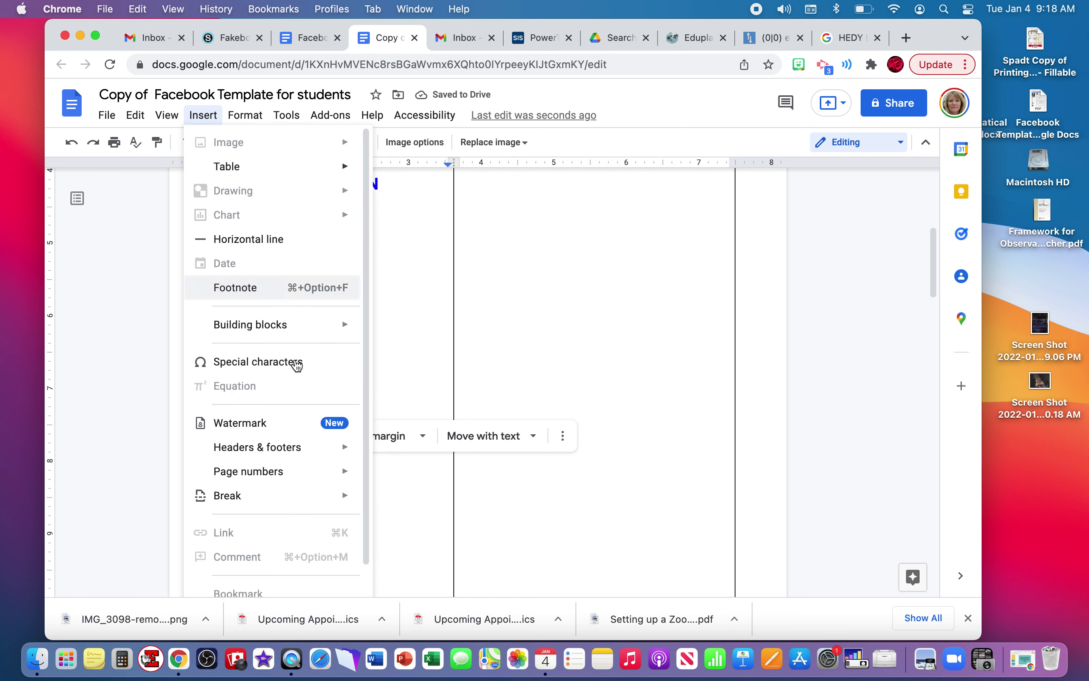
left_click(394, 549)
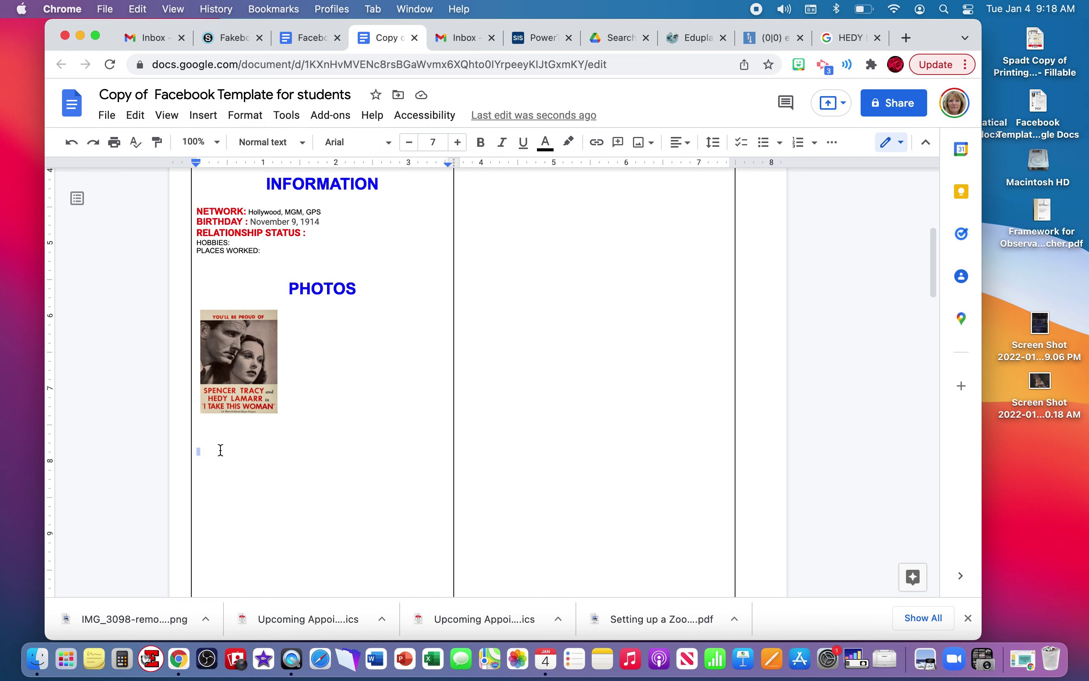
left_click(204, 115)
left_click(389, 167)
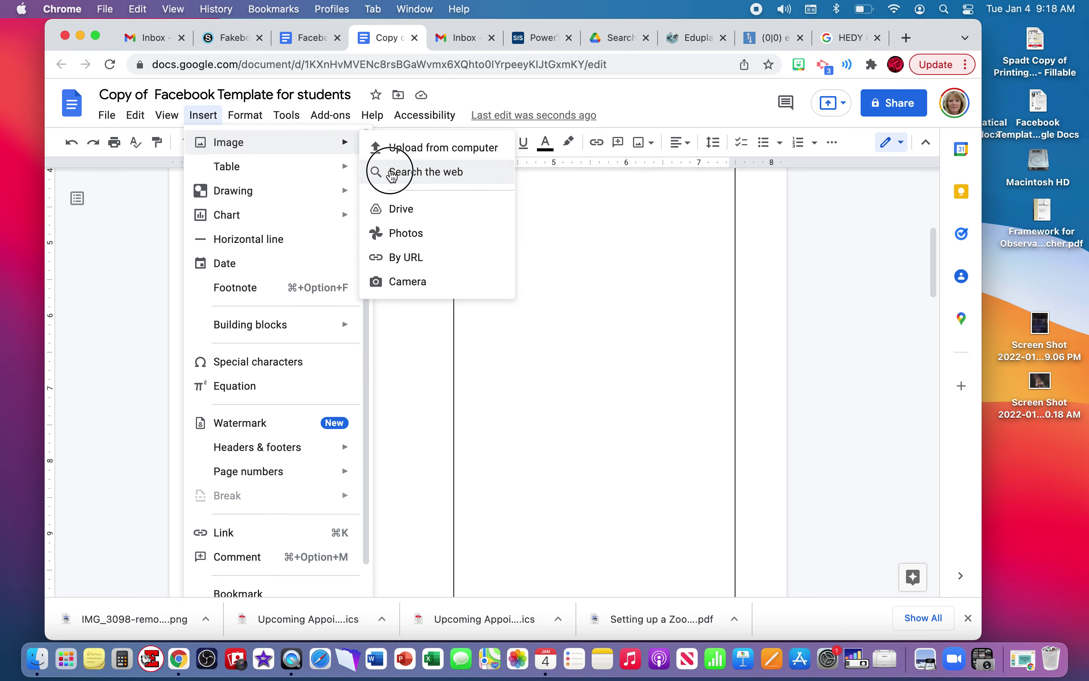
scroll(792, 445, "down", 2)
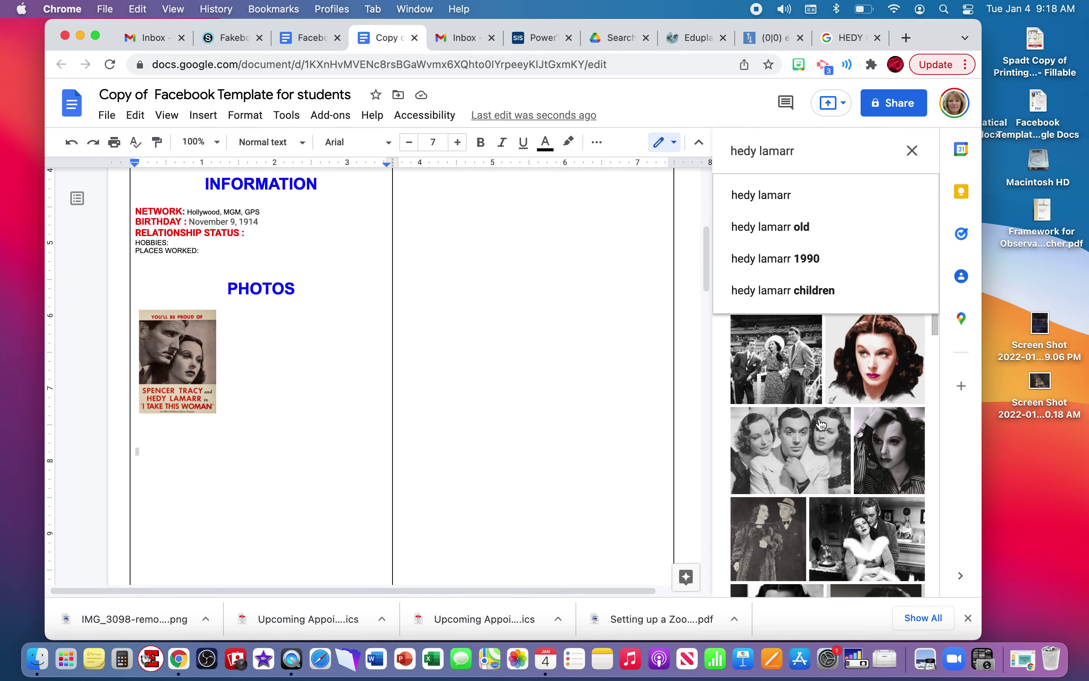
left_click(800, 445)
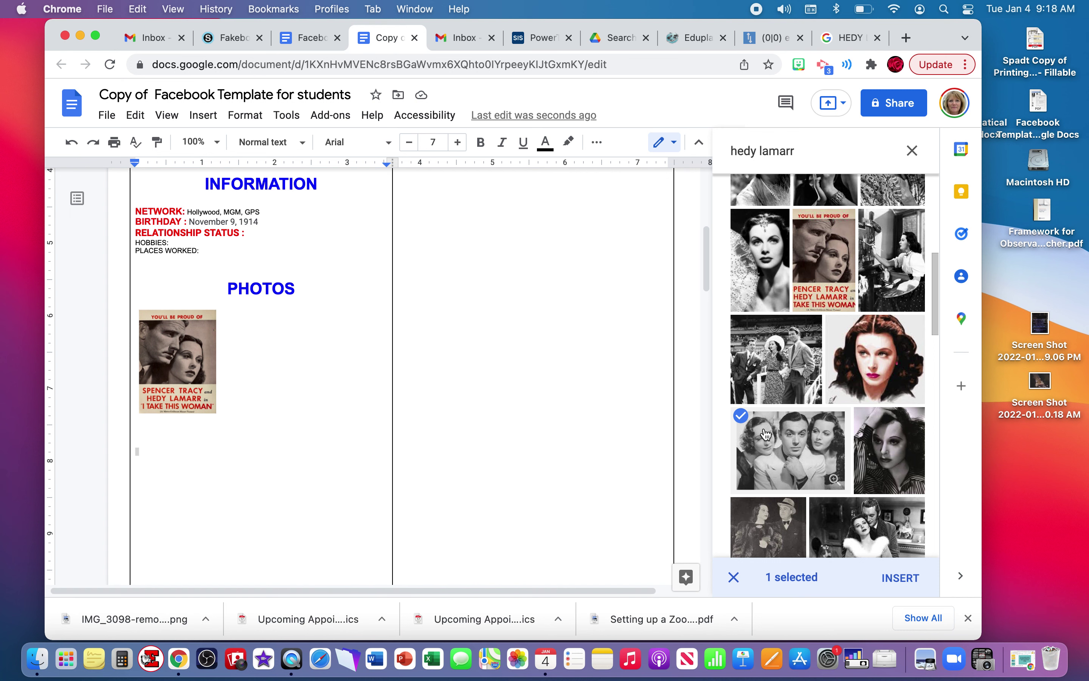
key("Return")
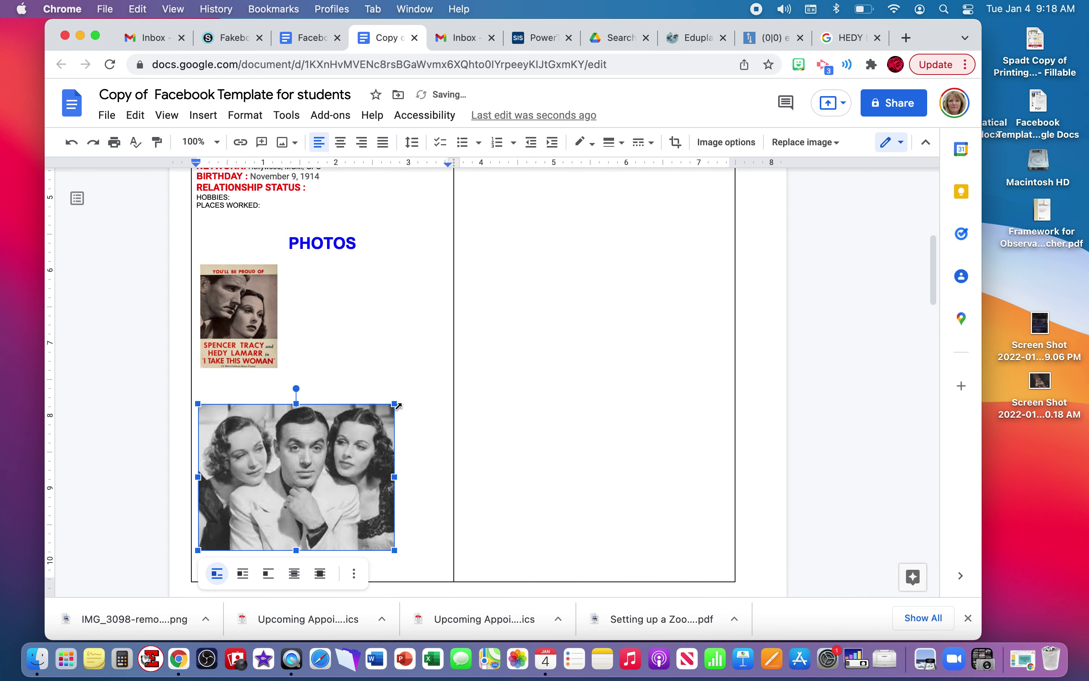
- Shrink the group photo to about 1.7 inches wide, set it to Break text and place it beside the poster
left_click_drag(398, 406, 220, 461)
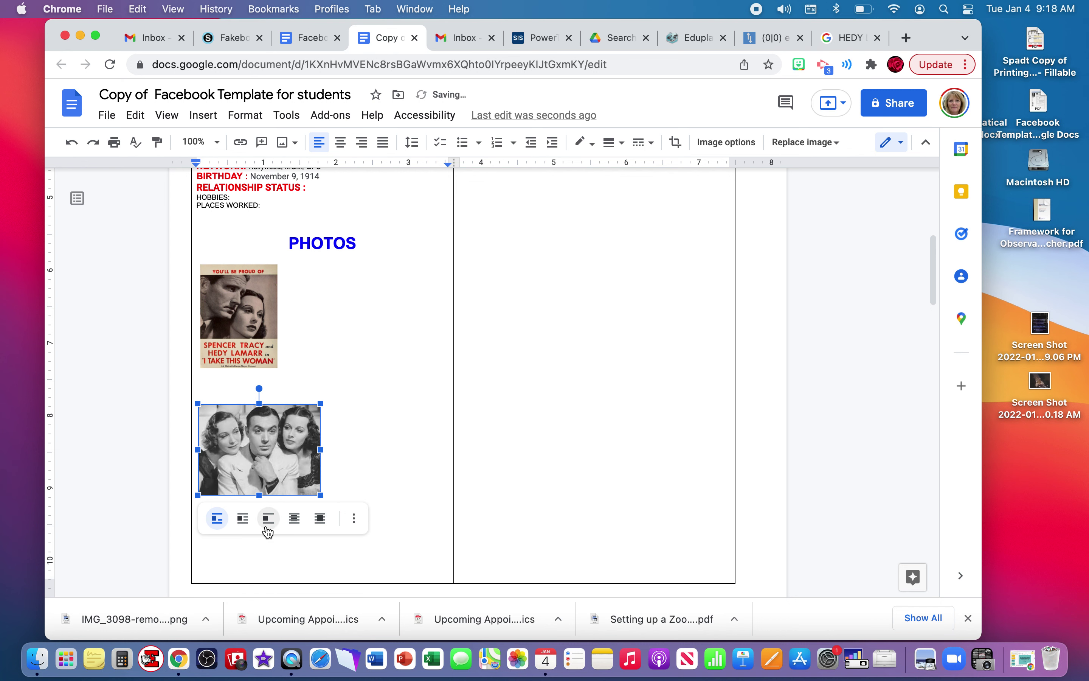
left_click(269, 518)
left_click_drag(254, 473, 358, 325)
left_click(319, 449)
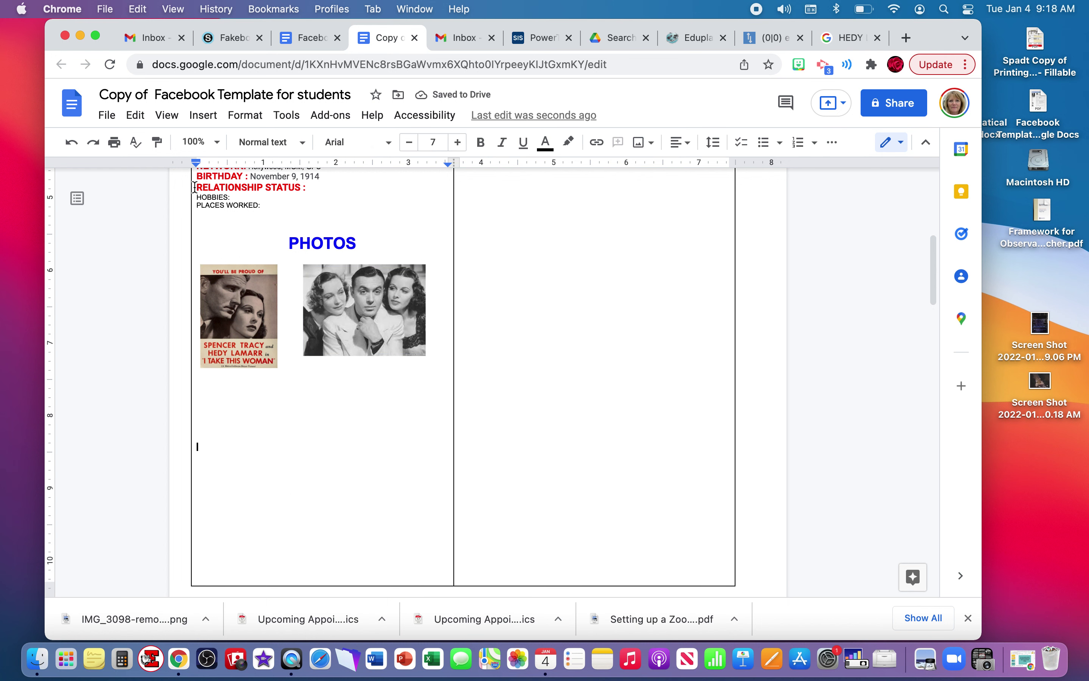
- Insert the web photo of three women stacked one above another on the line below the first two photos
left_click(203, 116)
mouse_move(225, 144)
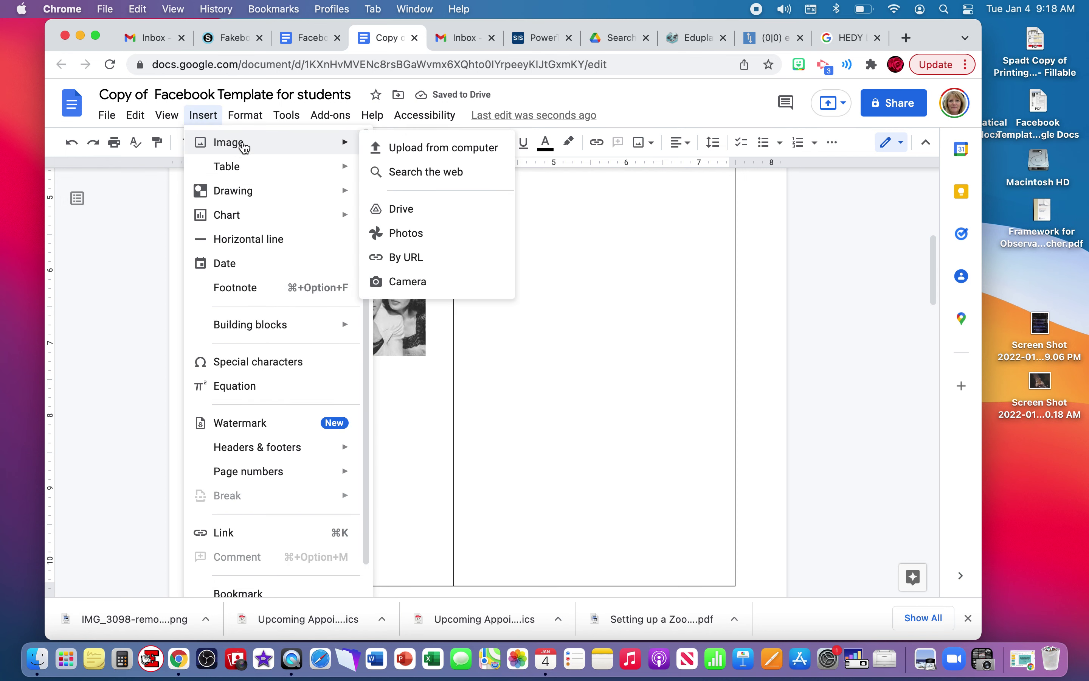
left_click(438, 174)
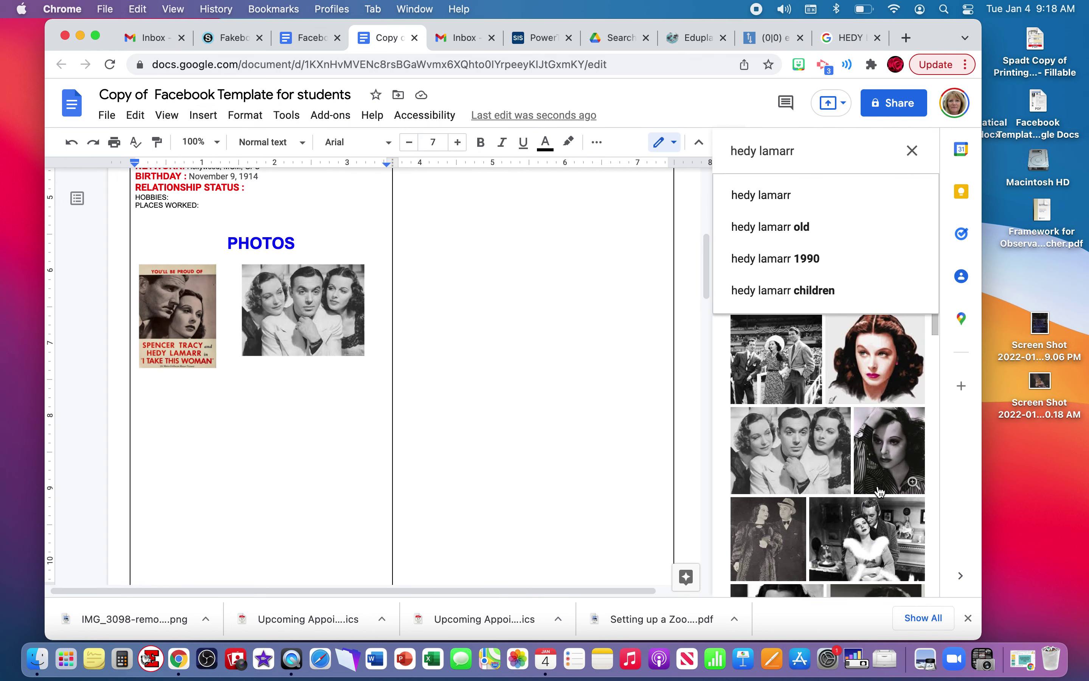
scroll(880, 491, "down", 5)
scroll(880, 491, "down", 10)
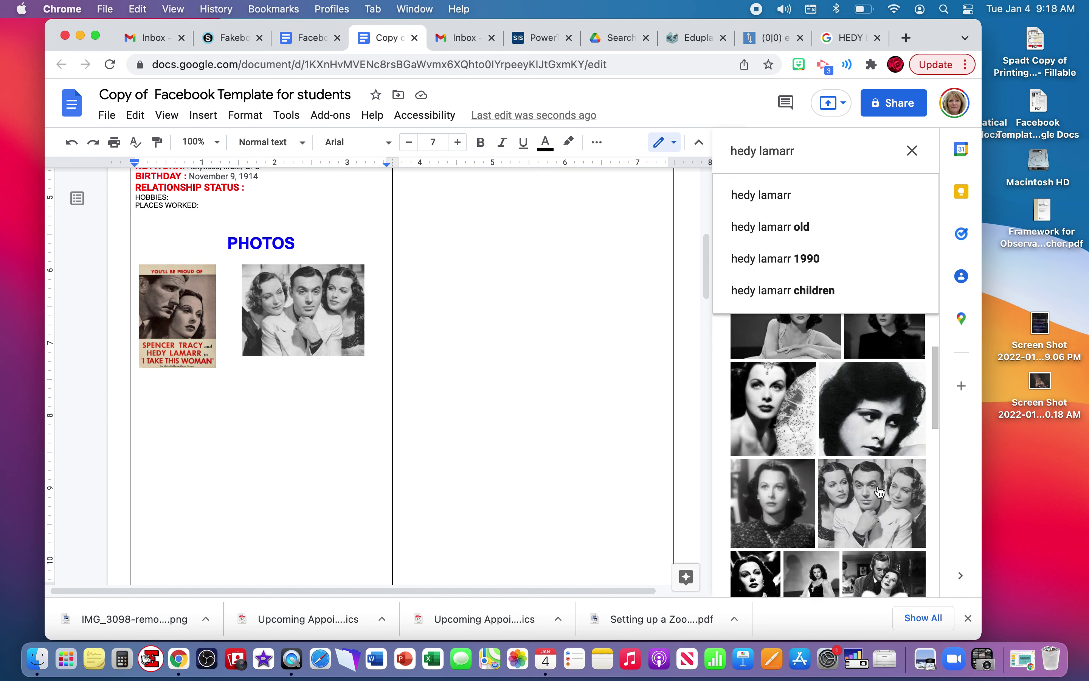
scroll(880, 492, "down", 10)
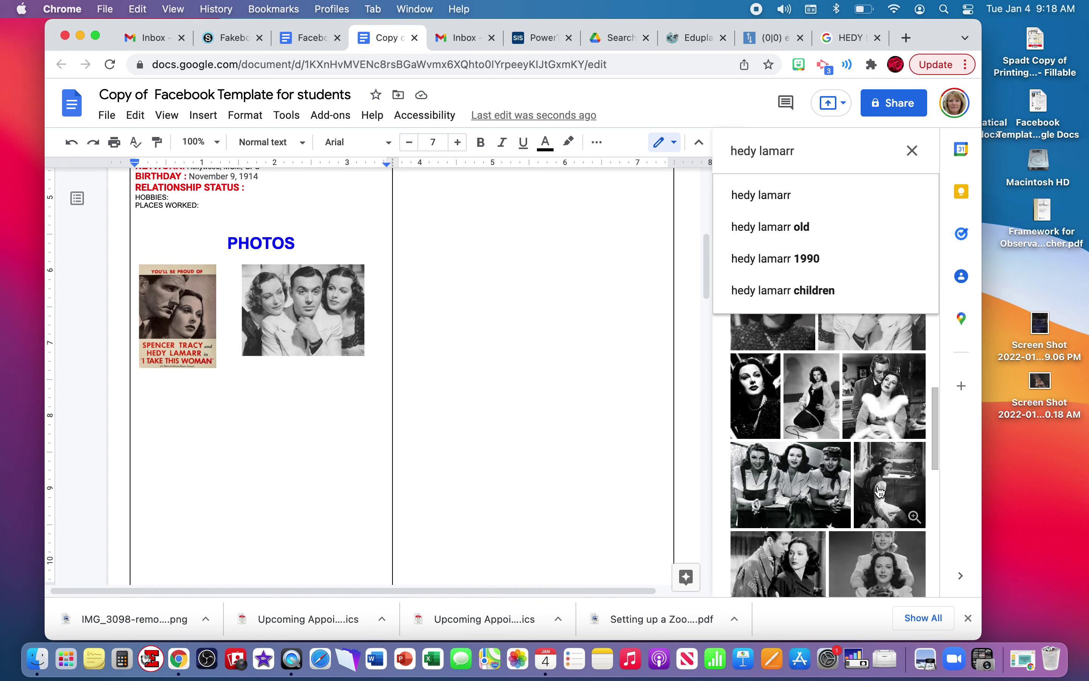
scroll(880, 491, "down", 5)
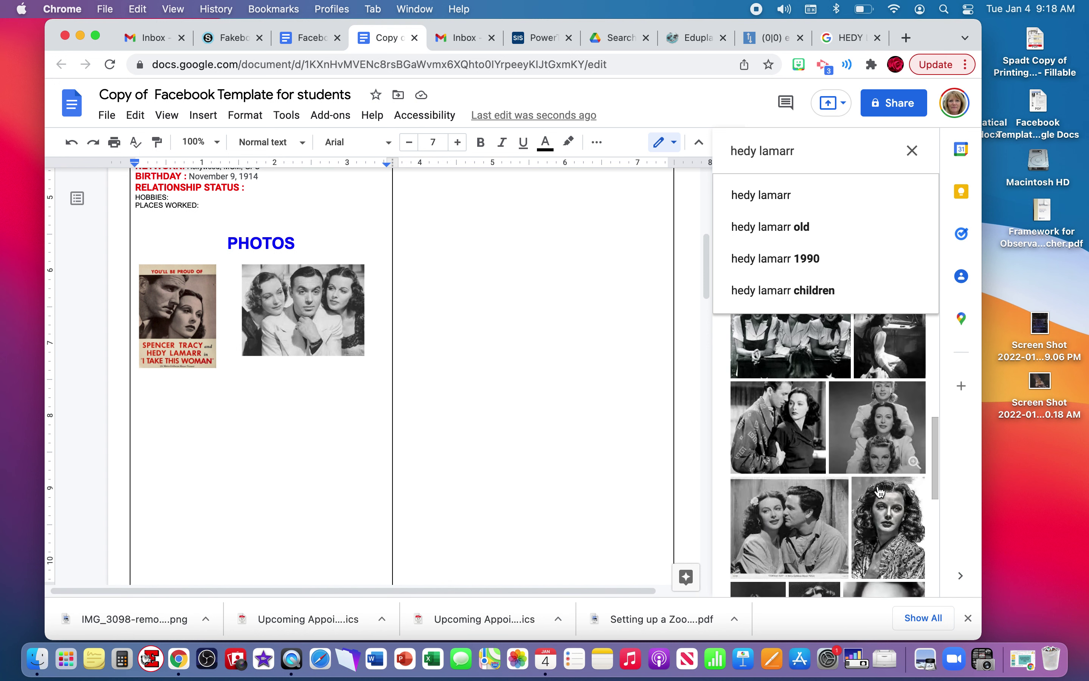
left_click_drag(552, 479, 301, 531)
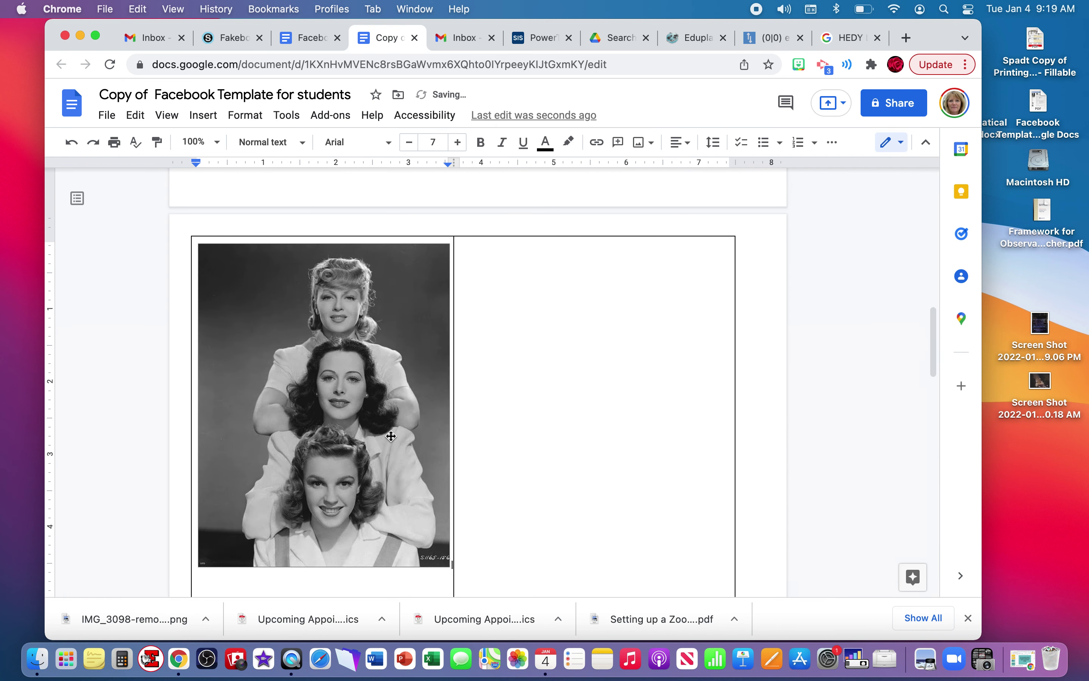
- Set the three-women photo to Break text, shrink it to about 1.2 inches wide and place it below the poster
left_click(268, 590)
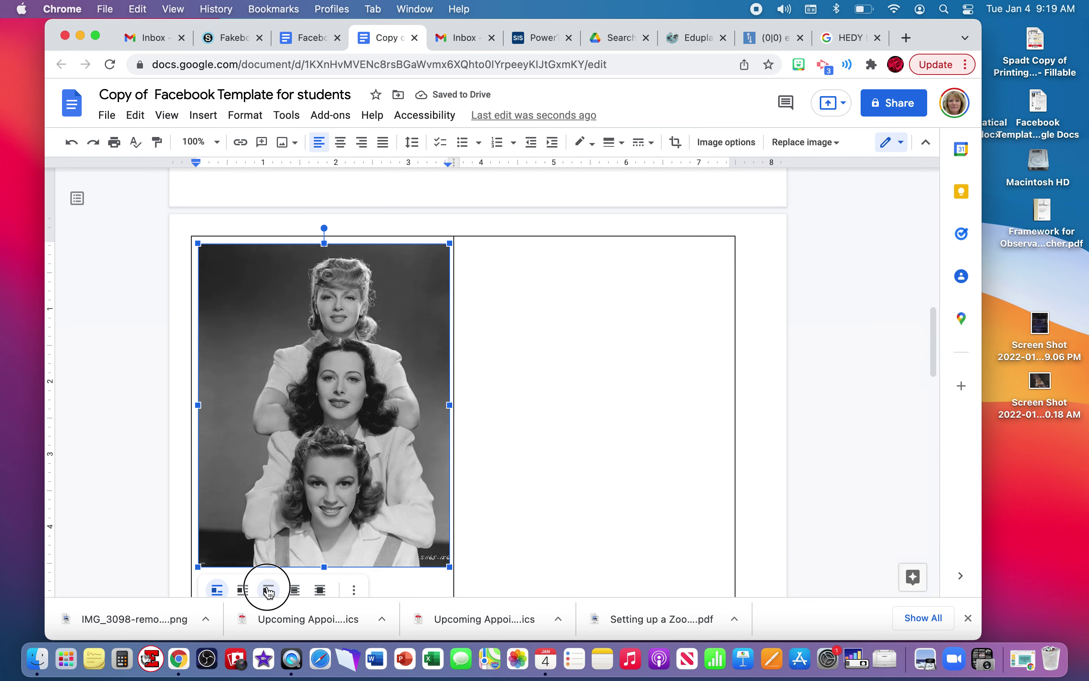
left_click_drag(454, 571, 302, 367)
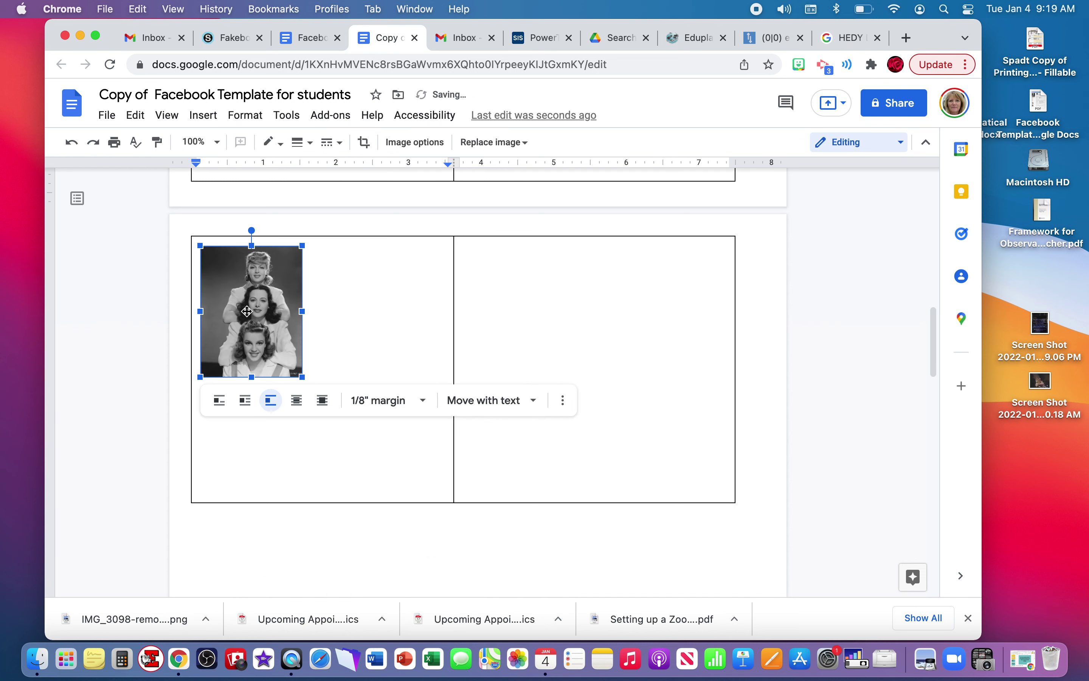
scroll(247, 311, "down", 1)
scroll(245, 338, "up", 3)
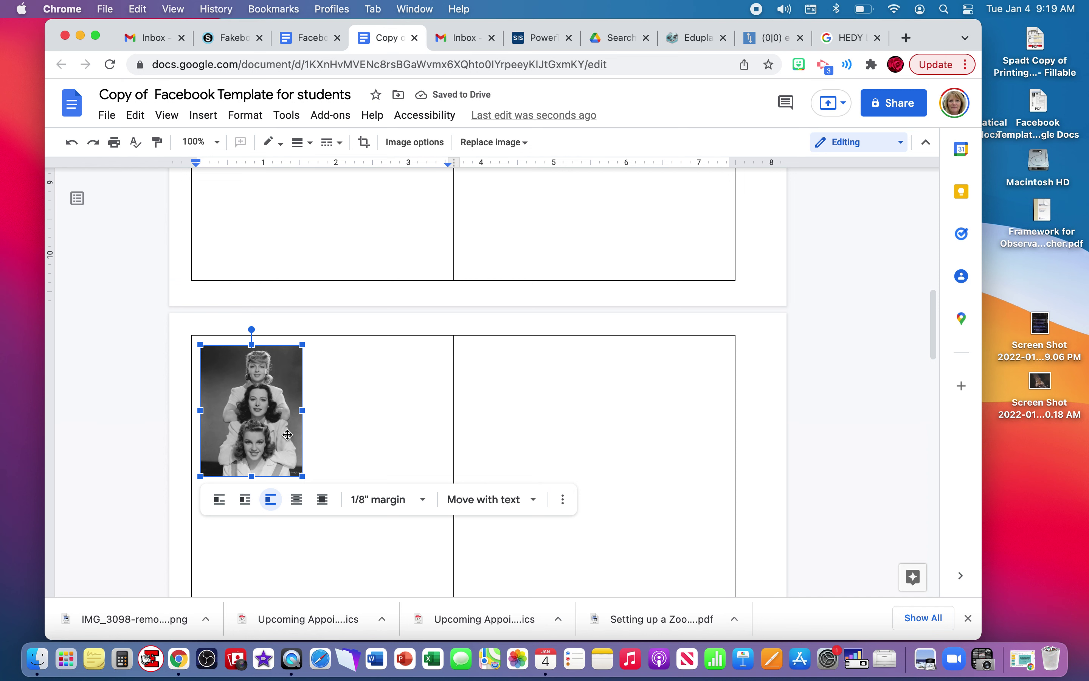
left_click_drag(302, 476, 284, 452)
left_click_drag(249, 417, 239, 311)
scroll(250, 278, "up", 4)
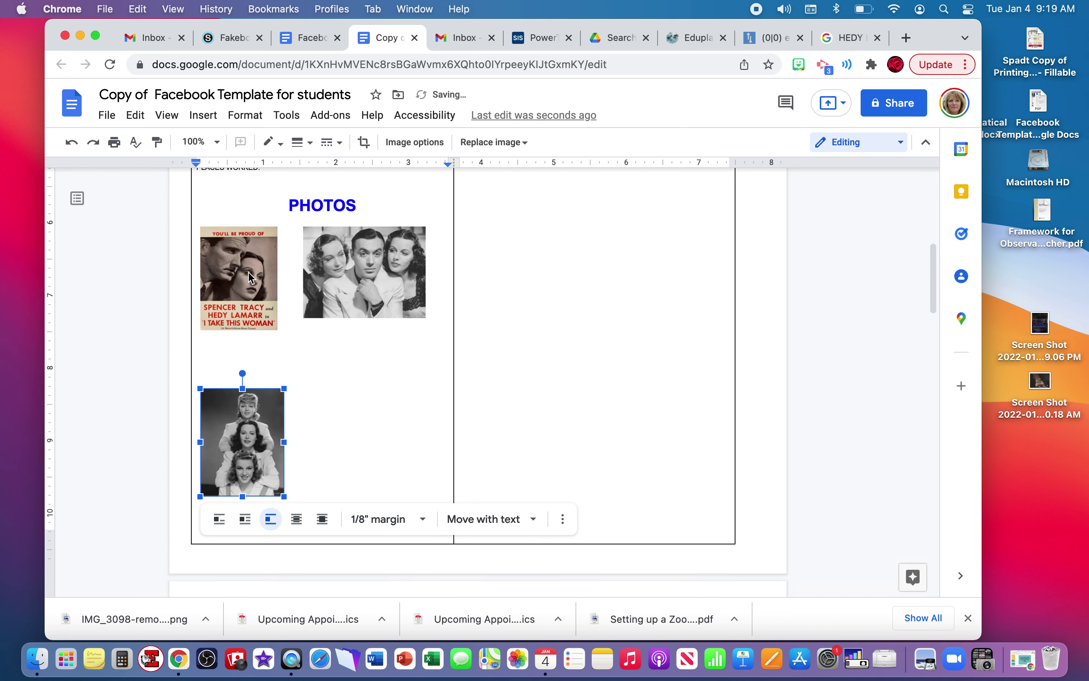
scroll(250, 278, "up", 1)
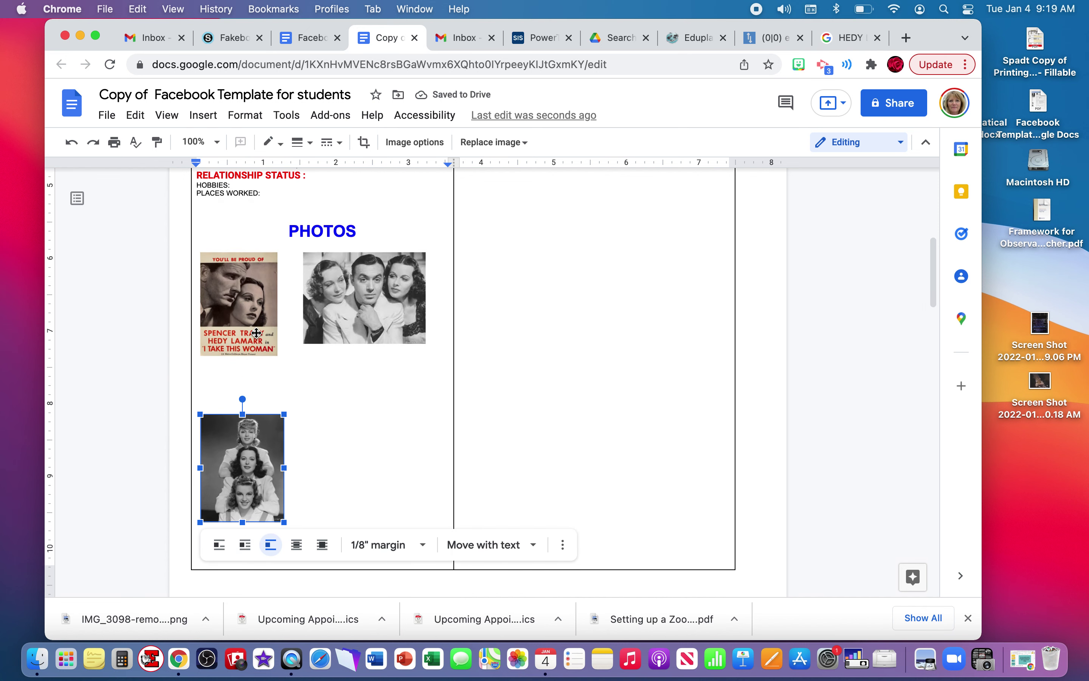
- Widen the poster and the three-women photo to about 1.2 inches, and stretch the group photo to the poster's height of about 1.4 inches
left_click(253, 331)
left_click_drag(277, 303, 289, 303)
left_click(275, 457)
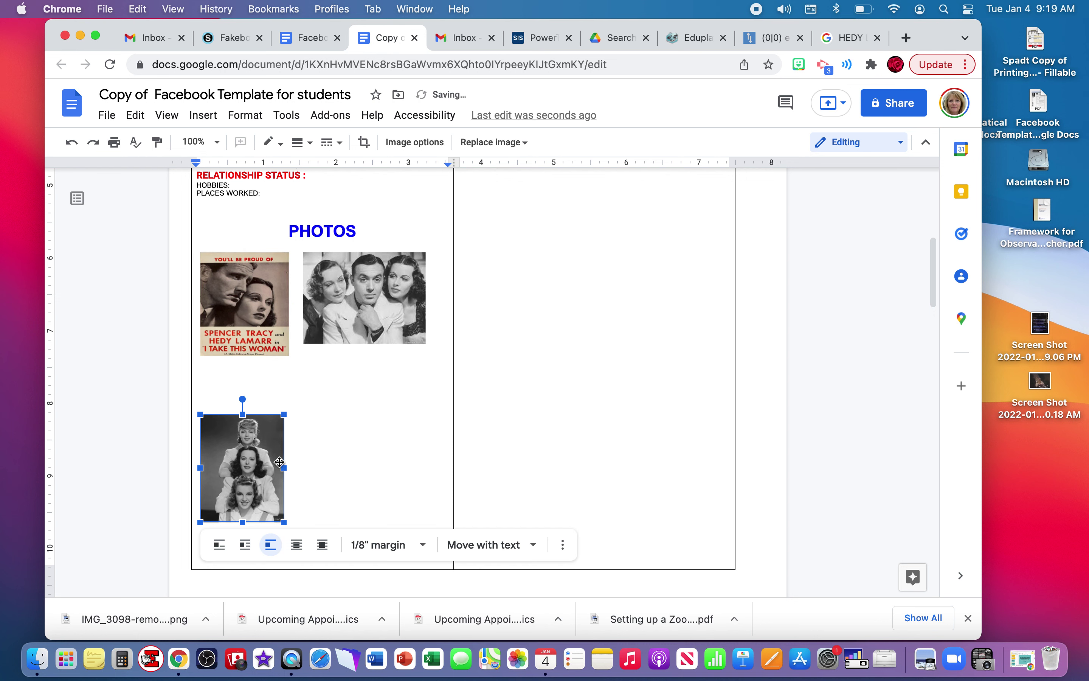
left_click_drag(285, 468, 289, 467)
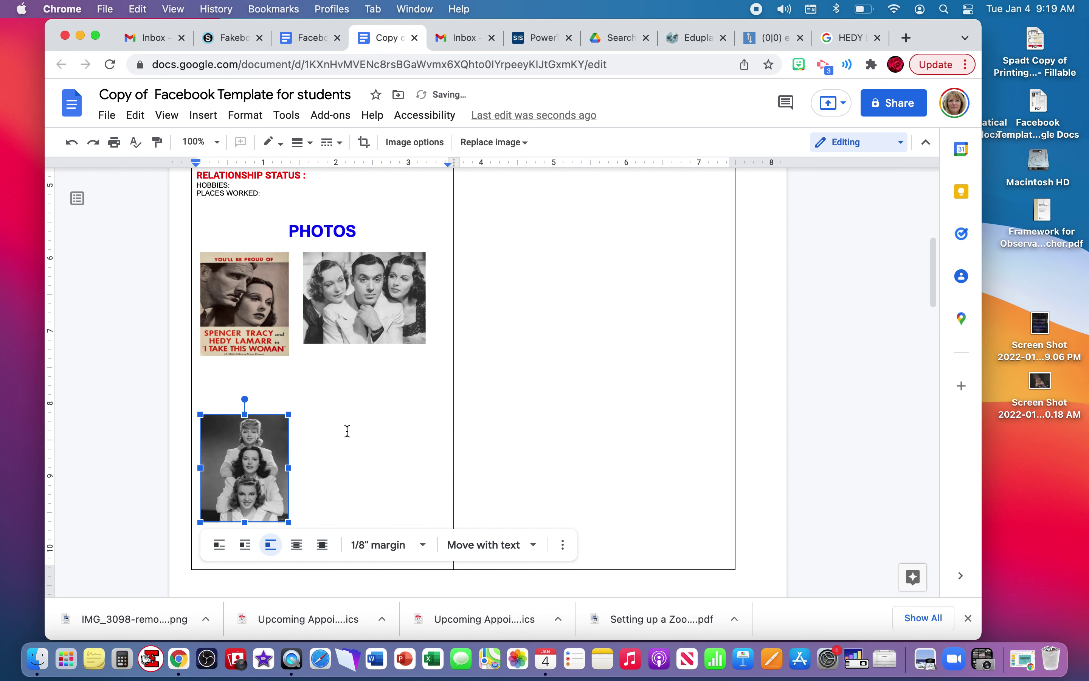
left_click(385, 332)
left_click_drag(364, 340, 362, 354)
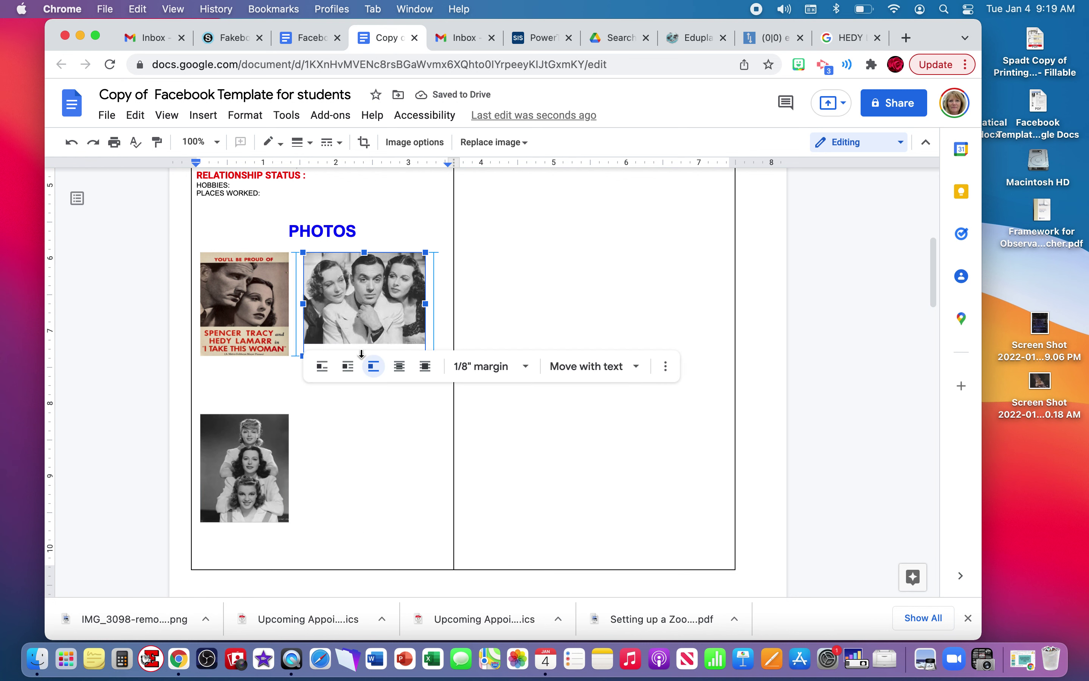
left_click(390, 419)
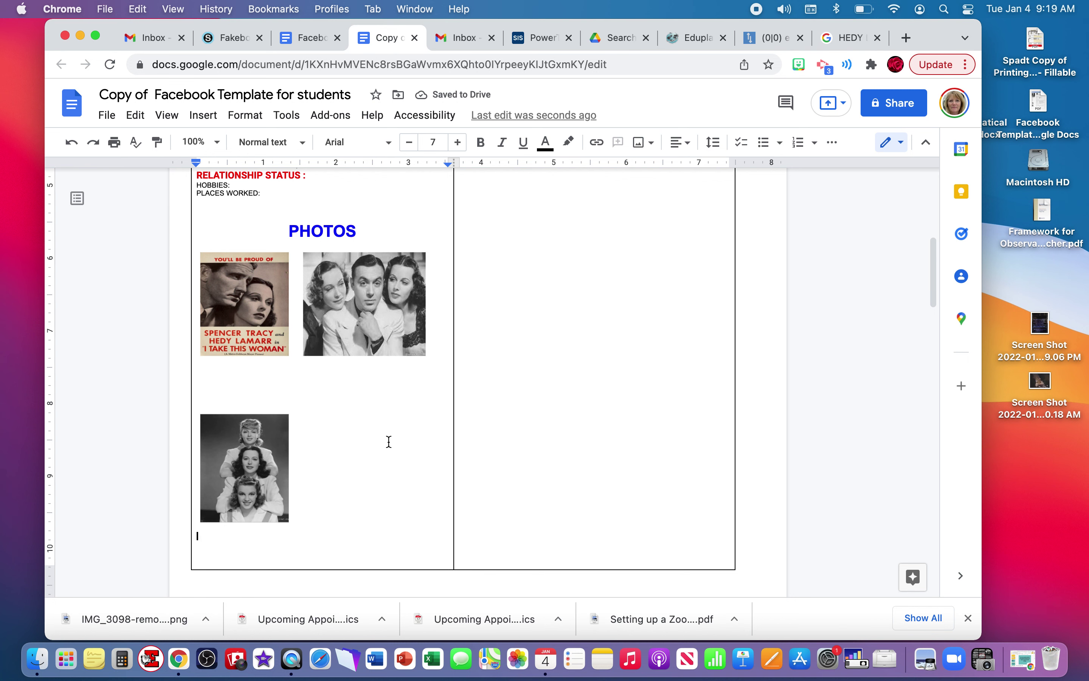
- Insert the web portrait of Hedy Lamarr used as the profile picture into the empty column beside the profile section
scroll(355, 430, "up", 10)
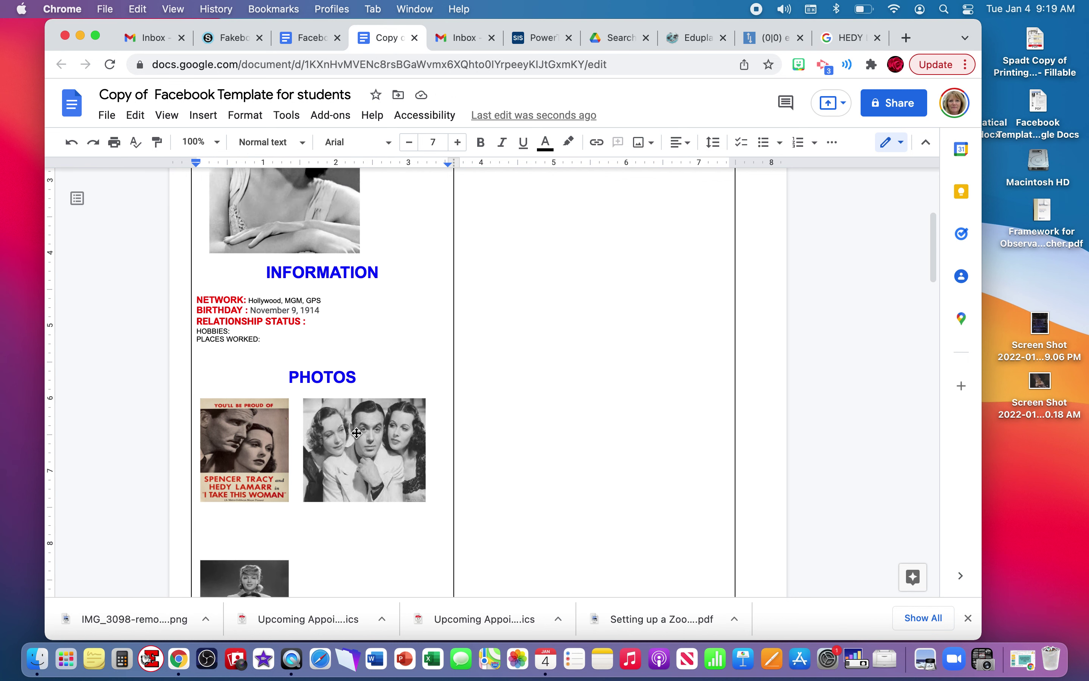
scroll(357, 433, "down", 3)
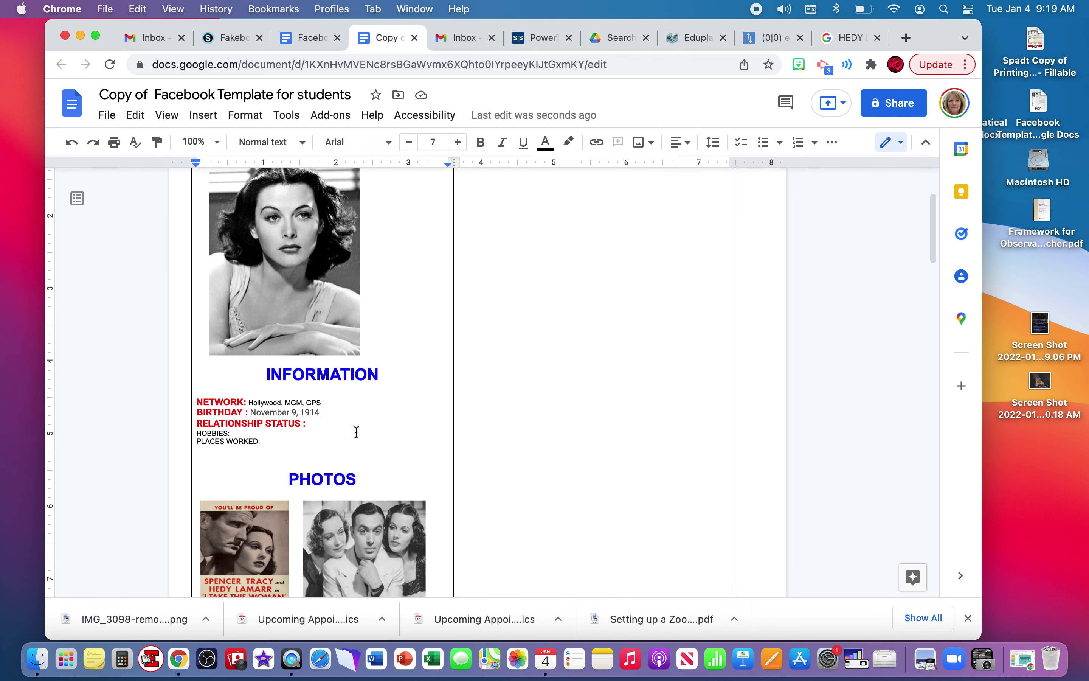
scroll(514, 262, "up", 3)
left_click(525, 309)
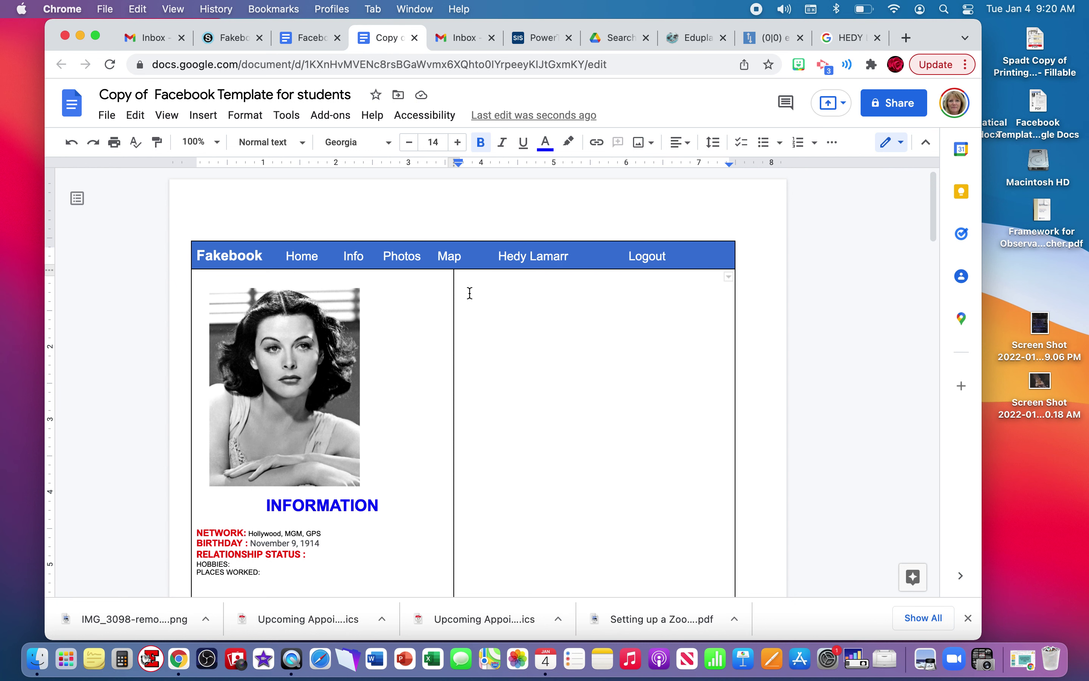
left_click(203, 115)
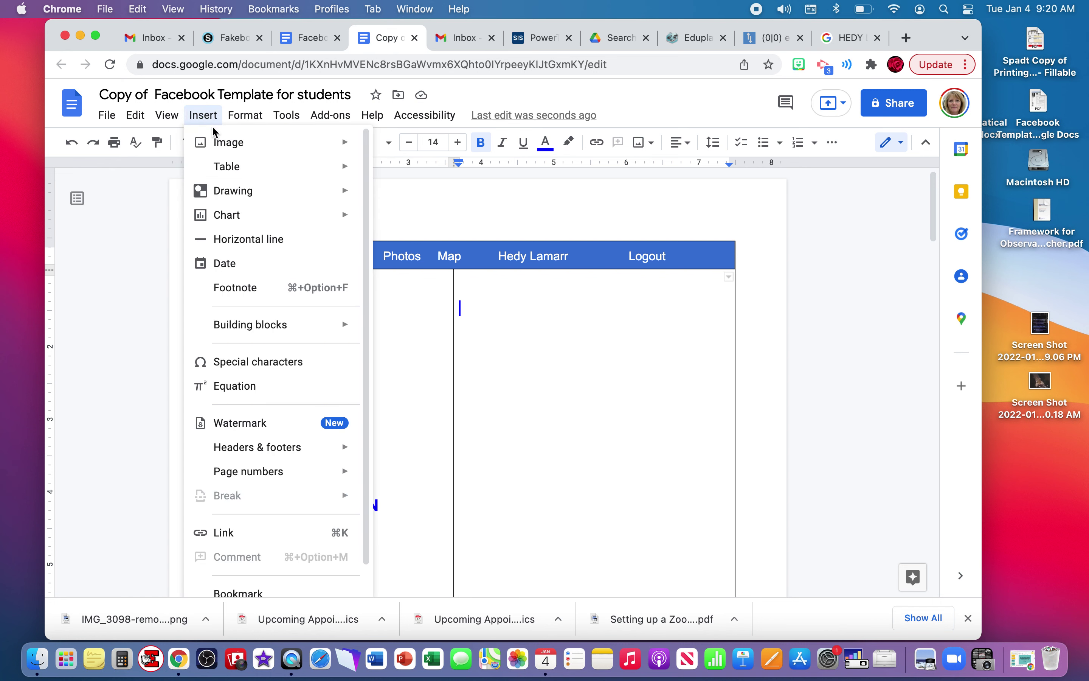
mouse_move(334, 142)
left_click(390, 172)
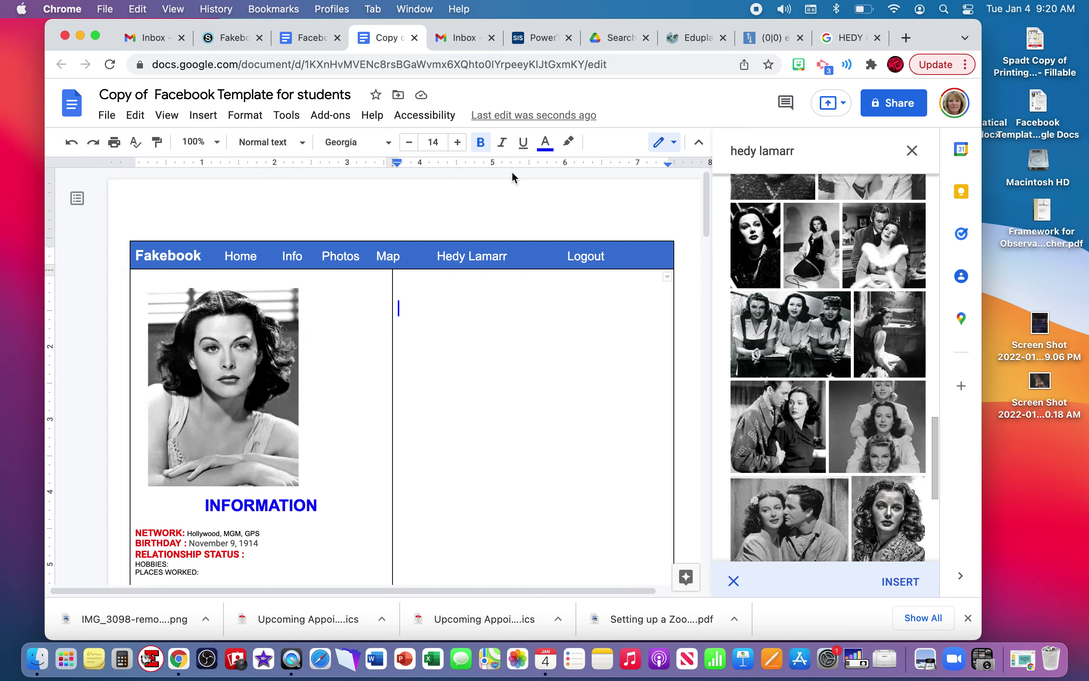
scroll(845, 387, "up", 10)
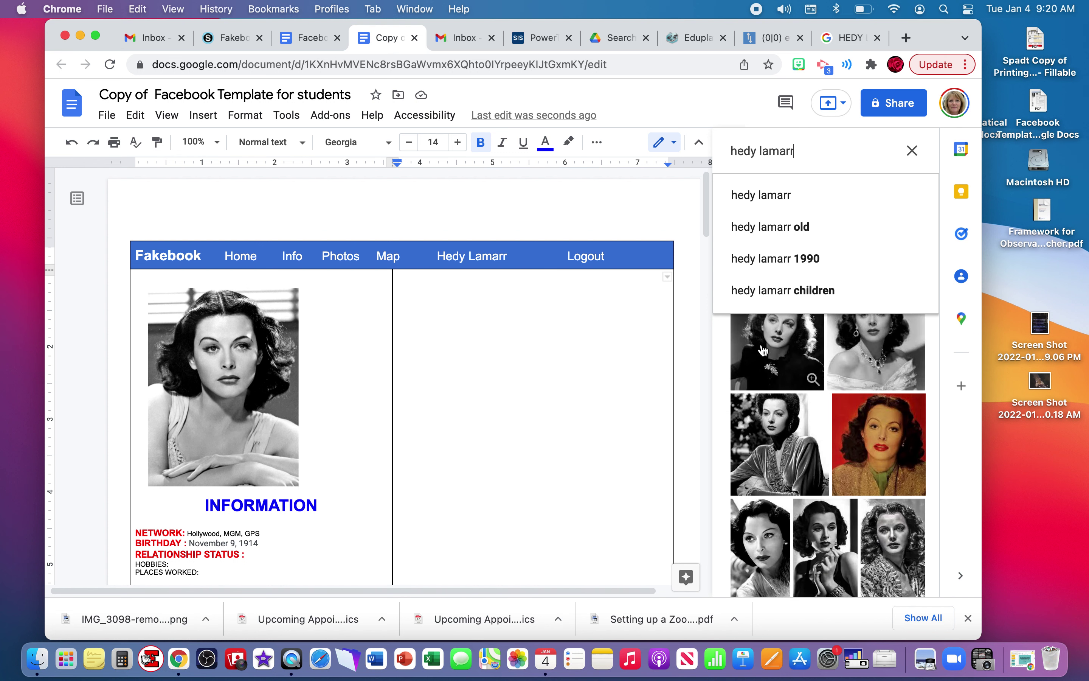
left_click(690, 355)
left_click(818, 157)
left_click(819, 157)
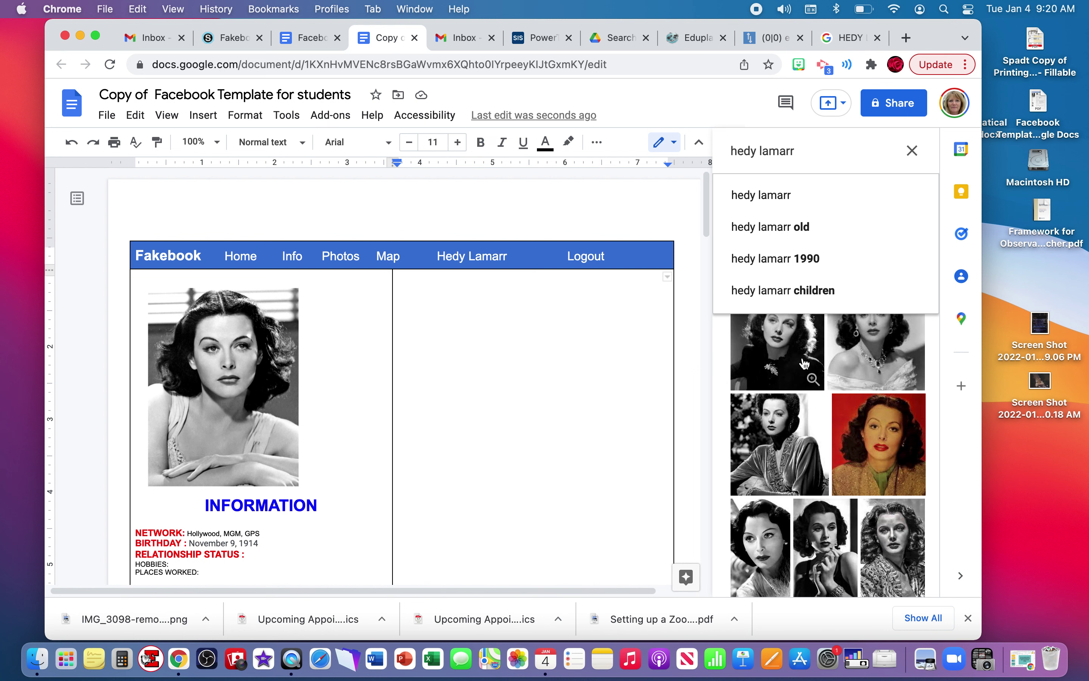
scroll(679, 387, "down", 10)
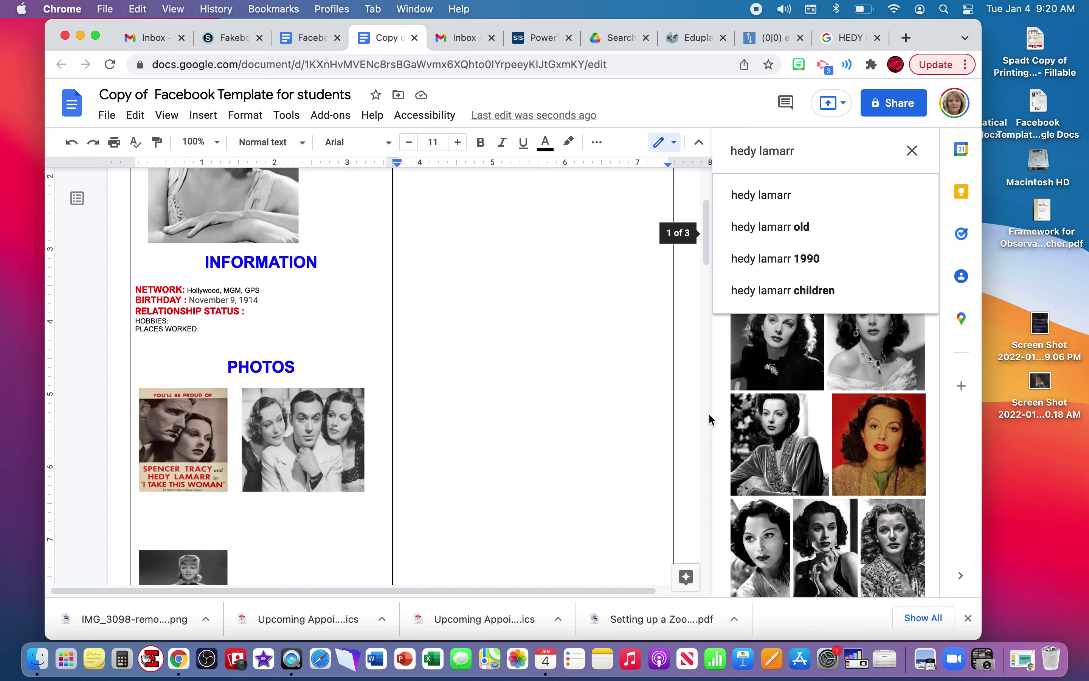
scroll(679, 387, "up", 3)
scroll(680, 387, "up", 6)
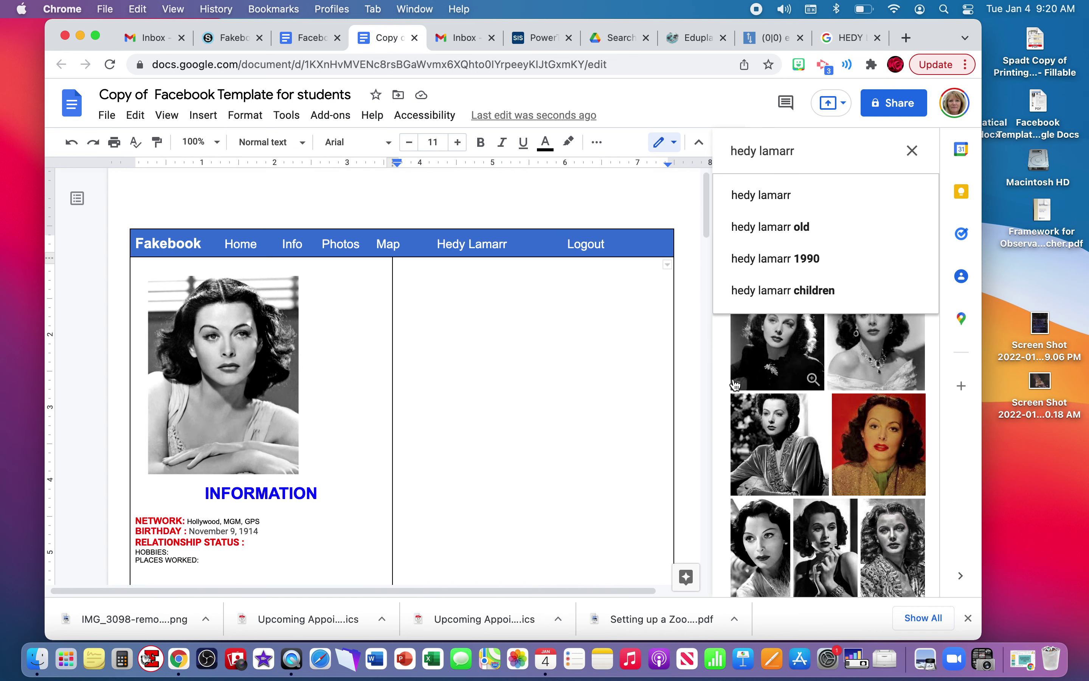
left_click(795, 199)
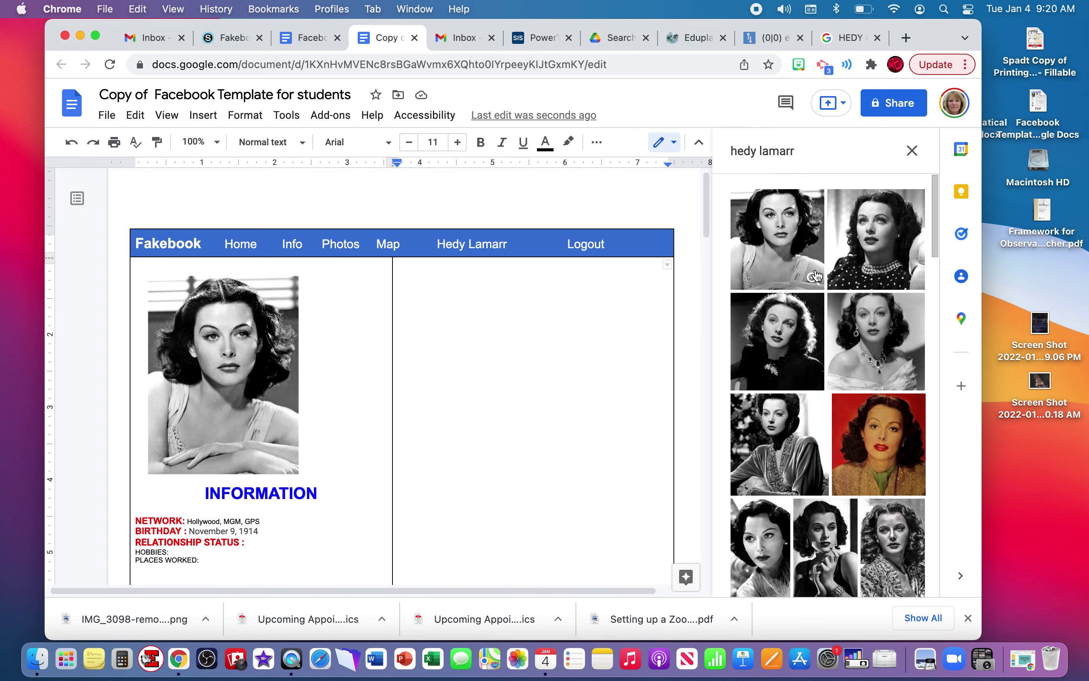
double_click(777, 239)
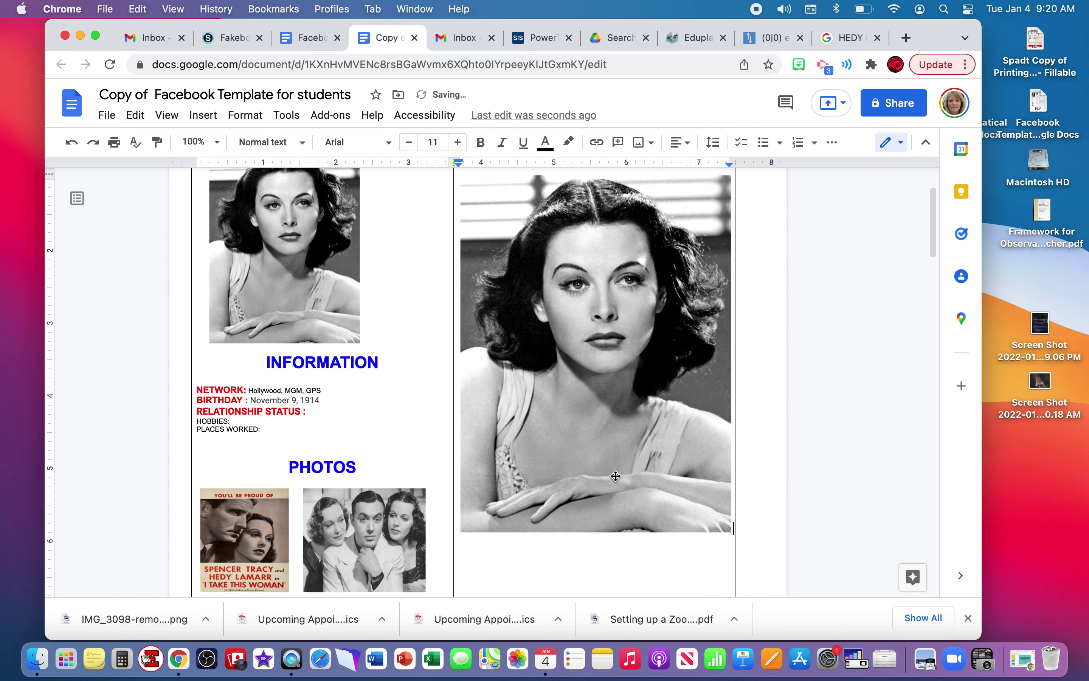
- Try to shrink the inserted portrait to about 0.6 inches wide in crop mode, and delete it
left_click(570, 427)
left_click(569, 427)
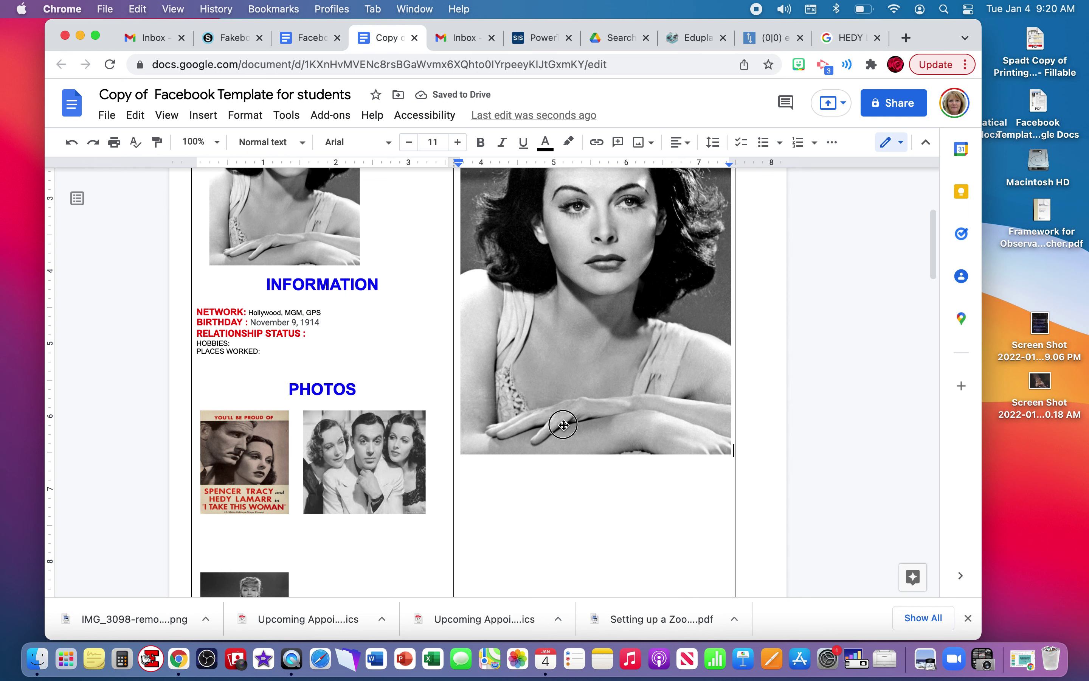
left_click(585, 376)
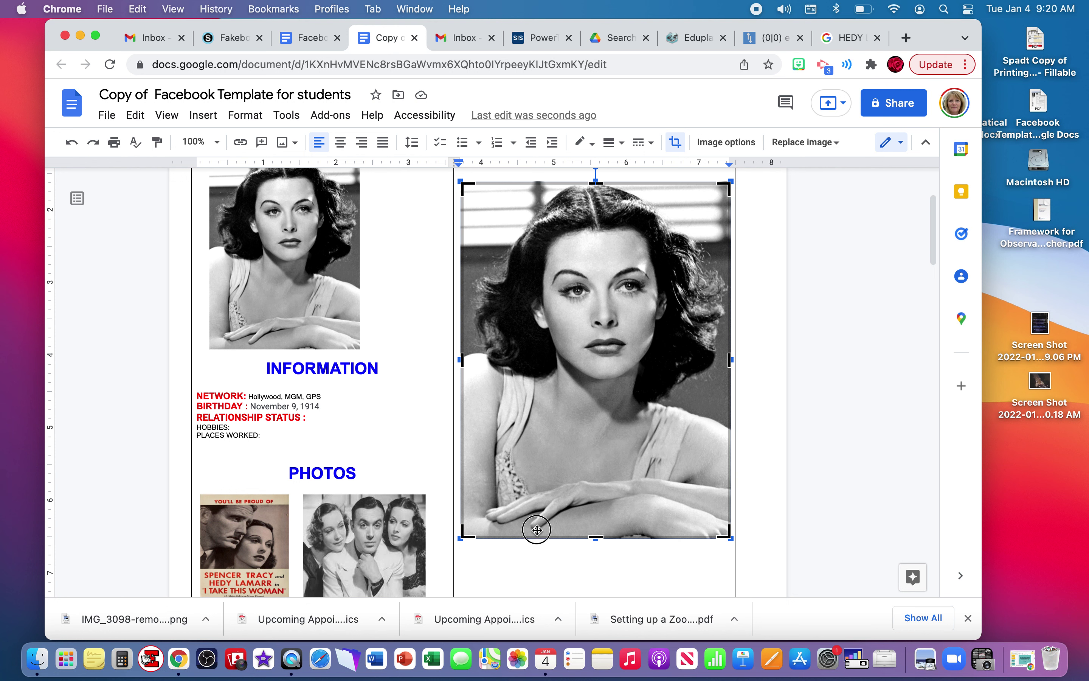
left_click_drag(730, 534, 522, 238)
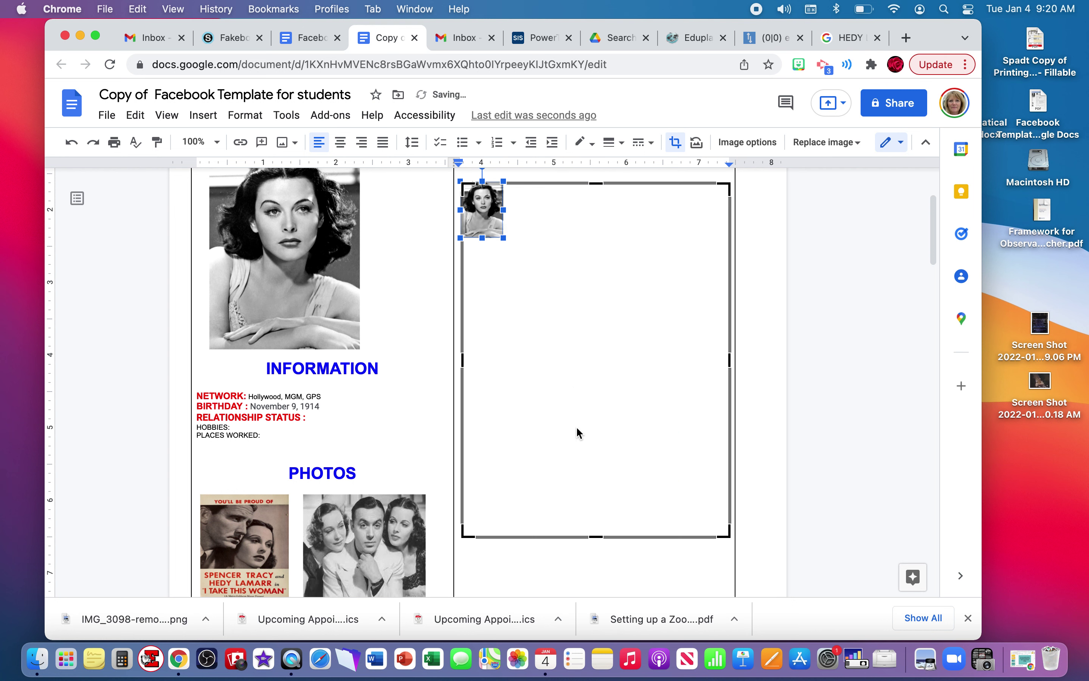
left_click(589, 536)
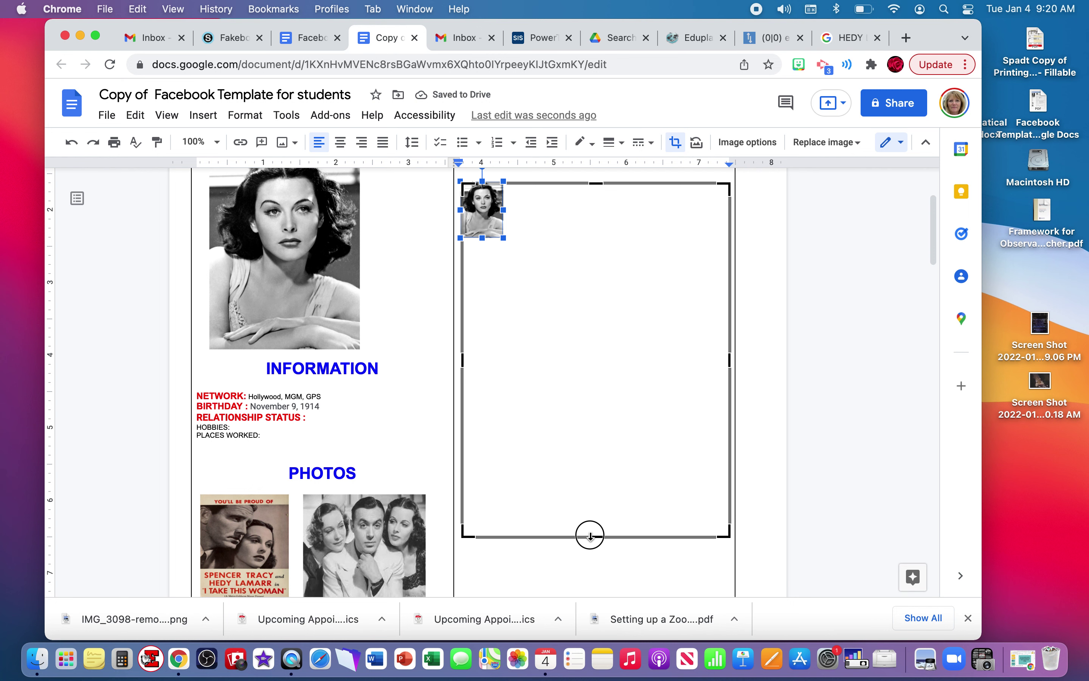
key("BackSpace")
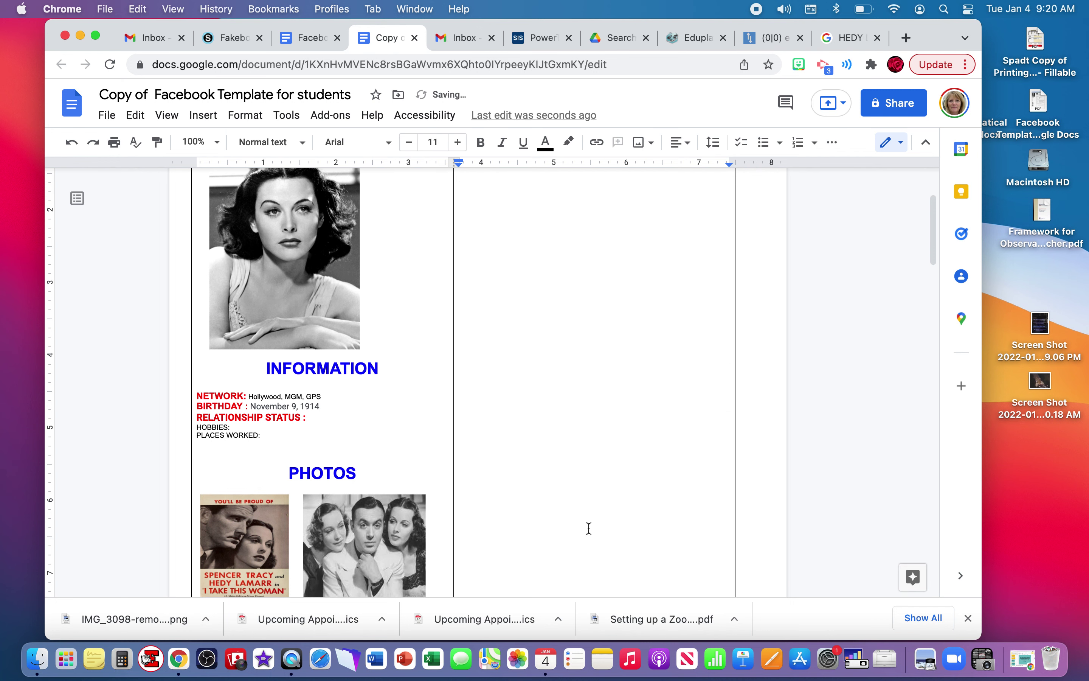
- Search the web for "hedy lamarr" images and insert the profile-picture portrait again in the empty wall column
left_click(204, 116)
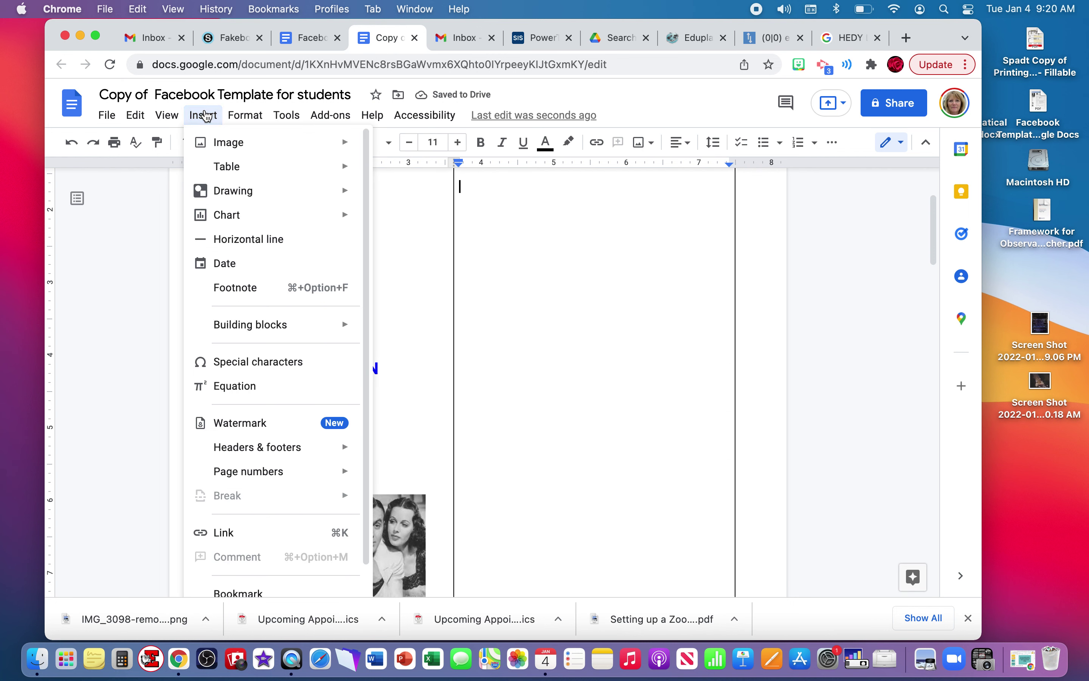
mouse_move(230, 145)
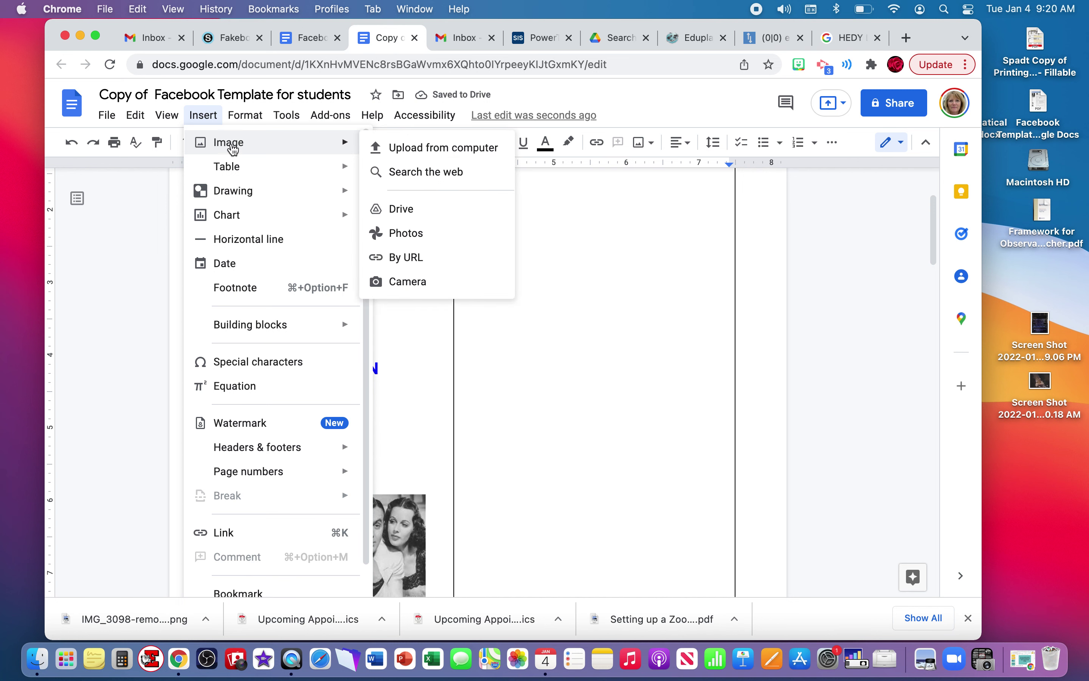
left_click(400, 174)
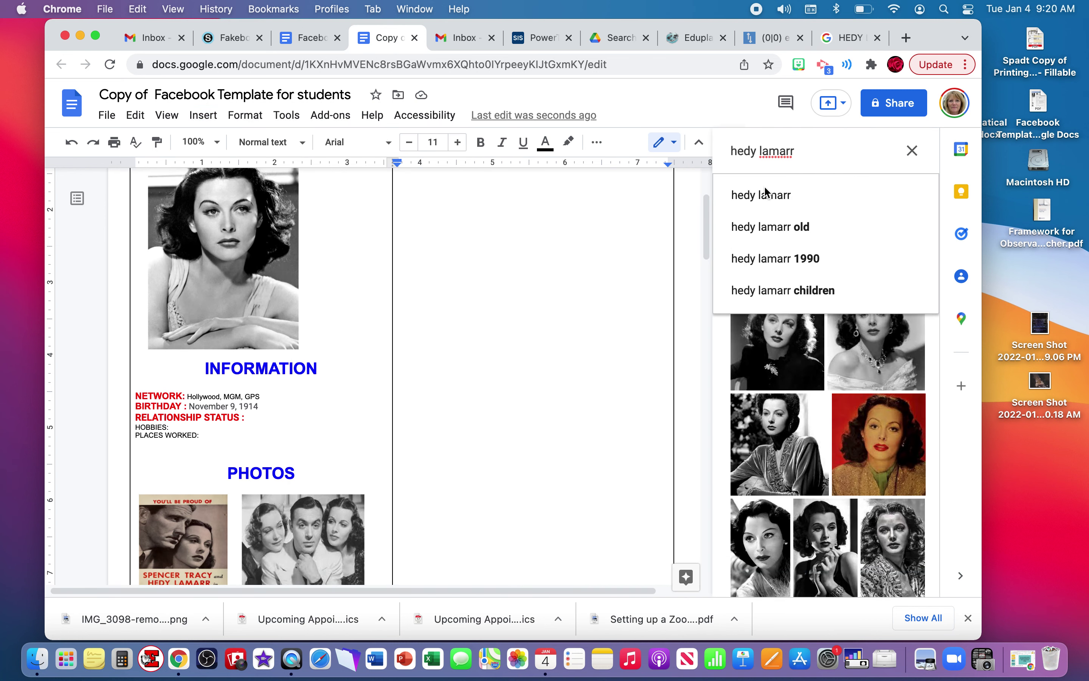
left_click(764, 196)
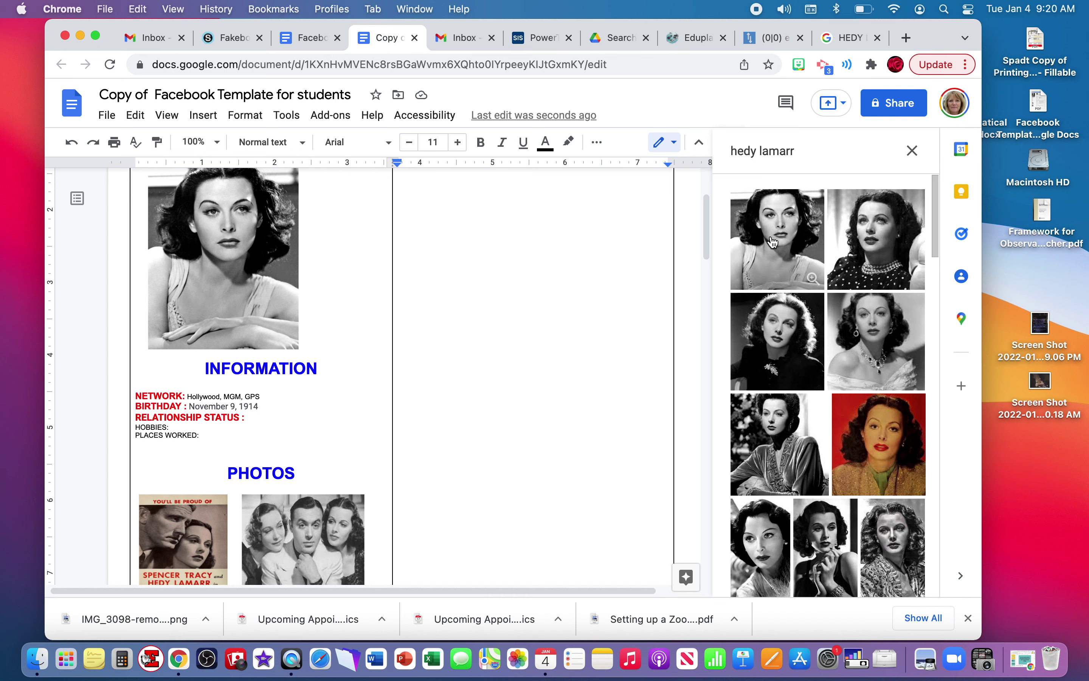
left_click(773, 242)
left_click(772, 241)
double_click(772, 242)
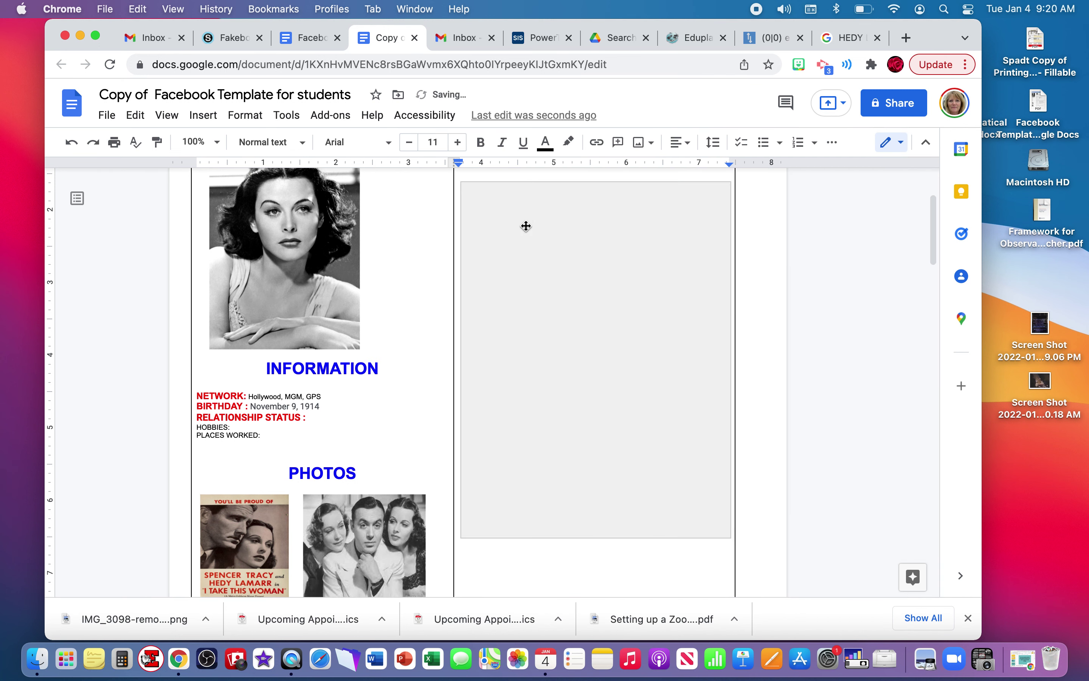
- Set the new portrait to Break text, shrink it to about 0.9 inches wide and move it into the upper corner of the wall column
left_click(556, 538)
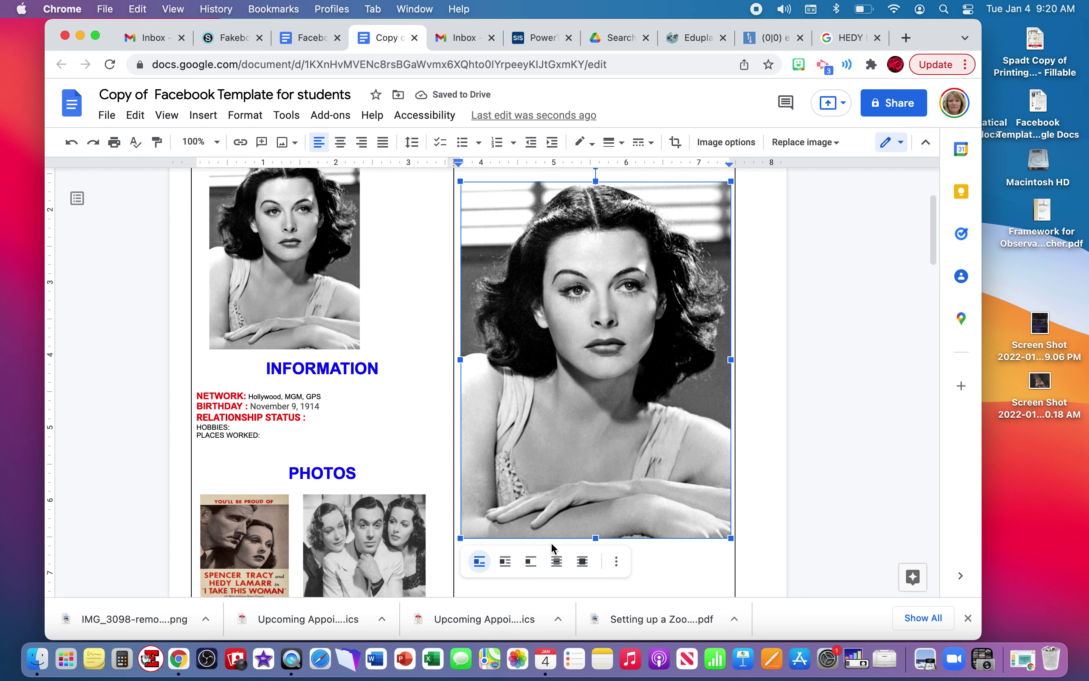
left_click(531, 561)
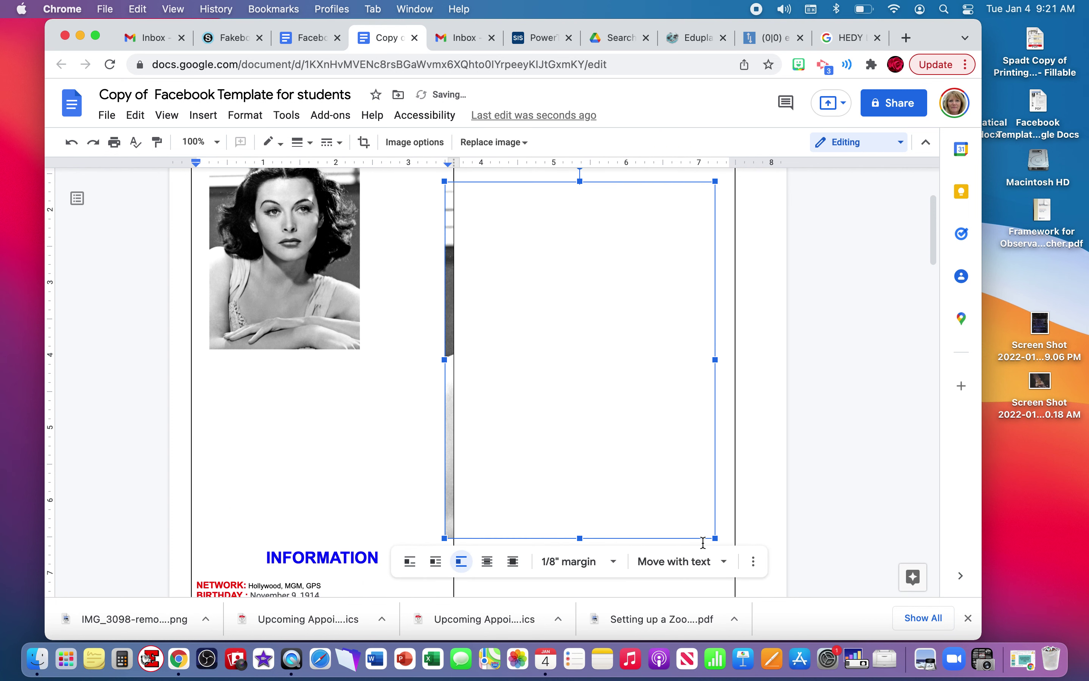
left_click_drag(715, 538, 507, 262)
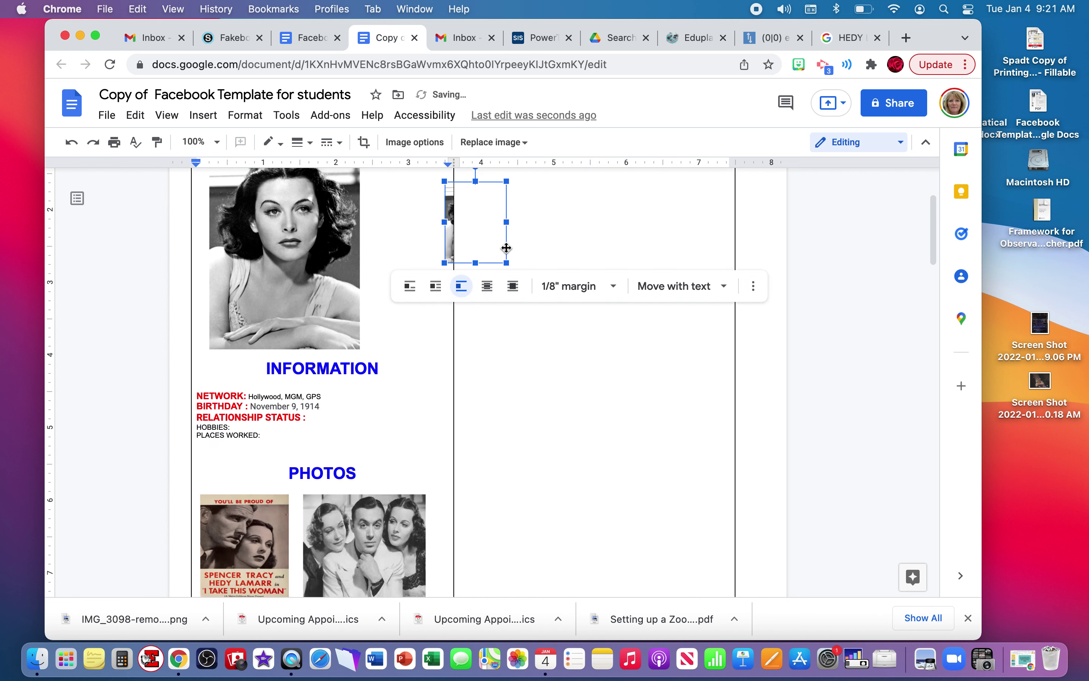
left_click(518, 225)
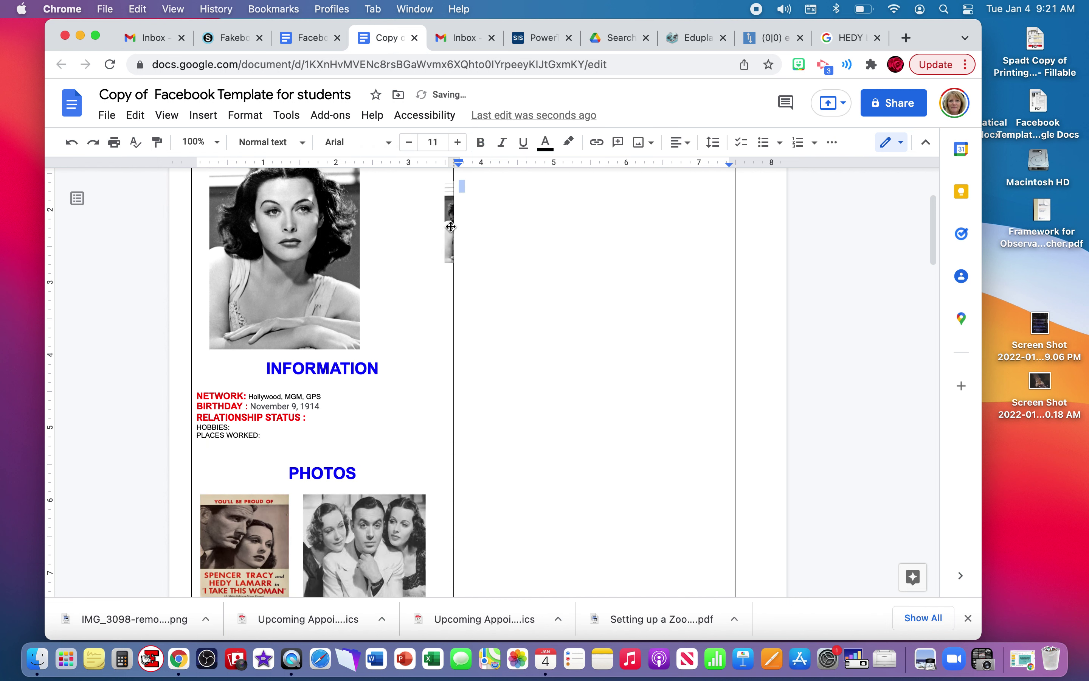
left_click(451, 227)
left_click_drag(450, 226, 474, 220)
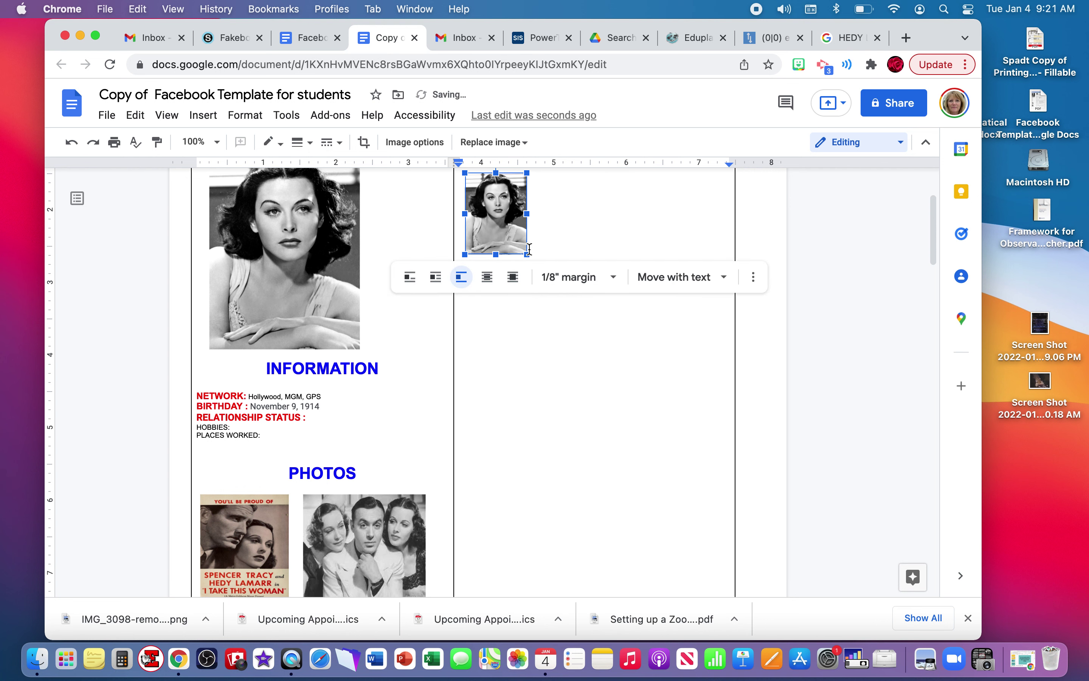
- Reposition the small portrait just inside the upper corner of the wall column, clear of the column border
scroll(540, 250, "up", 3)
left_click_drag(490, 277, 470, 244)
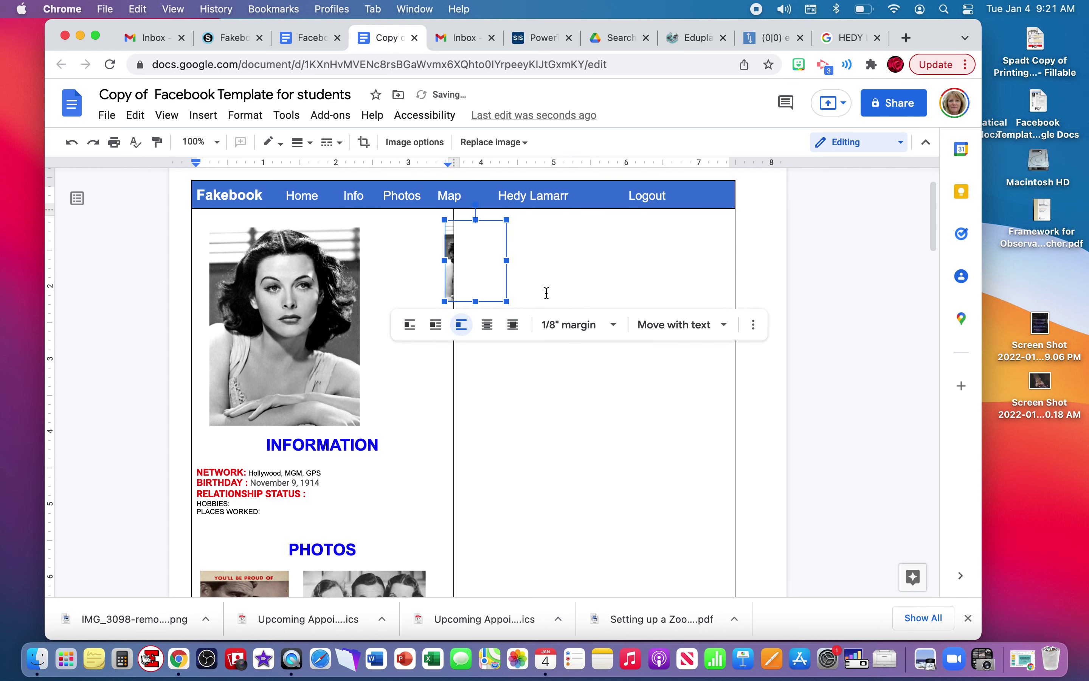
left_click(499, 269)
left_click(452, 265)
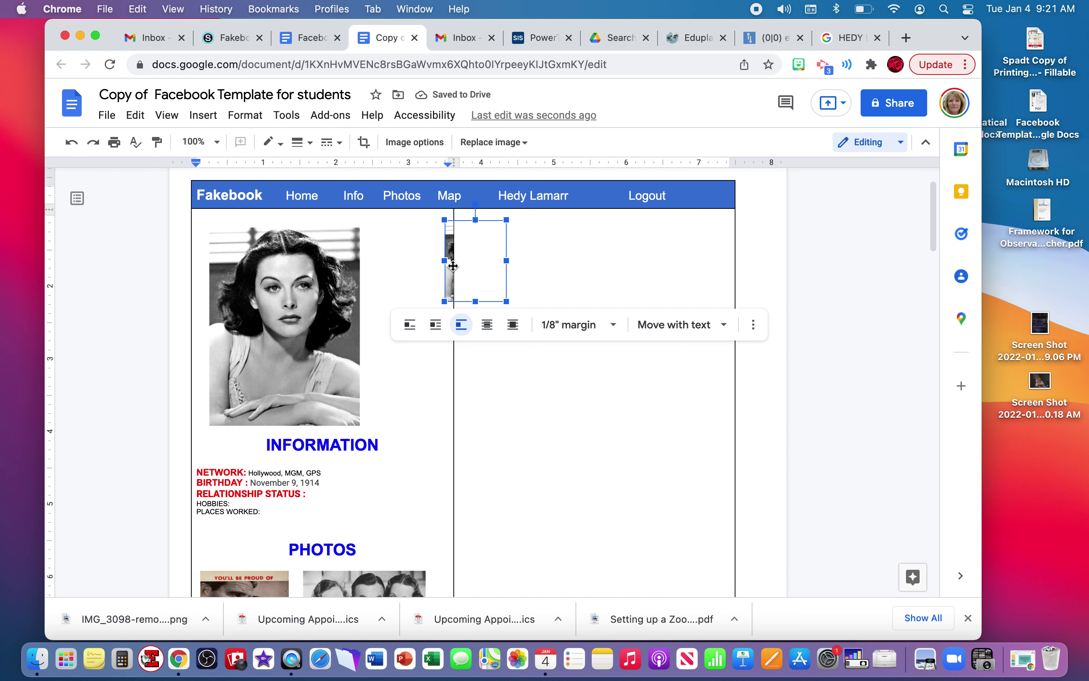
left_click(478, 267)
left_click(449, 267)
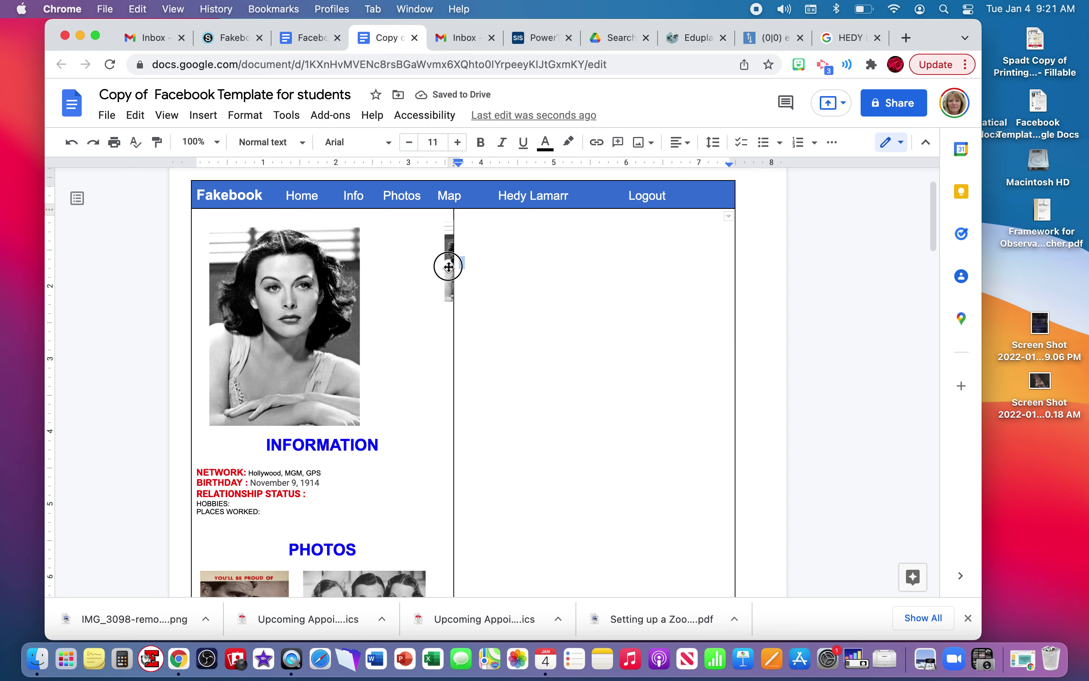
left_click(489, 263)
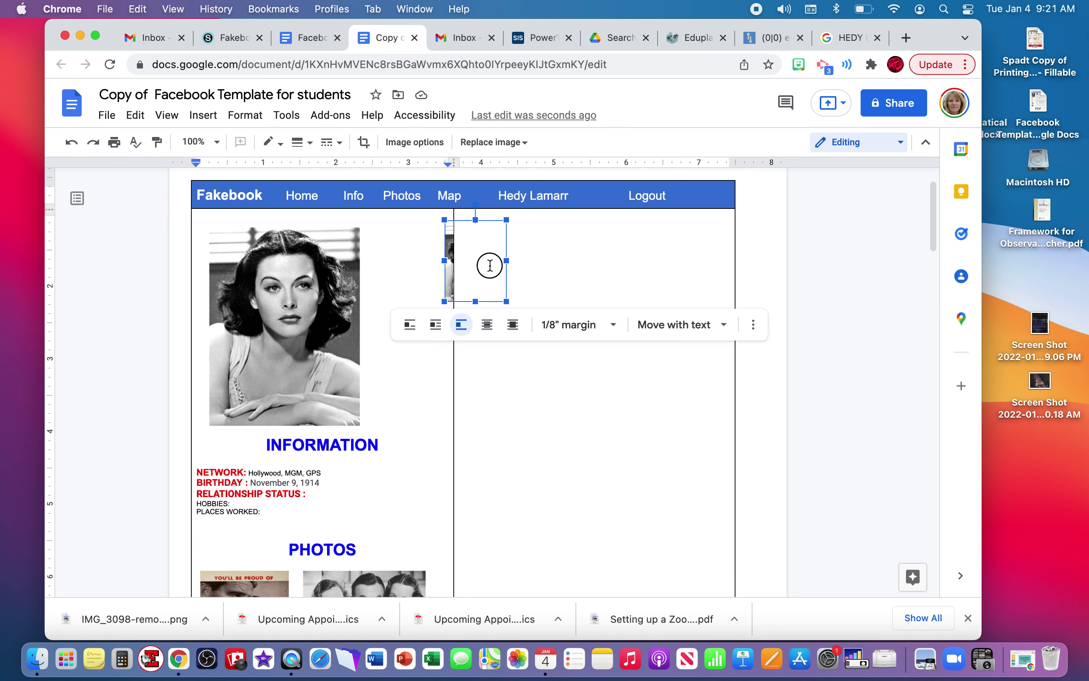
left_click(449, 269)
left_click_drag(449, 273, 479, 271)
- Write the post "HEDY LAMARR Going to my movie premiere tonight! So excited!" below the small portrait in the wall column
left_click(549, 270)
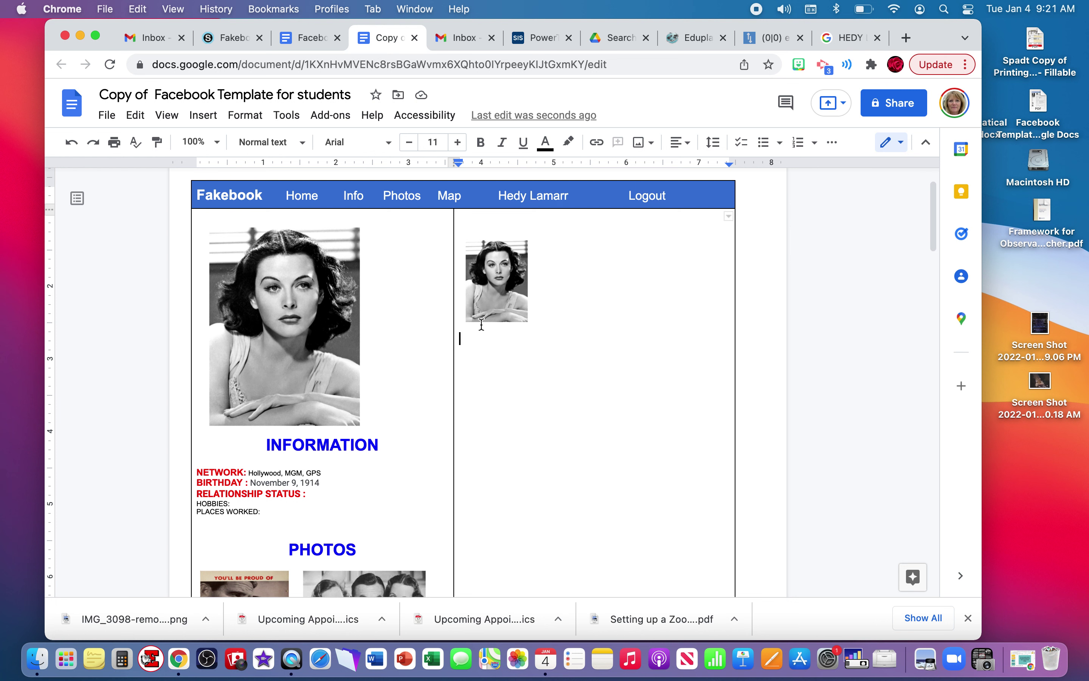
type("HEDY LAMARR")
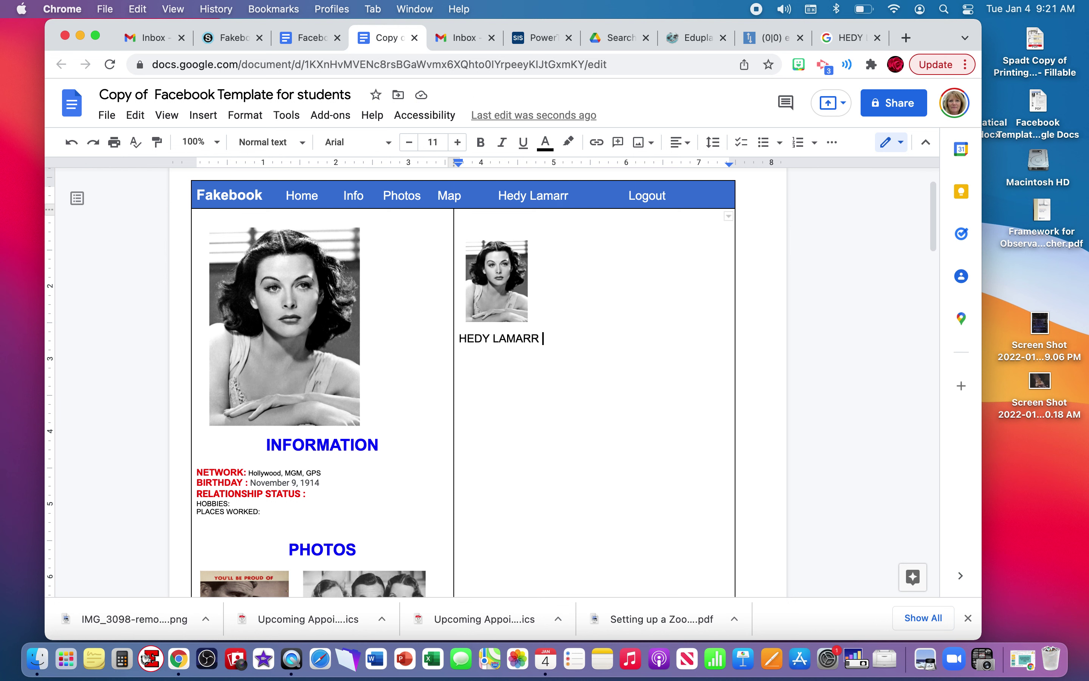
type("Going to my movie premiere")
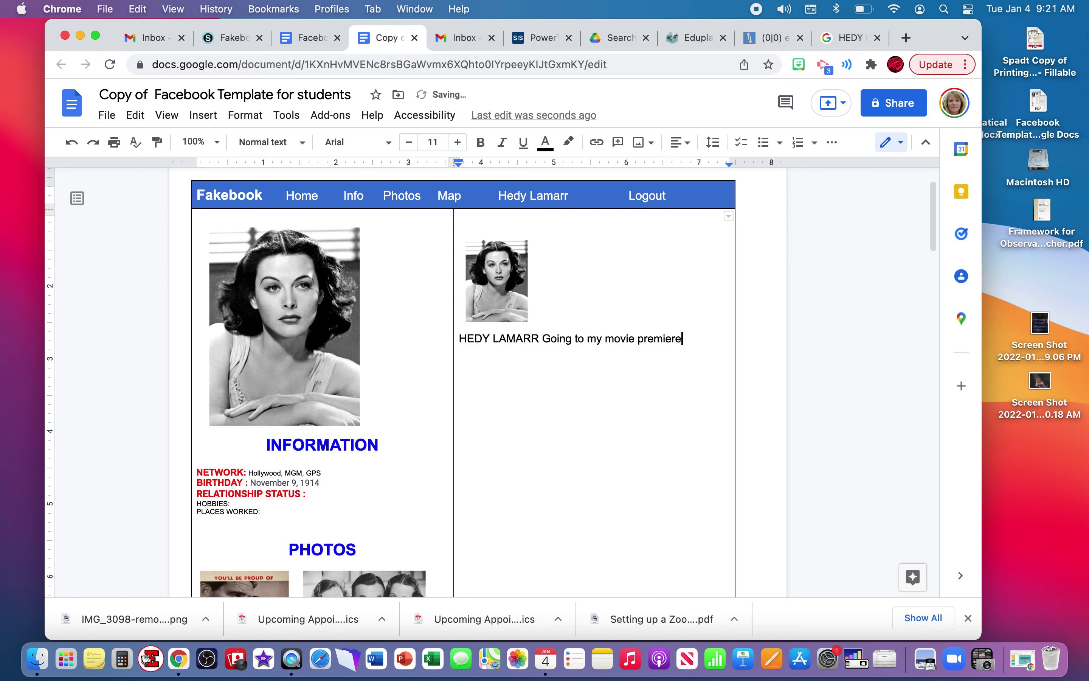
type(" tonight! So excited!")
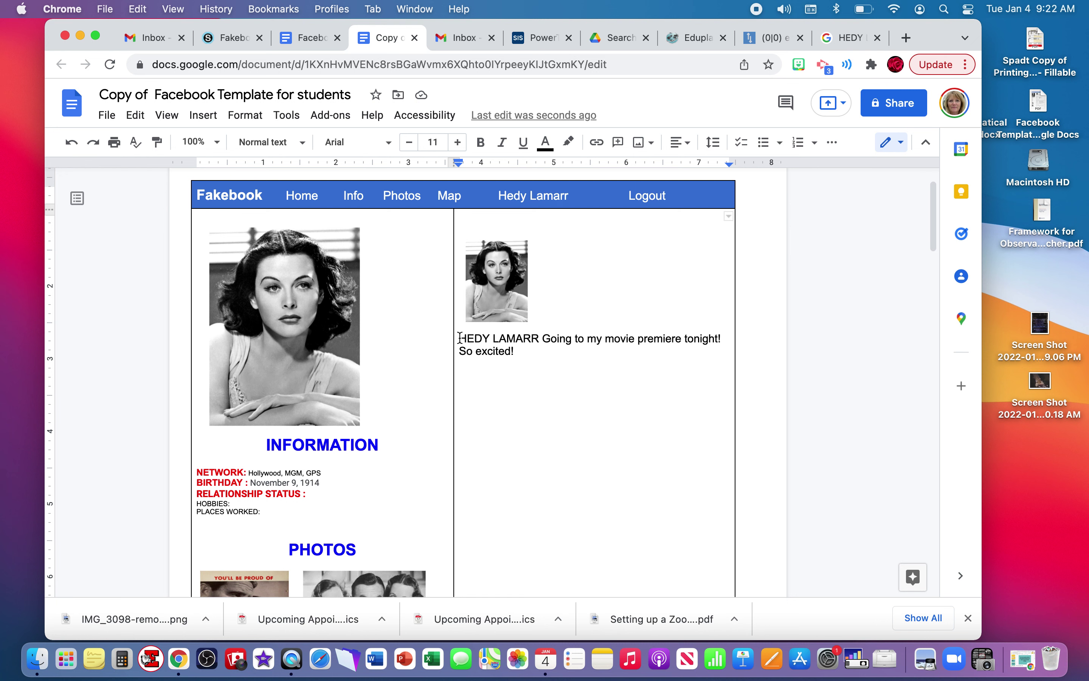
- Insert a horizontal line on a new line below the movie premiere post
key("Return")
left_click(205, 115)
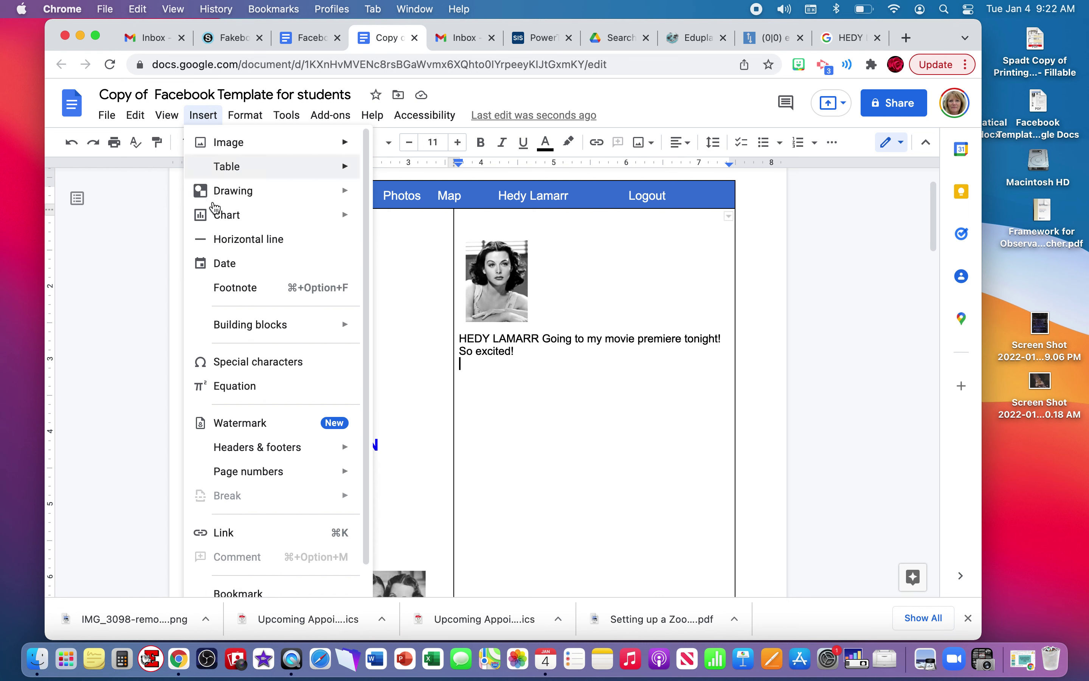
left_click(223, 241)
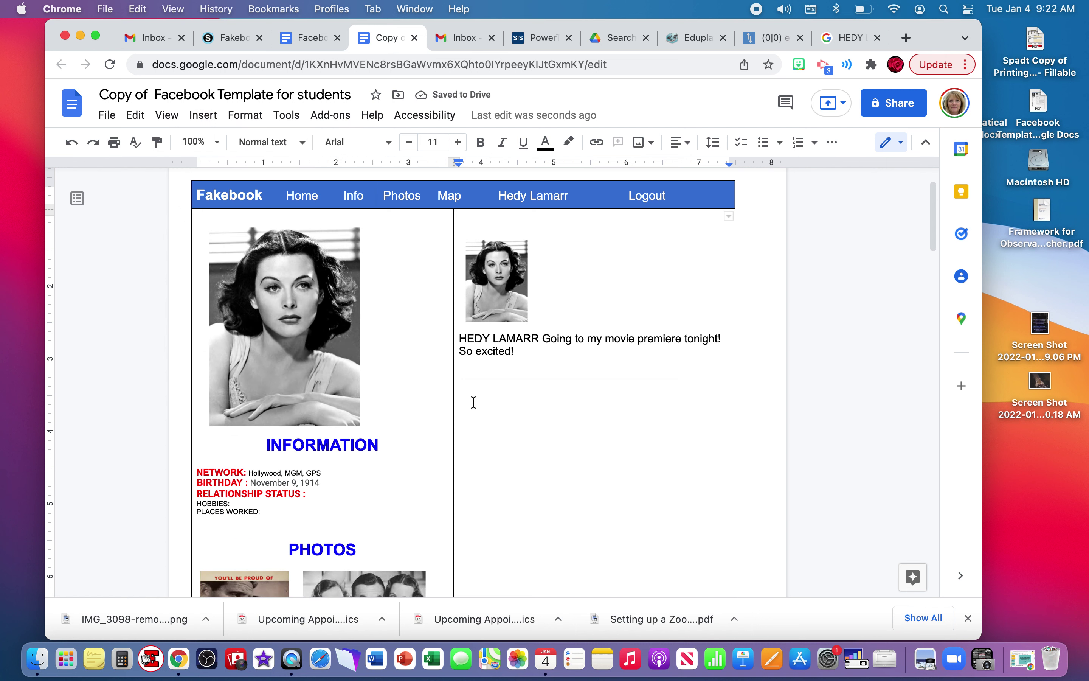
- Add the heading "BASIC INFORMATION" below the horizontal line, formatted blue, bold, 13 pt and centered
scroll(473, 402, "down", 3)
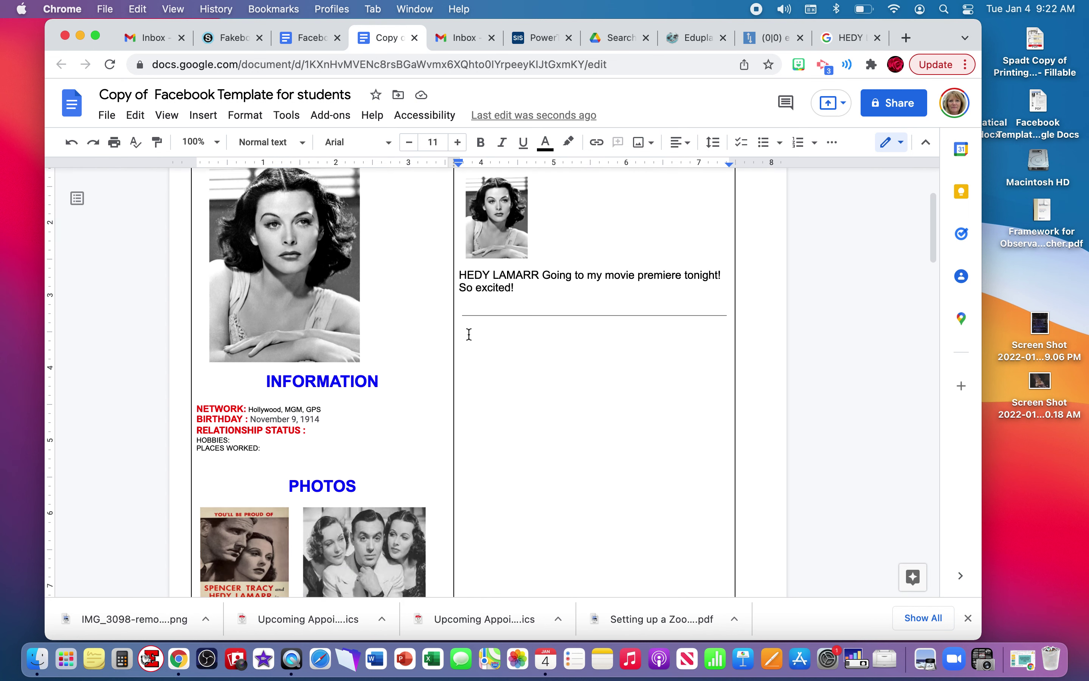
key("Delete")
type("BASIC INFORMATION")
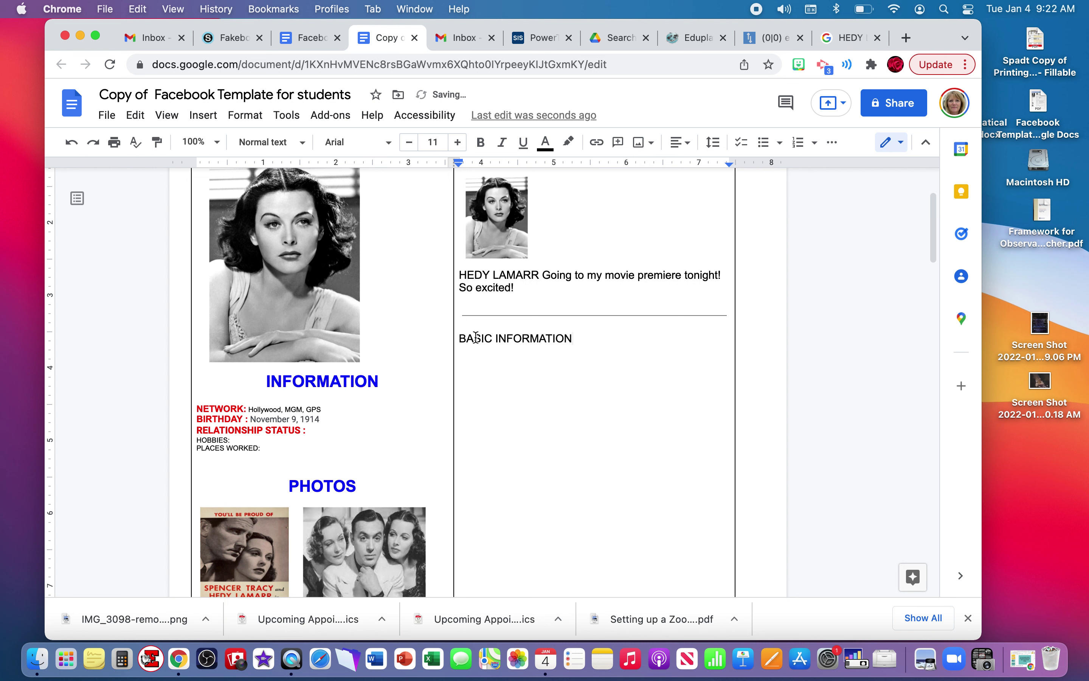
triple_click(462, 336)
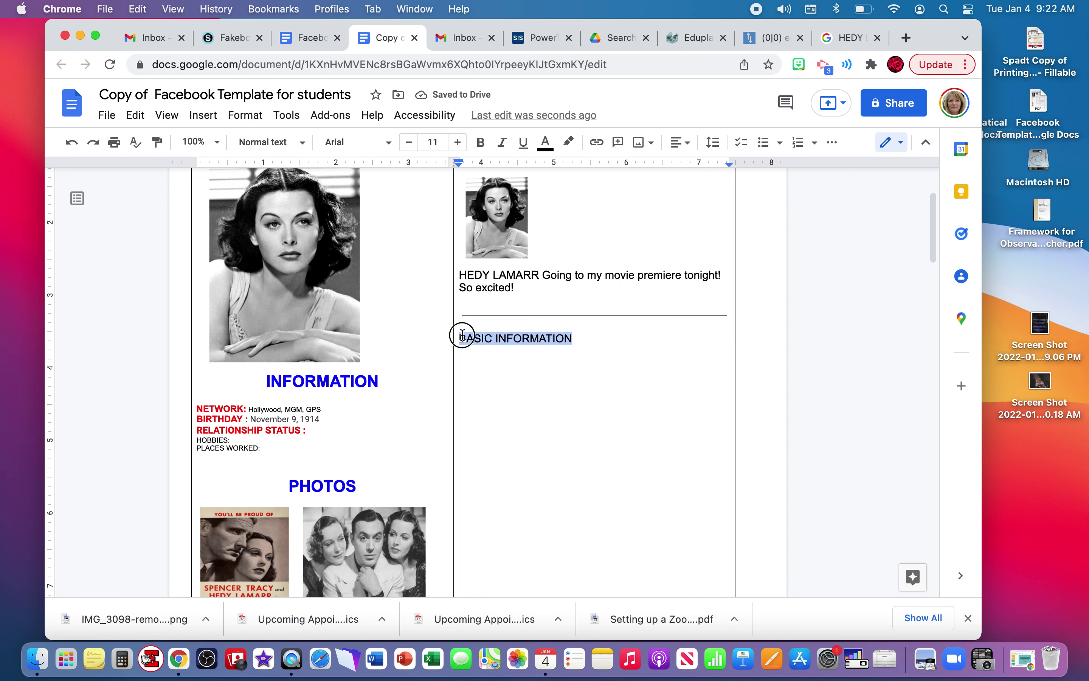
left_click(545, 143)
left_click(672, 233)
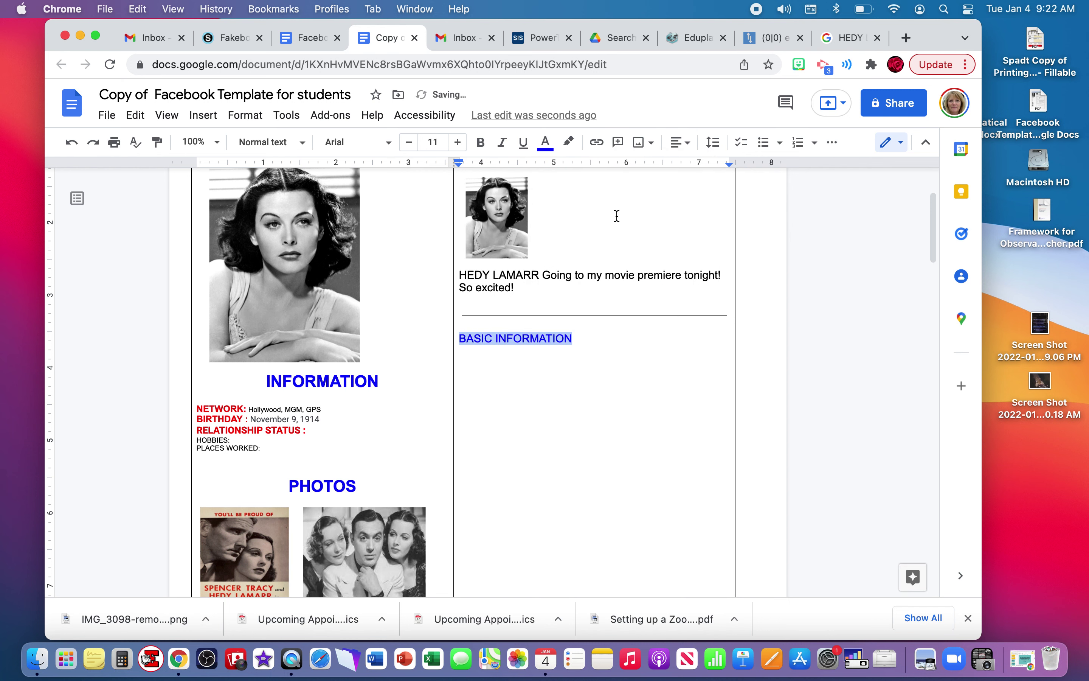
left_click(481, 143)
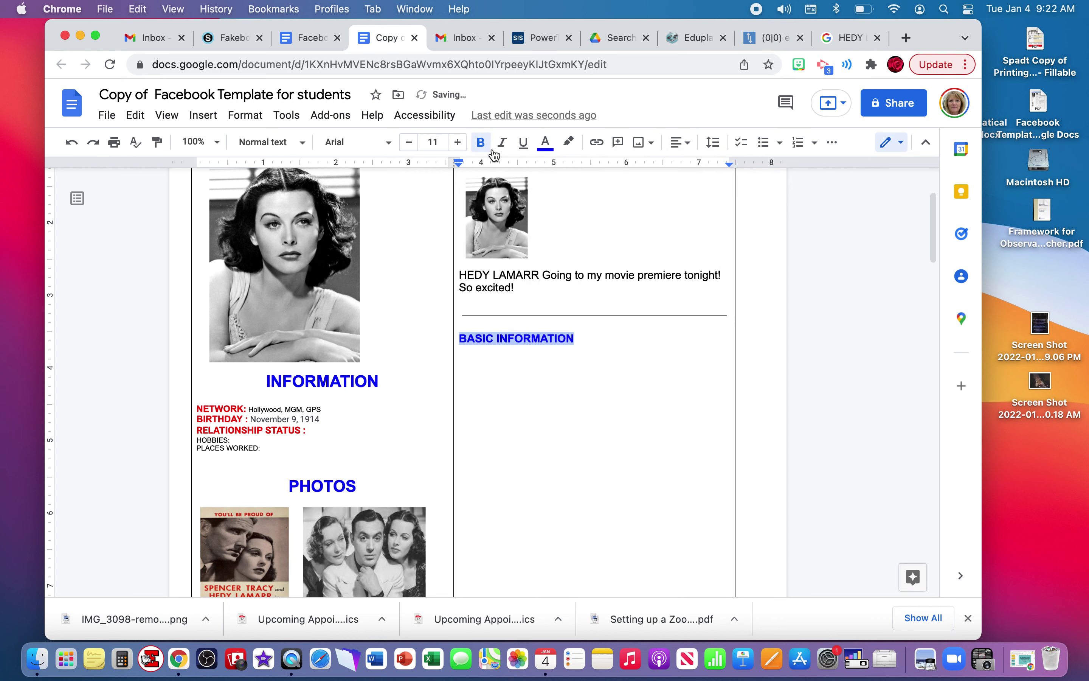
left_click(457, 142)
left_click(456, 143)
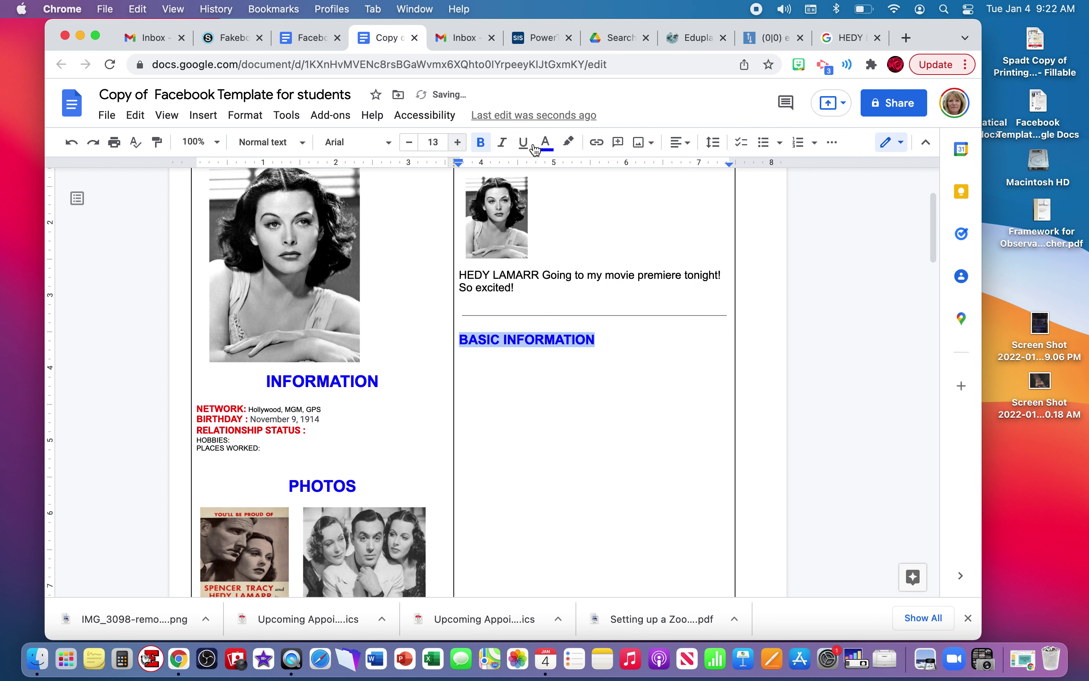
left_click(689, 143)
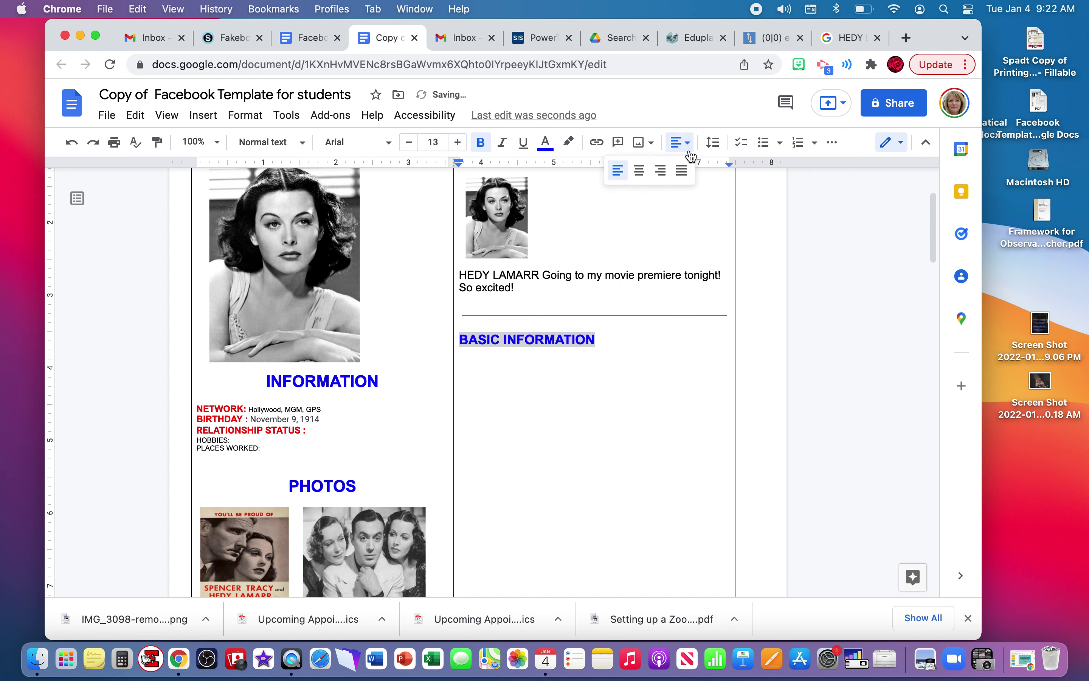
left_click(640, 171)
- Start a left-aligned line with black text directly under the BASIC INFORMATION heading
left_click(647, 353)
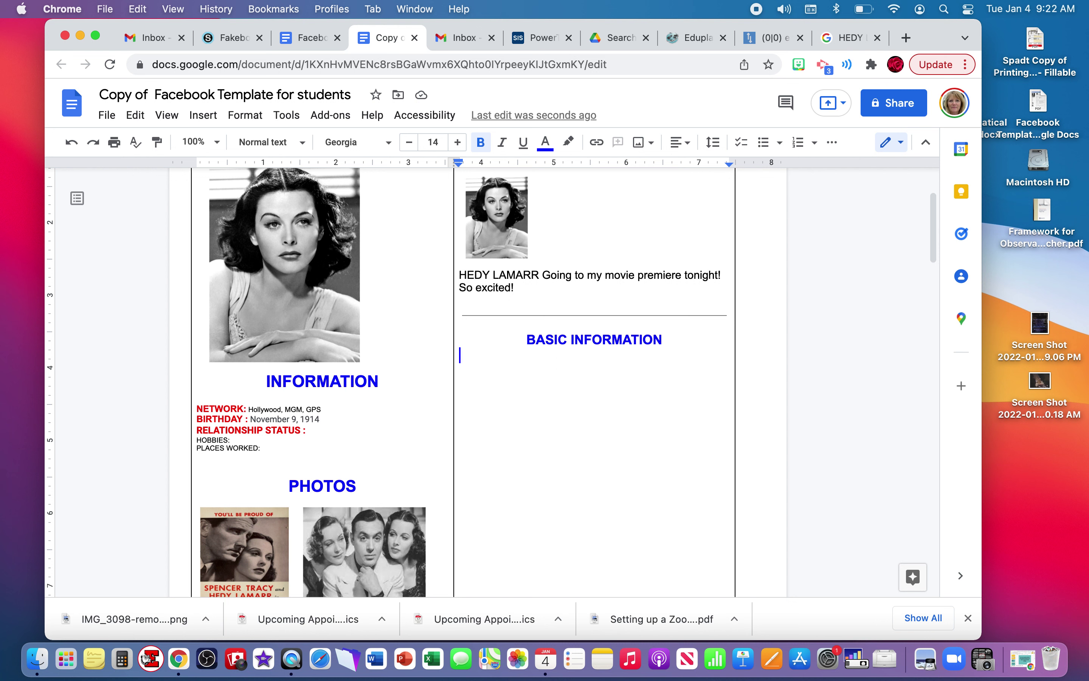
type("W")
key("BackSpace")
key("BackSpace")
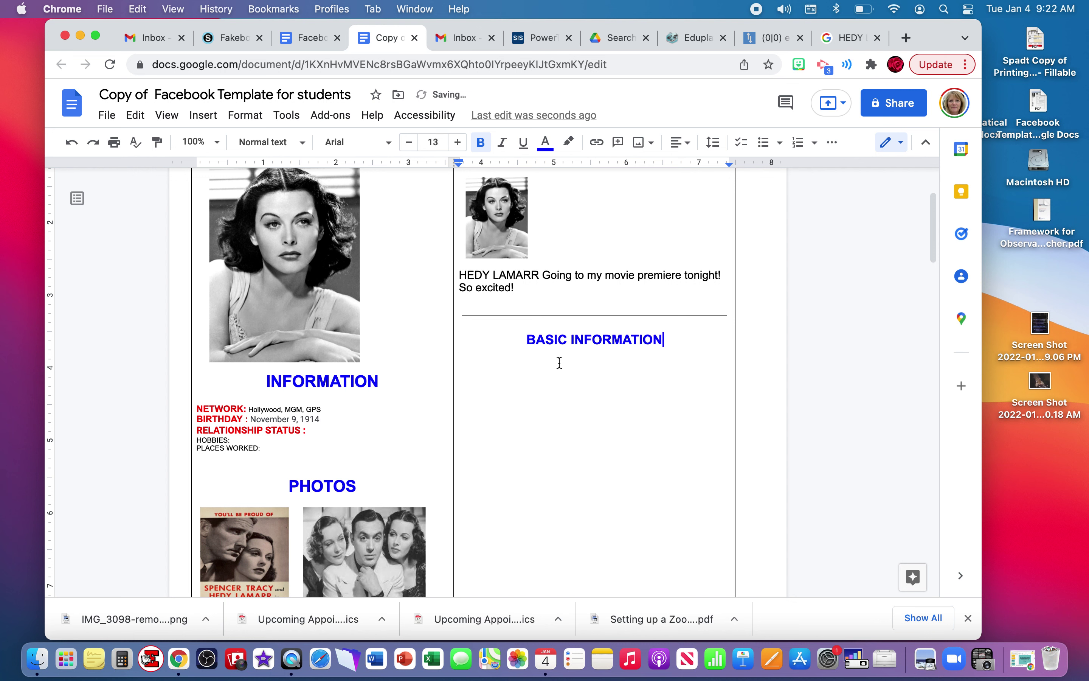
key("Return")
left_click(691, 140)
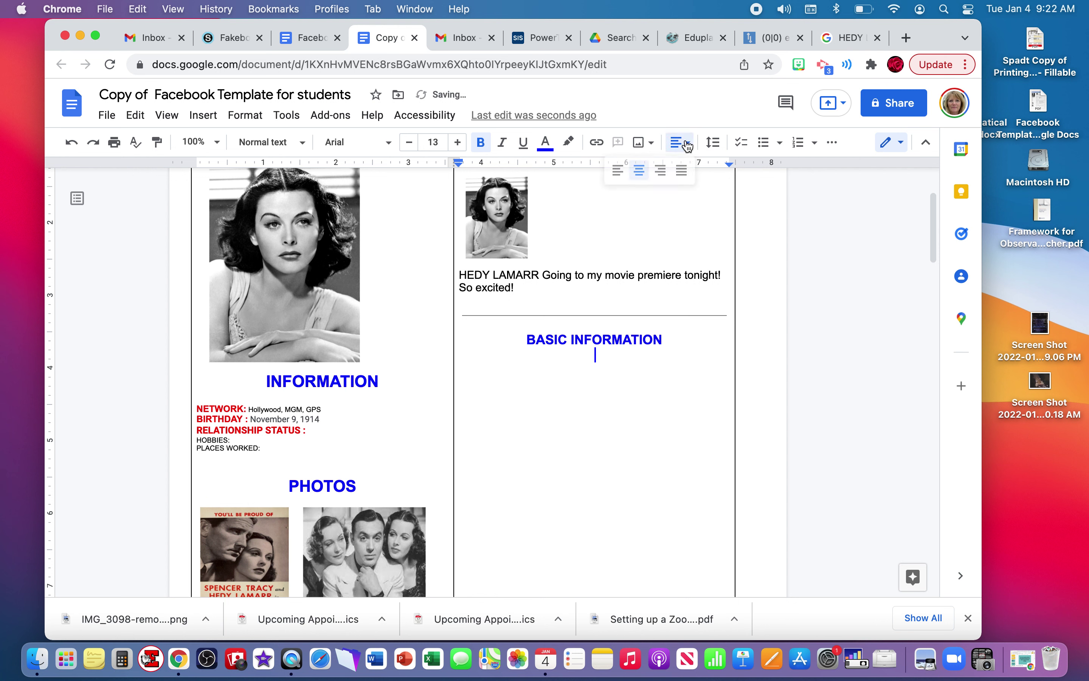
left_click(619, 170)
left_click(556, 152)
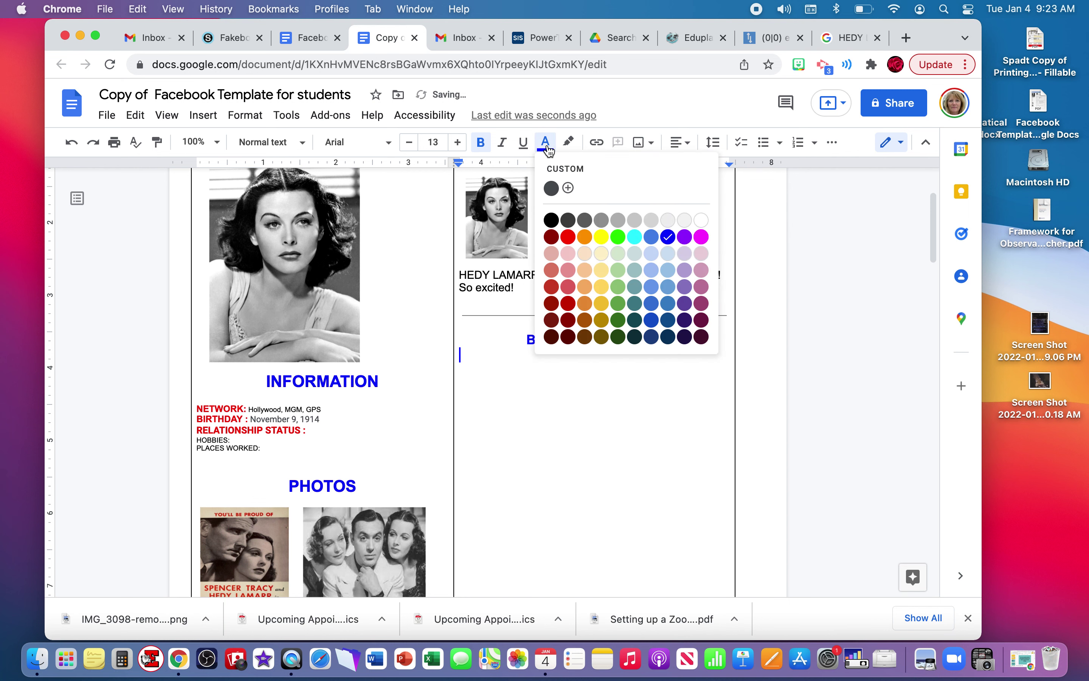
left_click(553, 217)
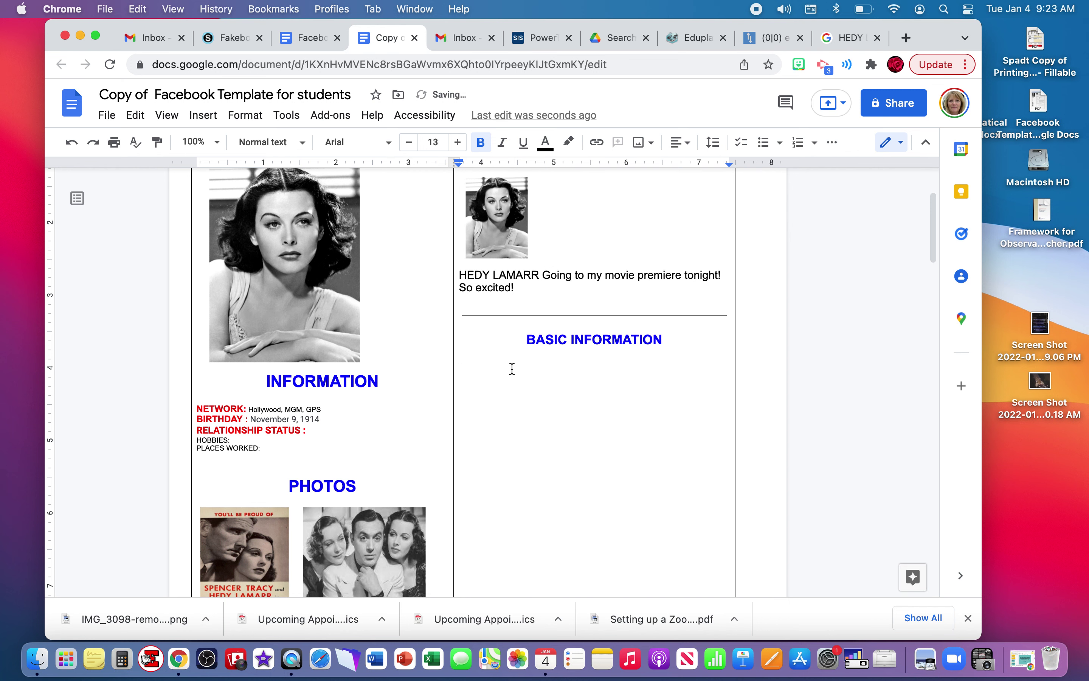
- Enter the labels "Work:", "Gender:", "Places Lived:" and "Hometown:" on separate lines under BASIC INFORMATION
type("Work:")
key("Return")
type("Gender:")
key("Return")
type("Place")
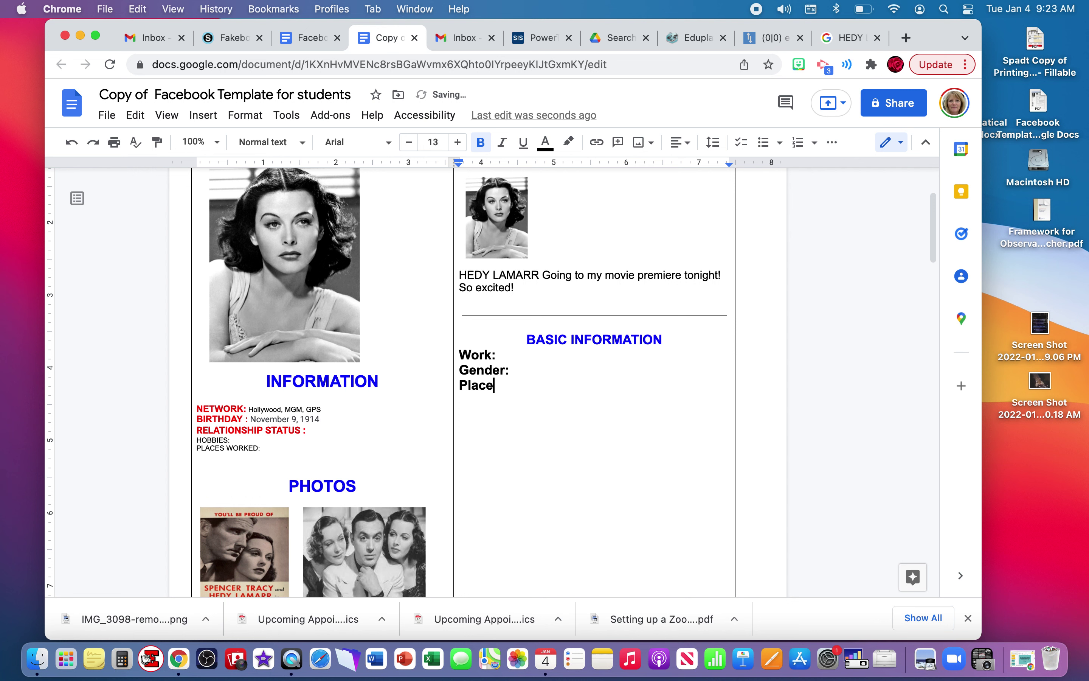
type("s Lived:")
key("Return")
type("Hometown:")
- Continue the basic information list with the labels "Relationship Status:", "Life Events:" and "Network:" on separate lines
key("Return")
type("Relation")
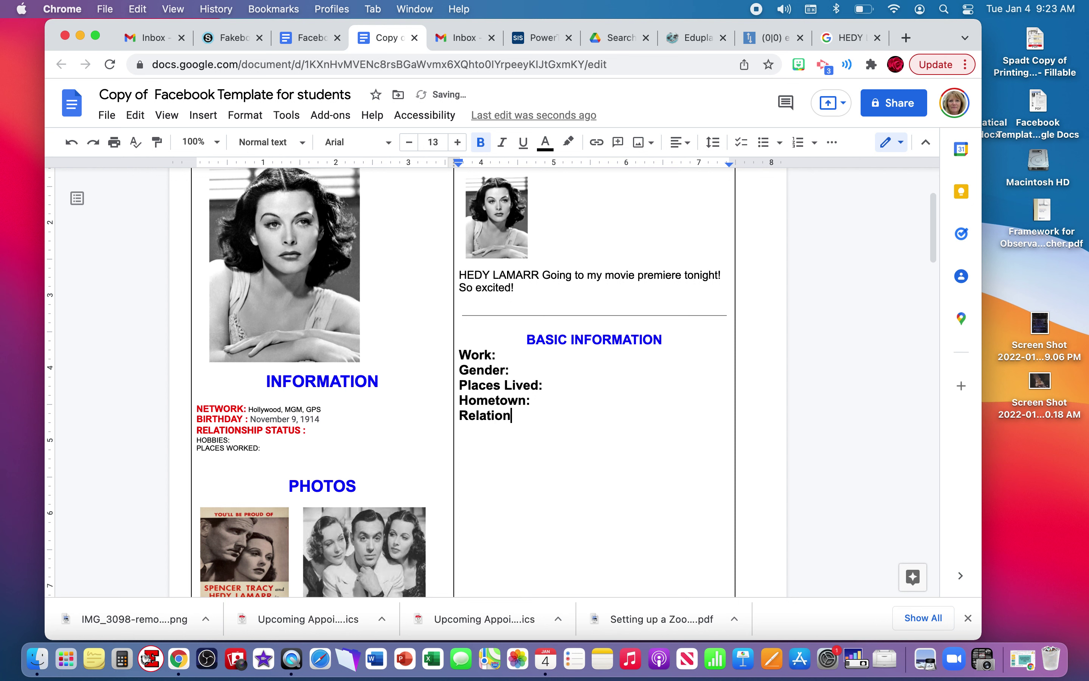
type("ship Status")
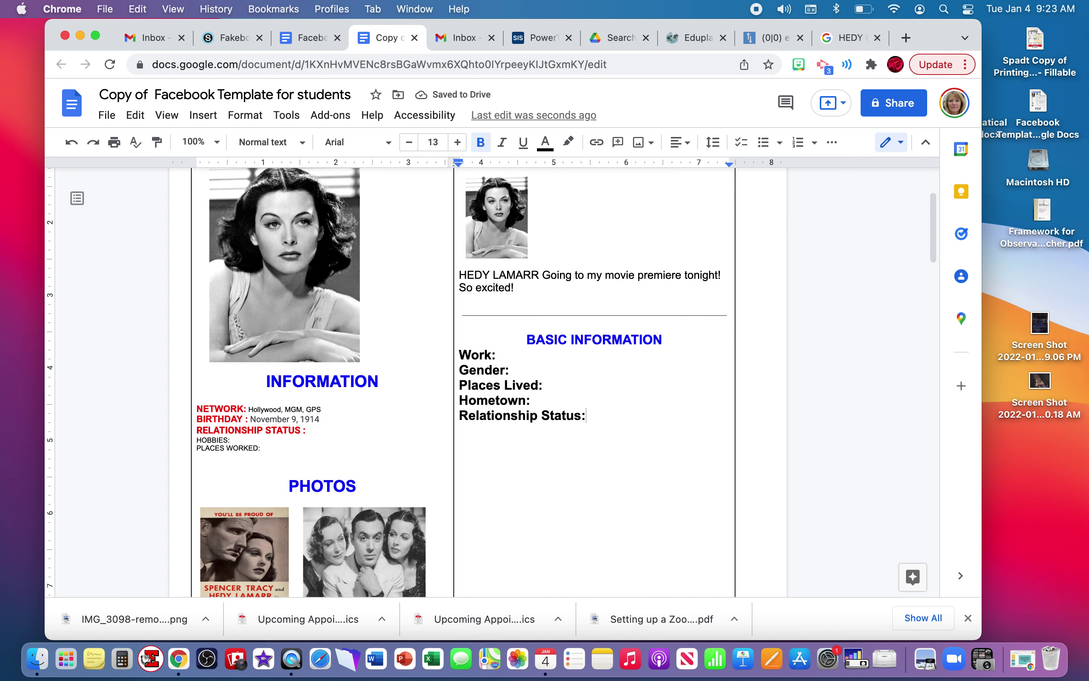
type(":")
key("Return")
type("Life Events")
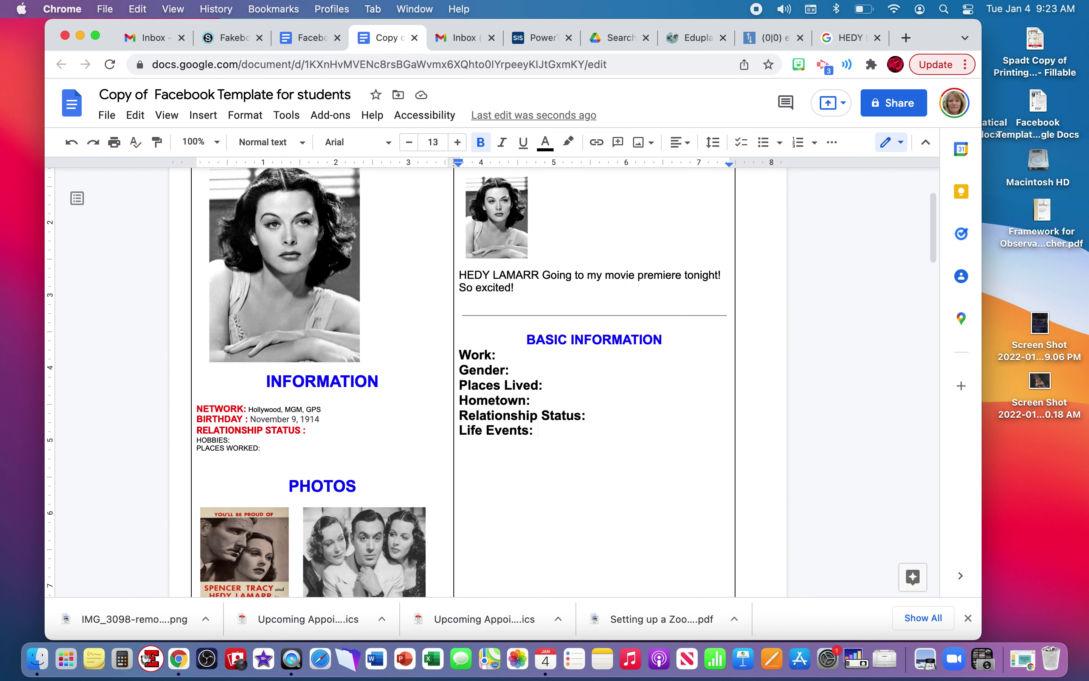
key("Return")
type("Network:")
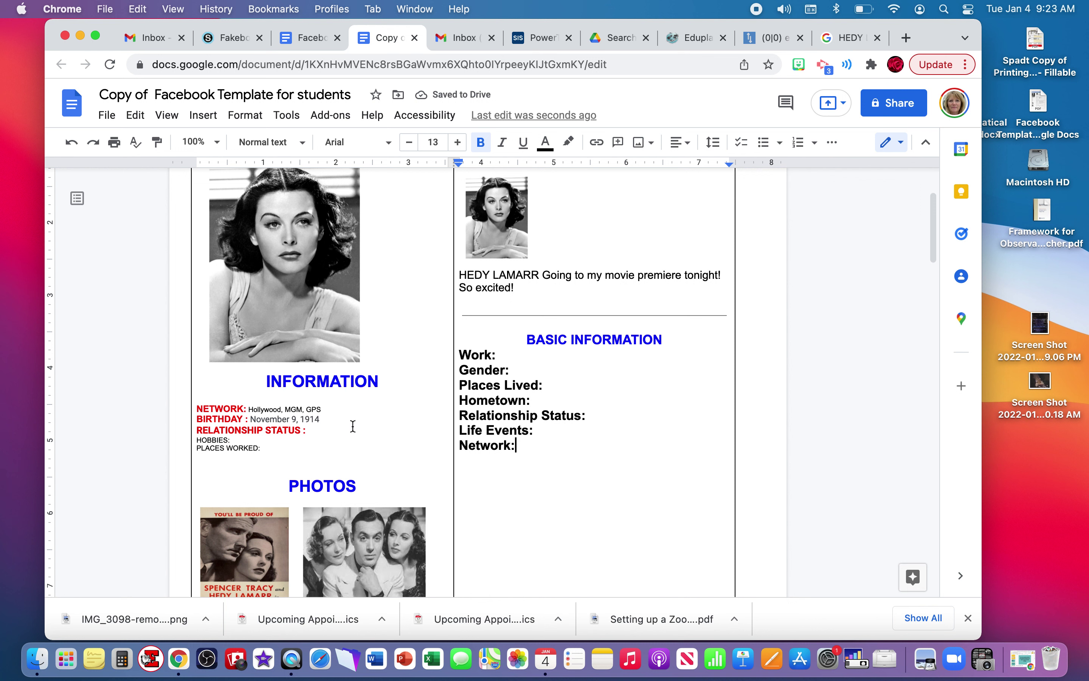
- Add the heading text "PERSONAL INFORMATION" below the Network label, leaving blank space between them
key("Return")
key("Return")
type("PERSONA")
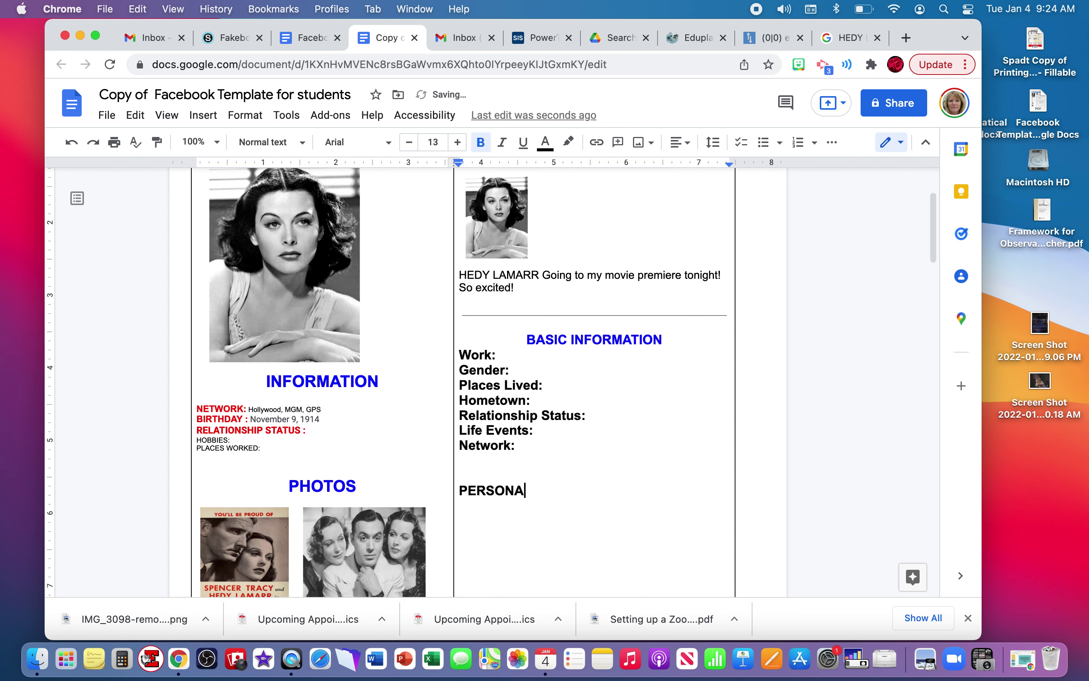
type("L INFORMATION")
- Format the PERSONAL INFORMATION heading as blue, centered, bold 14 pt text
left_click_drag(630, 487, 456, 488)
left_click(546, 143)
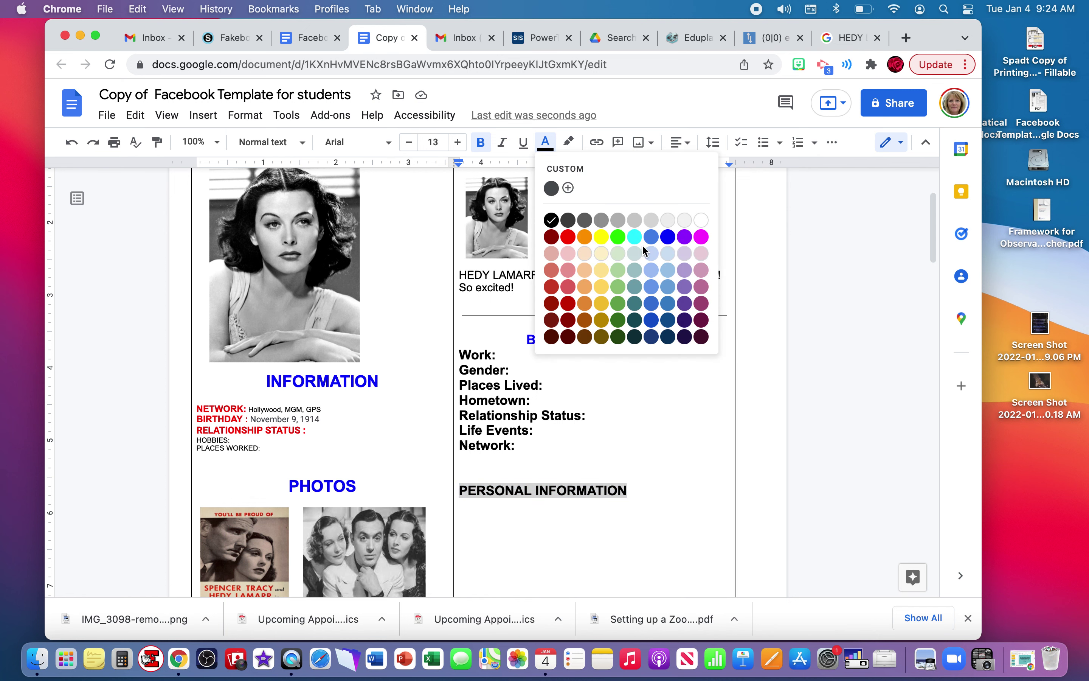
left_click(672, 233)
left_click(681, 142)
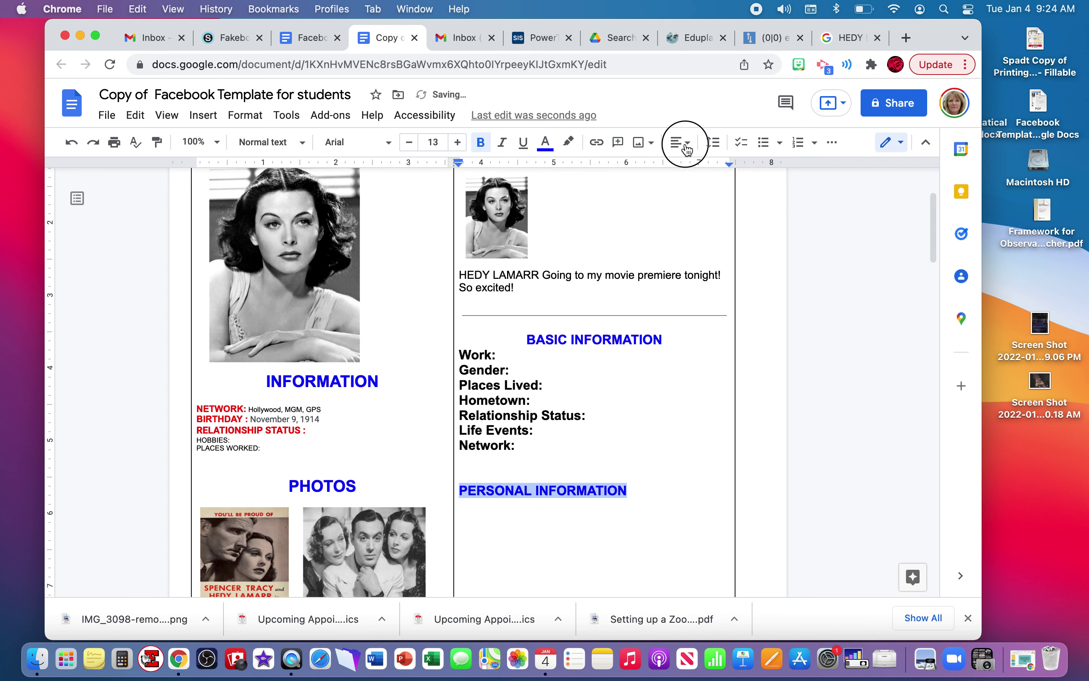
left_click(642, 174)
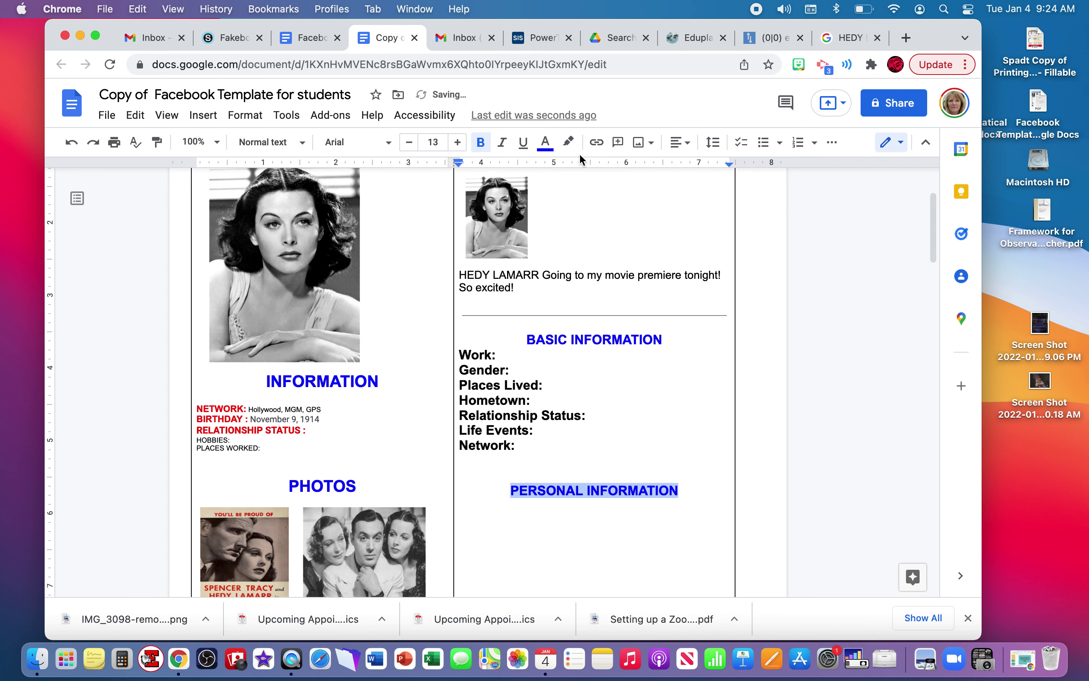
left_click(481, 143)
left_click(481, 142)
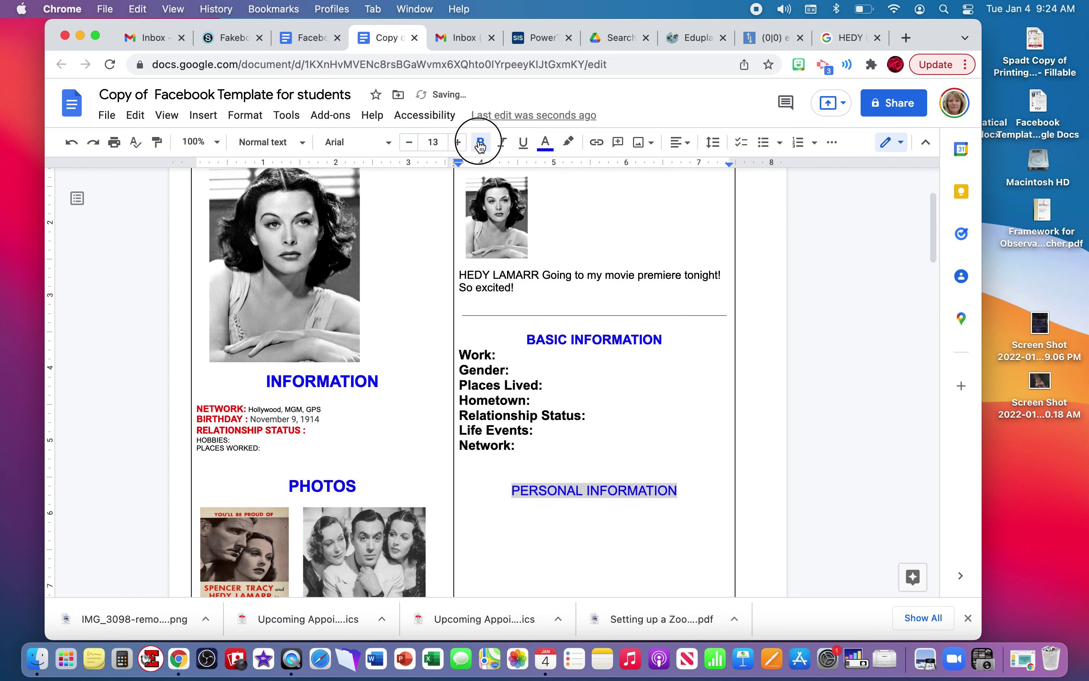
left_click(458, 143)
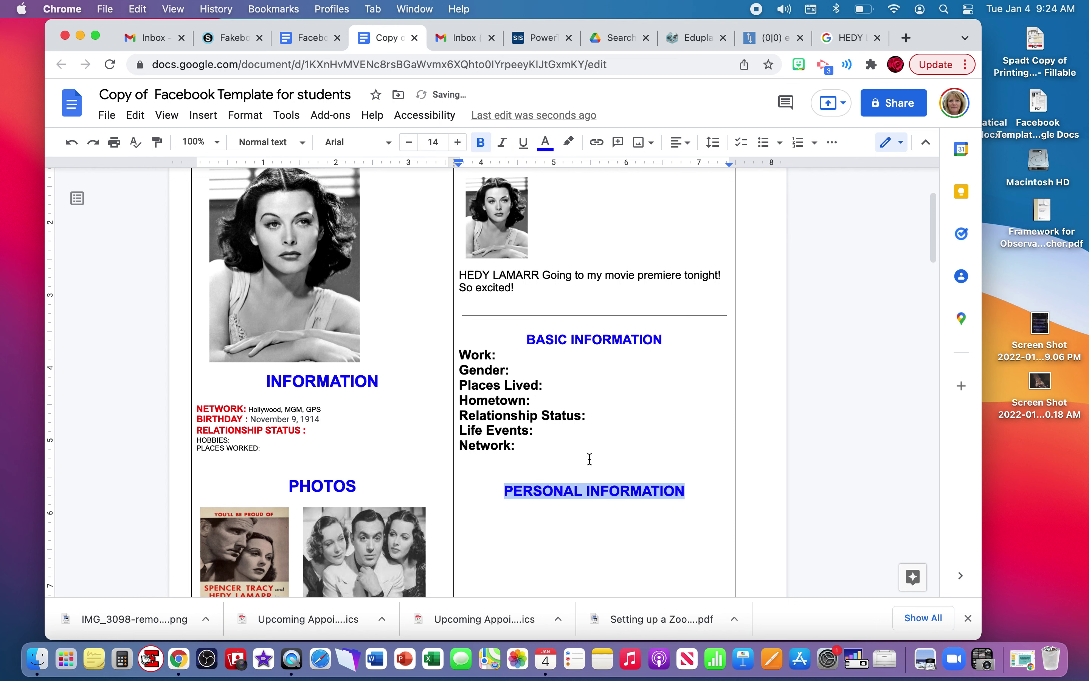
- Enter the labels "Activites:", "Interests:" and "Favorite Music:" on separate lines under PERSONAL INFORMATION
left_click(606, 507)
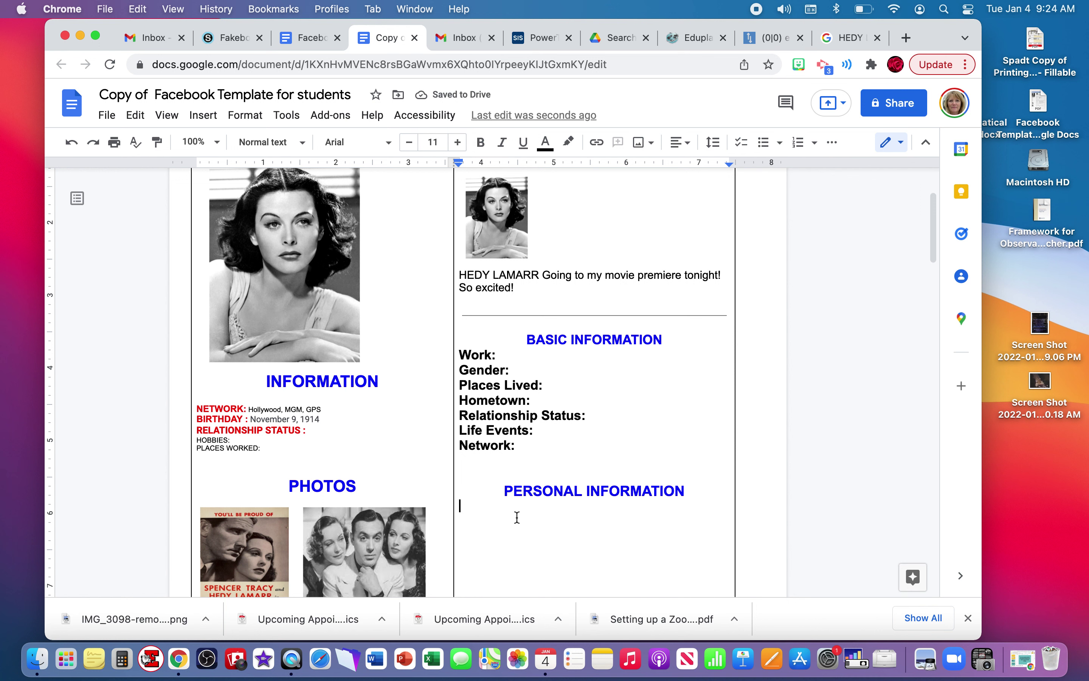
type("AC")
key("BackSpace")
key("Return")
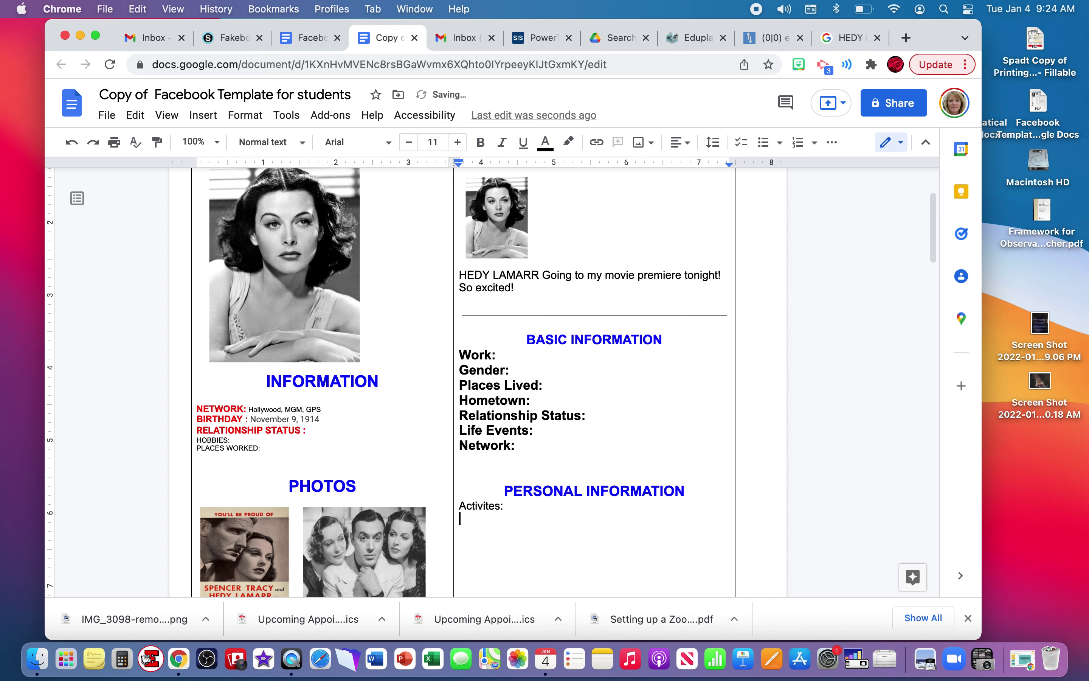
type("Interests:")
key("Return")
type("Favorite Mus")
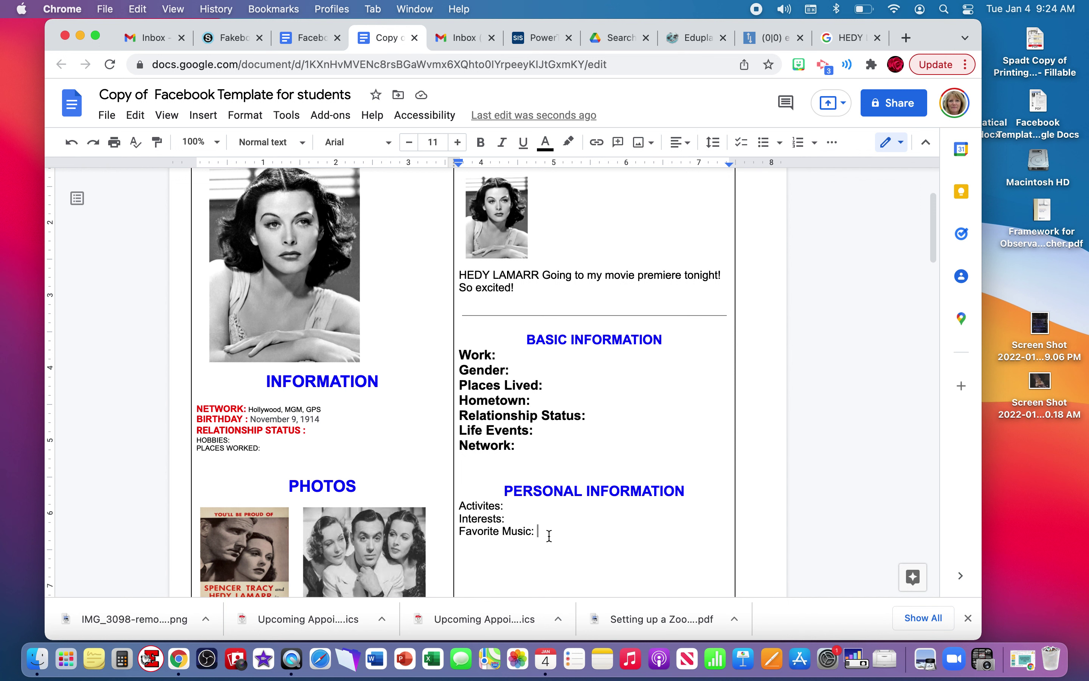
- Continue the personal information list with "Favorite Movies:", "Favorite TV Shows:" and "Favorite Books:" on separate lines, correcting any misspelled "Favorite"
key("Return")
type("Favorite Movies:")
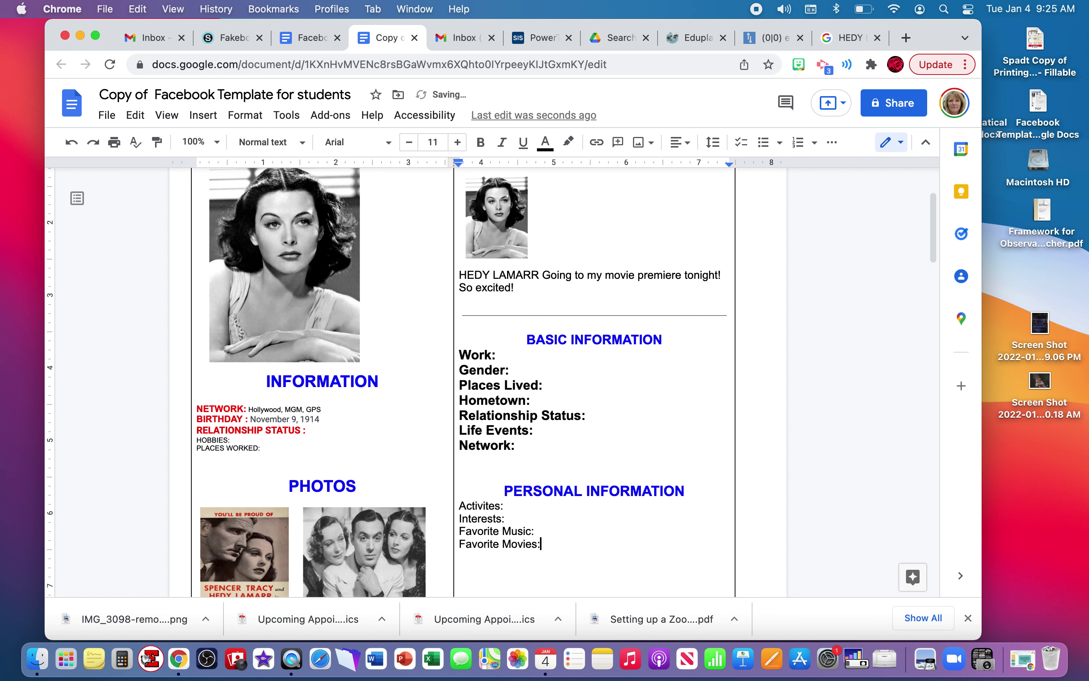
key("Return")
type("Favorite TV Shows")
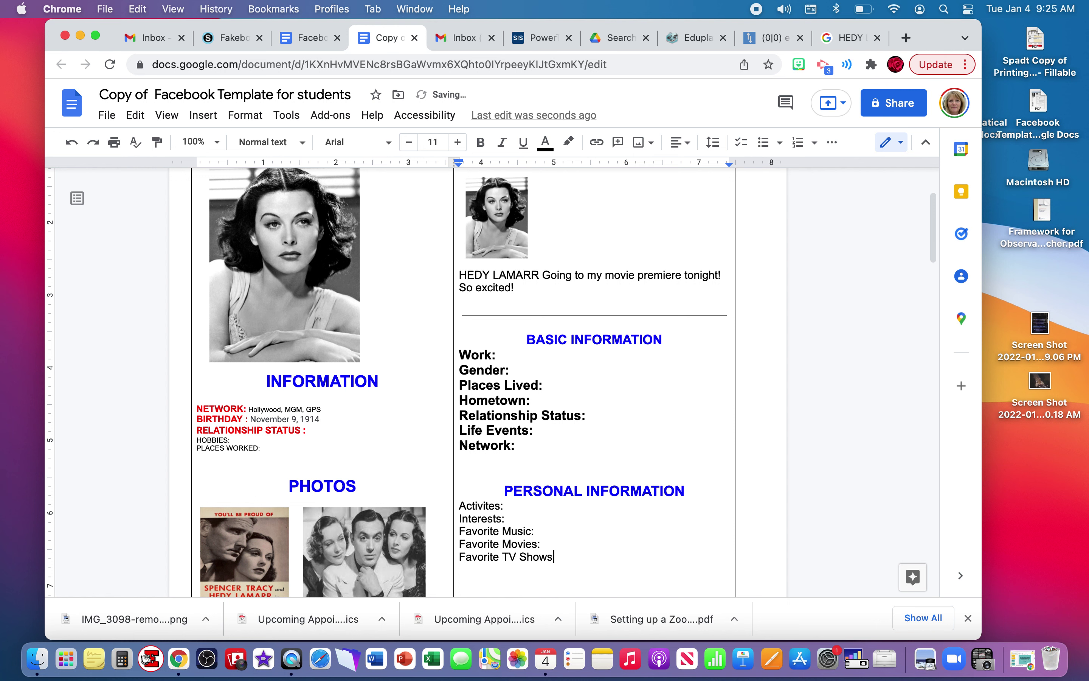
type(":")
key("Return")
type("Fabvorite Books")
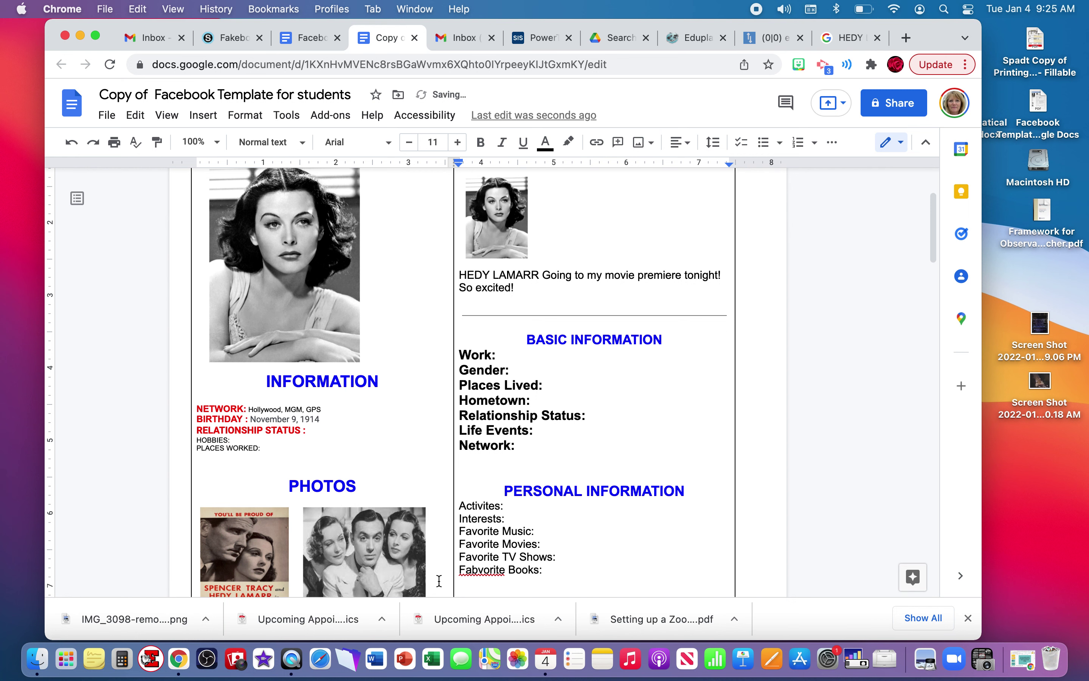
right_click(483, 571)
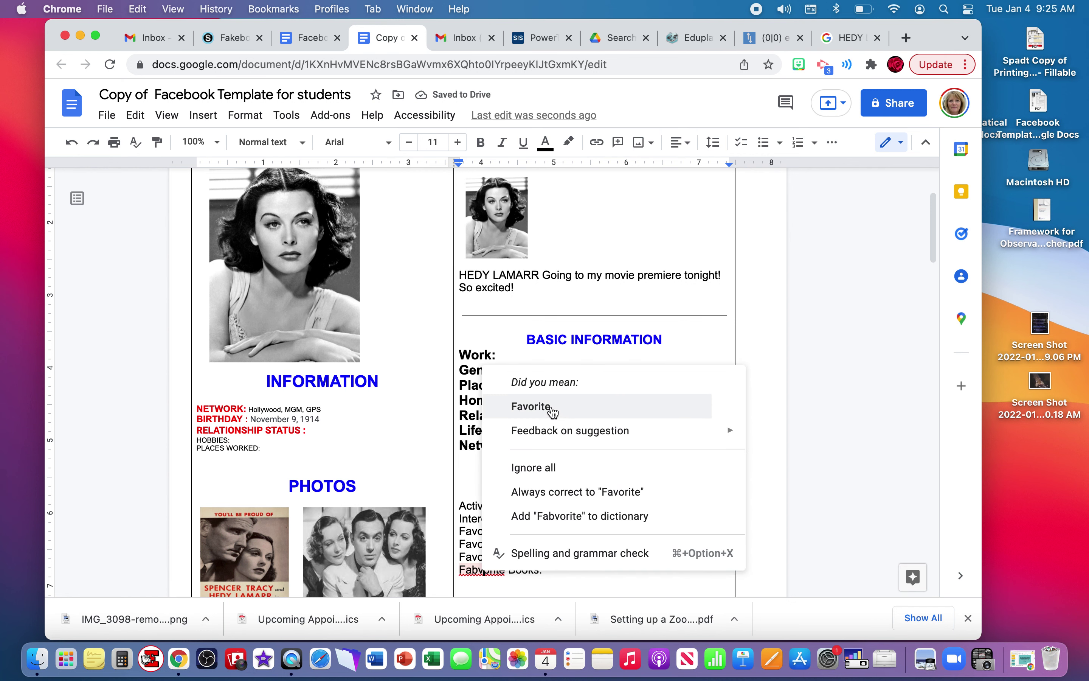
left_click(552, 413)
- Add the heading text "CONTACT INFORMATION" below the Favorite Books label, leaving blank space between them
scroll(523, 577, "down", 2)
left_click(553, 524)
key("Return")
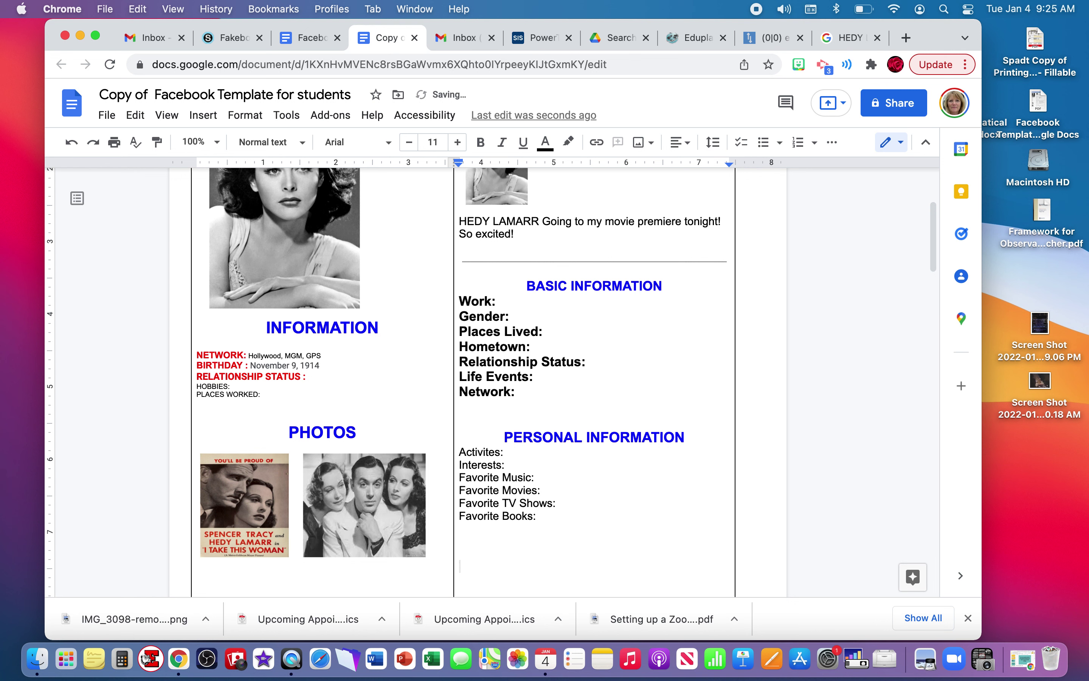
type("CONTACT INFORMATION")
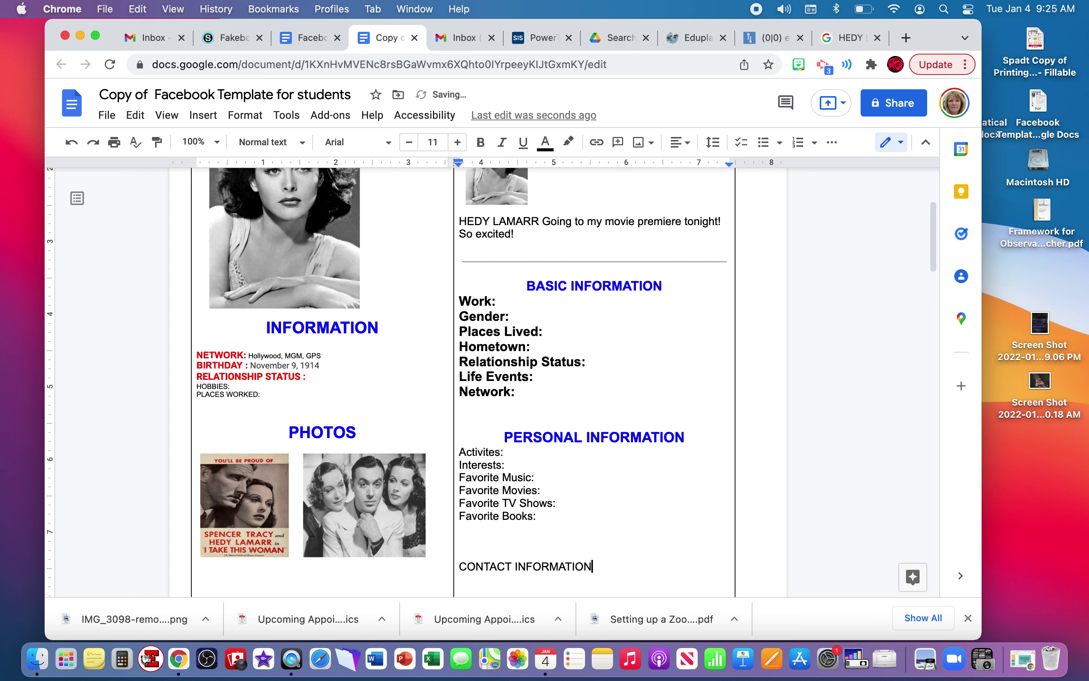
- Format the CONTACT INFORMATION heading as blue, bold, centered 13 pt text
left_click_drag(591, 567, 458, 567)
left_click(546, 142)
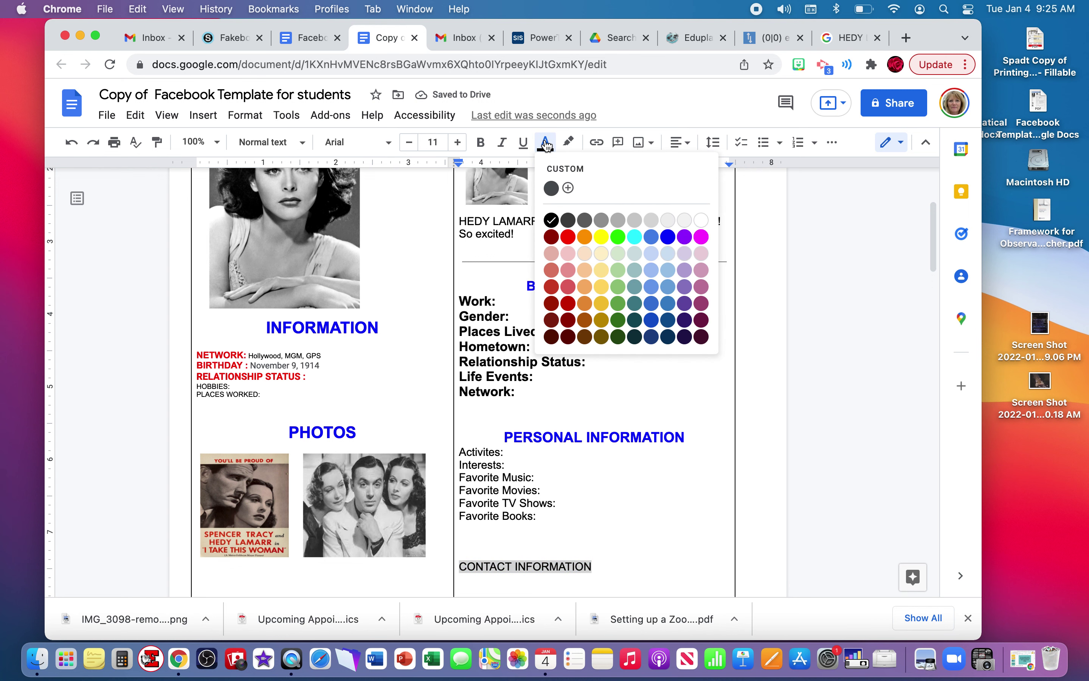
left_click(669, 237)
left_click(480, 142)
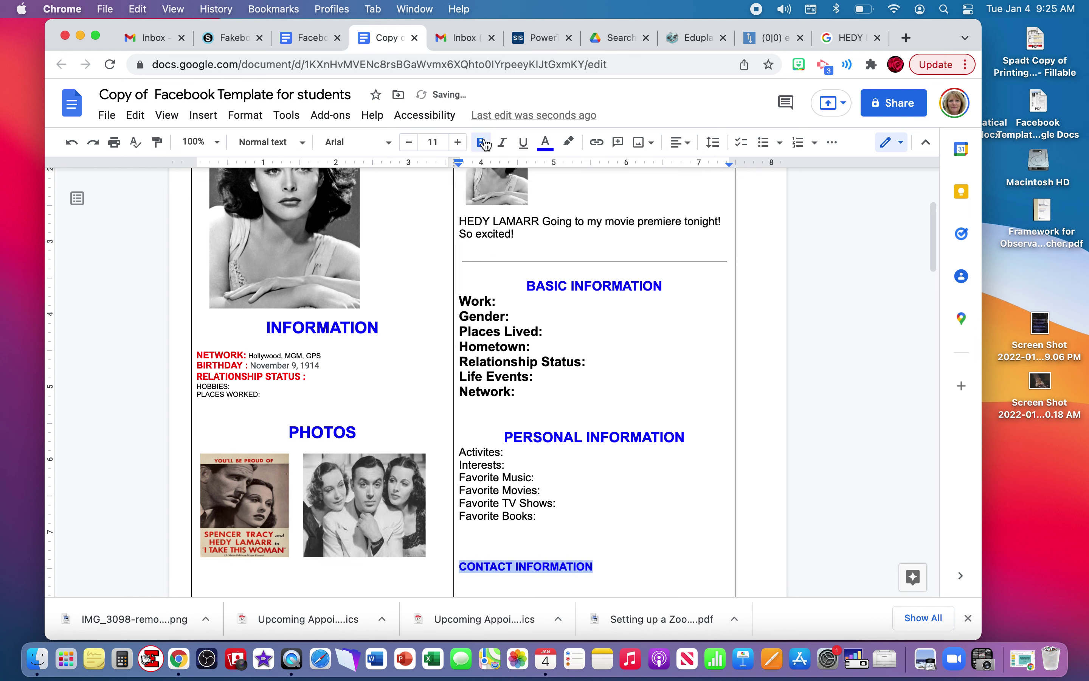
left_click(684, 143)
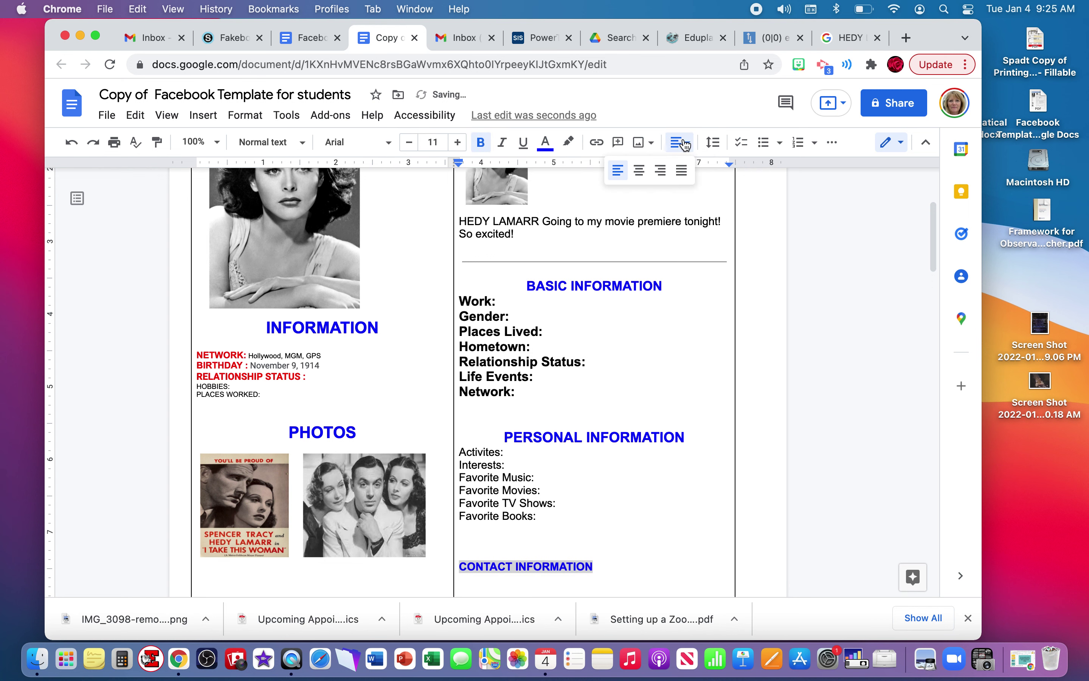
left_click(639, 169)
left_click(457, 142)
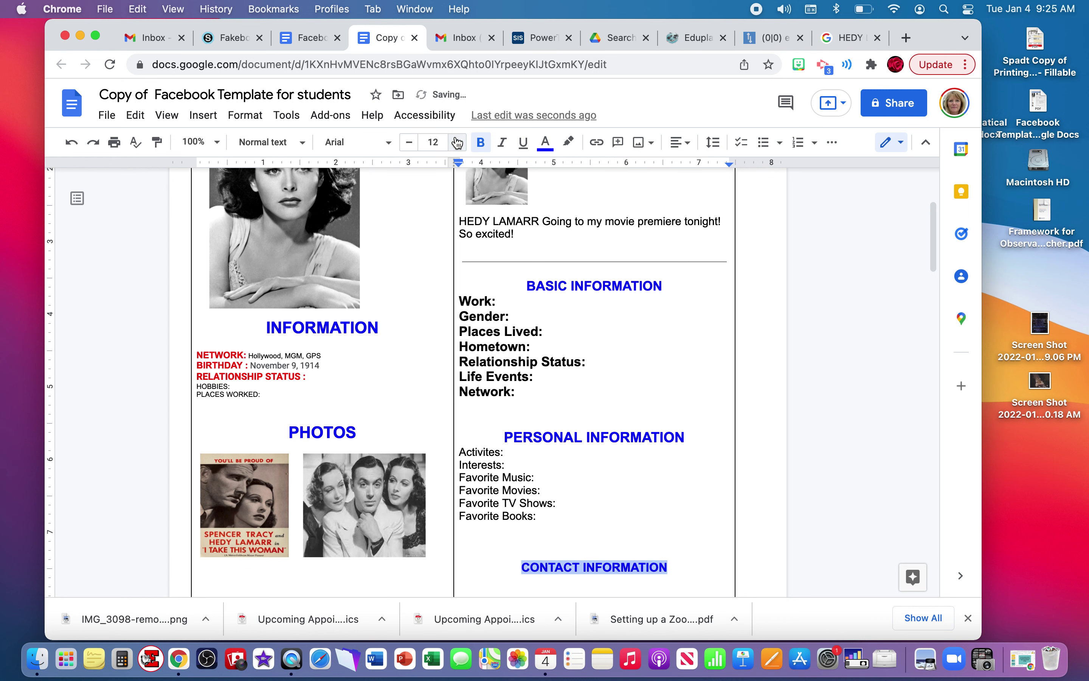
left_click(457, 143)
- Start a new line below the CONTACT INFORMATION heading with black, left-aligned, non-bold text
scroll(653, 480, "down", 3)
left_click(675, 489)
key("Return")
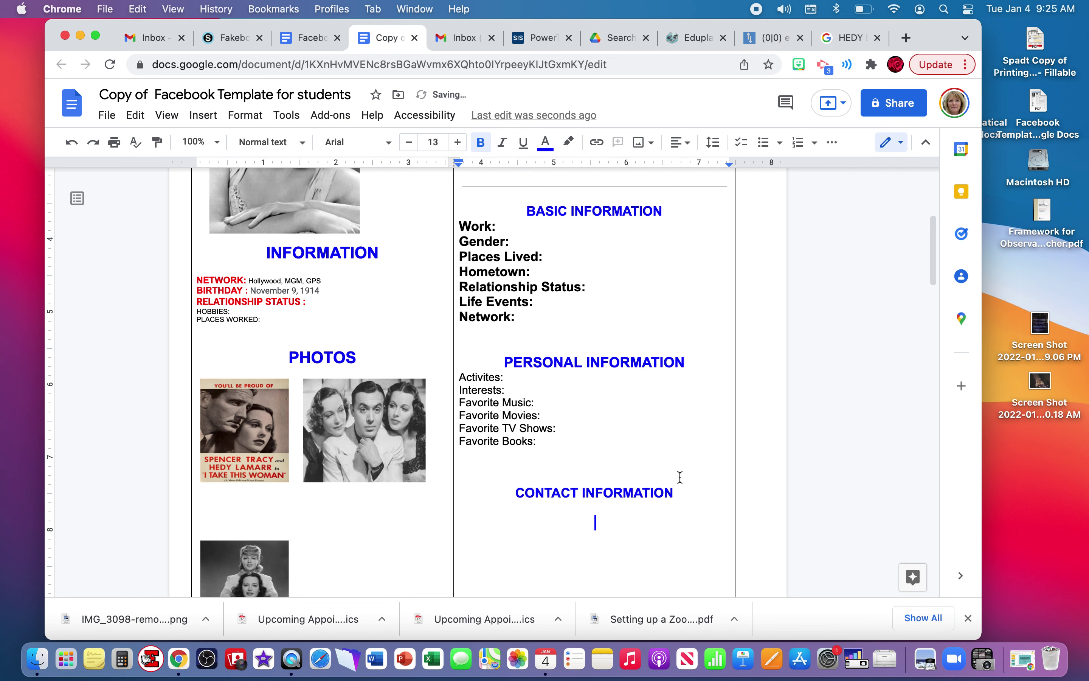
left_click(545, 142)
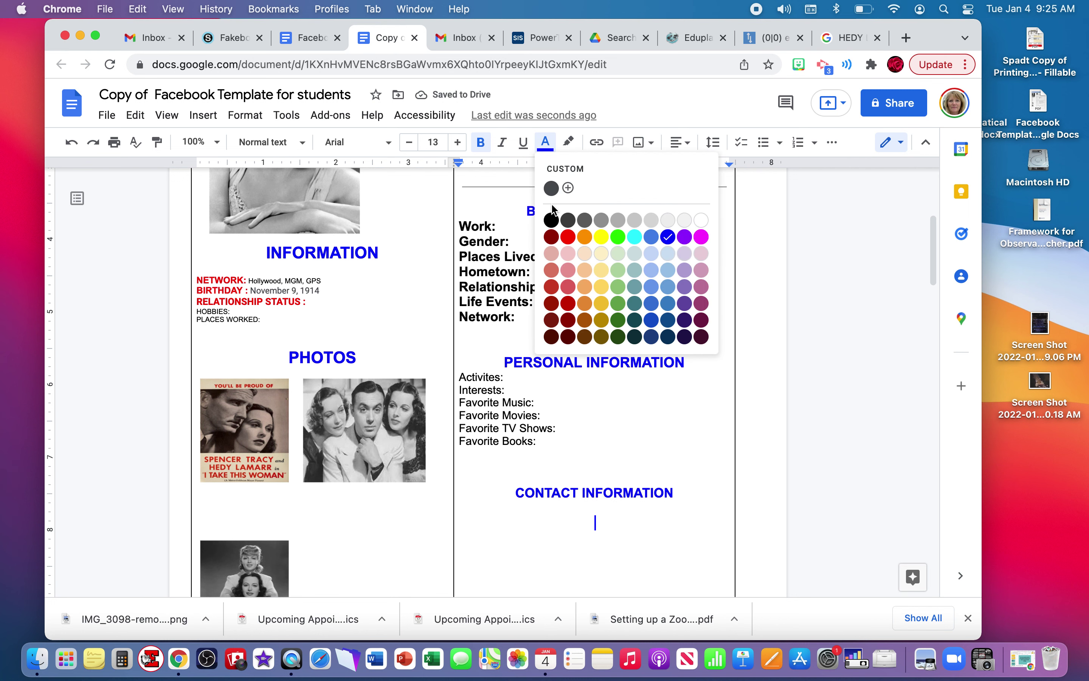
left_click(551, 220)
left_click(680, 142)
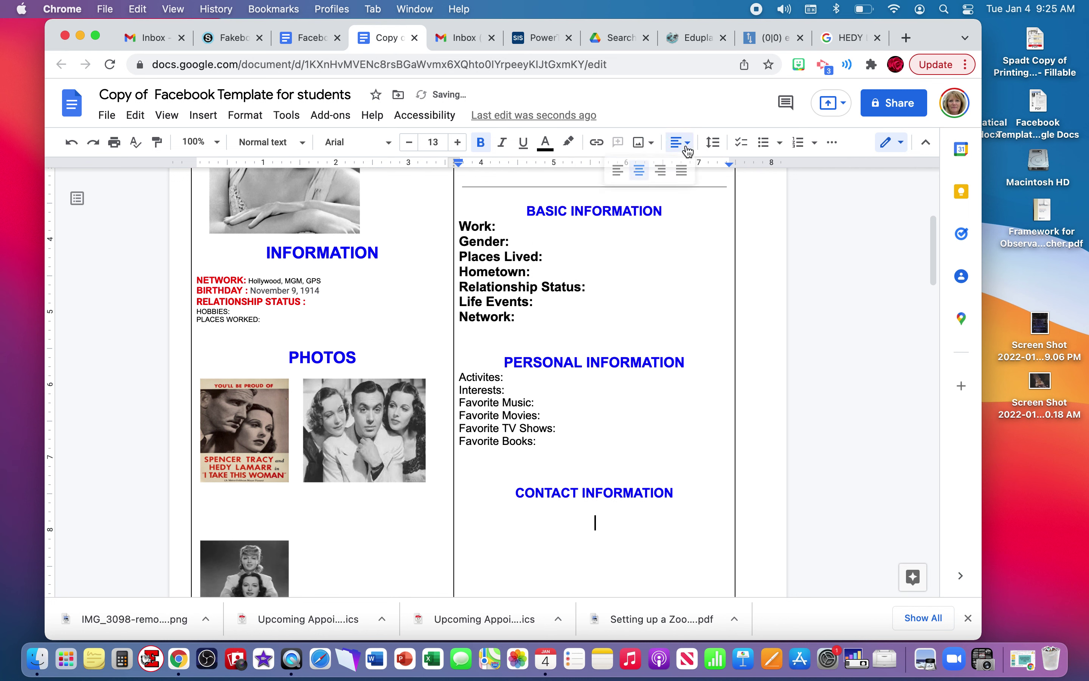
left_click(617, 168)
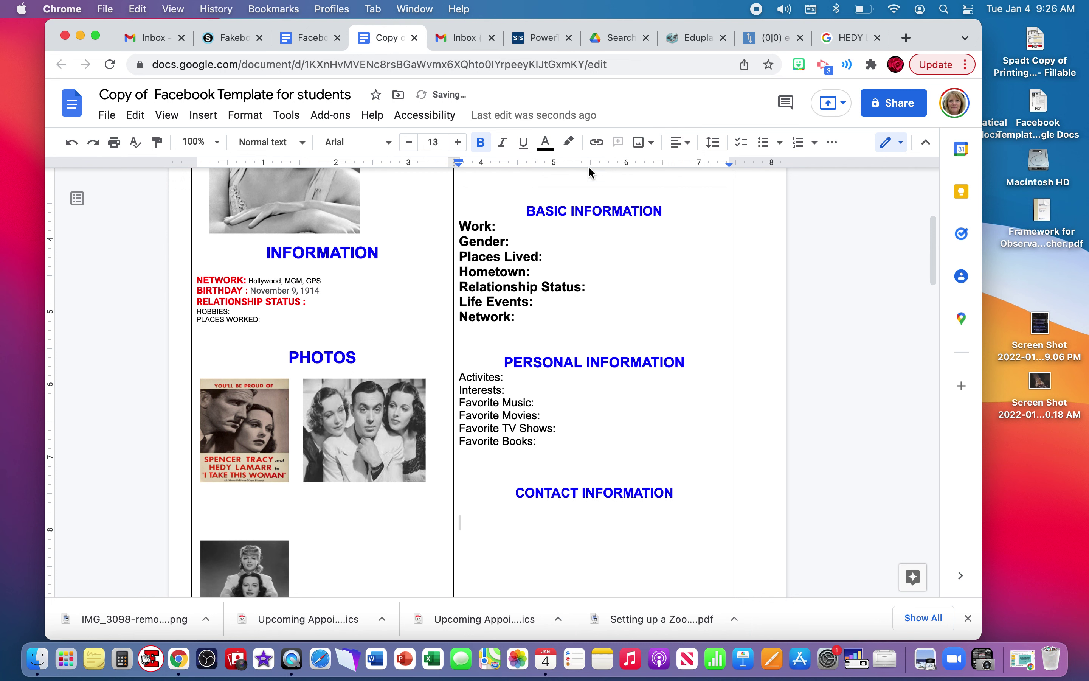
left_click(480, 142)
- Enter the labels "Address:" and "Phone Number:" on separate lines under CONTACT INFORMATION
type("Address:")
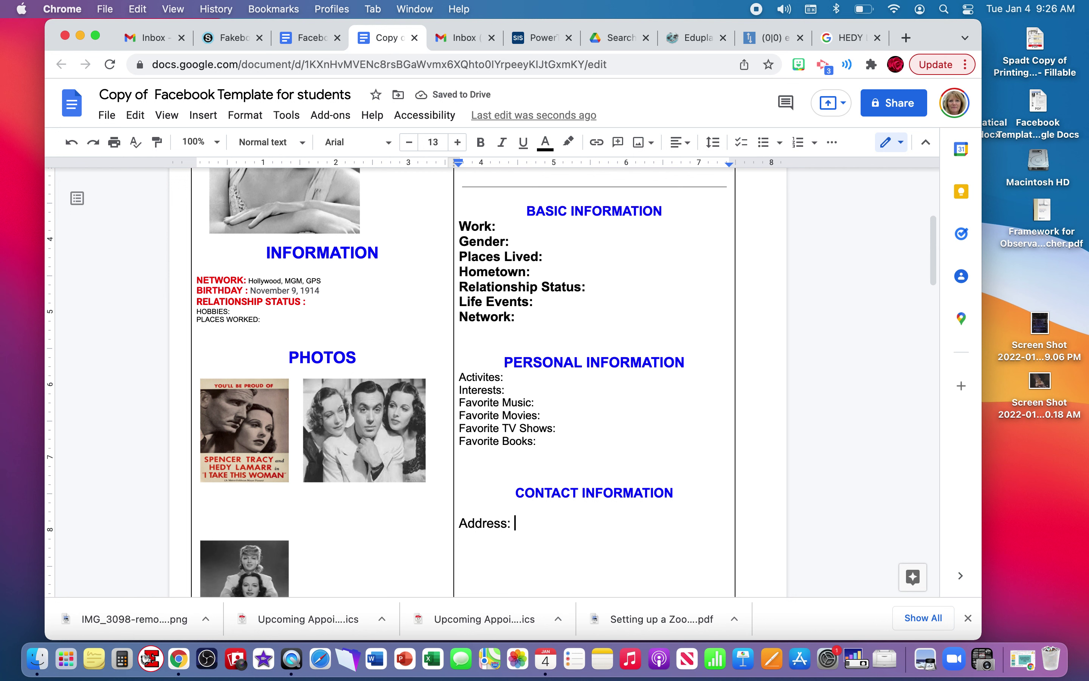
key("Return")
type("Phone")
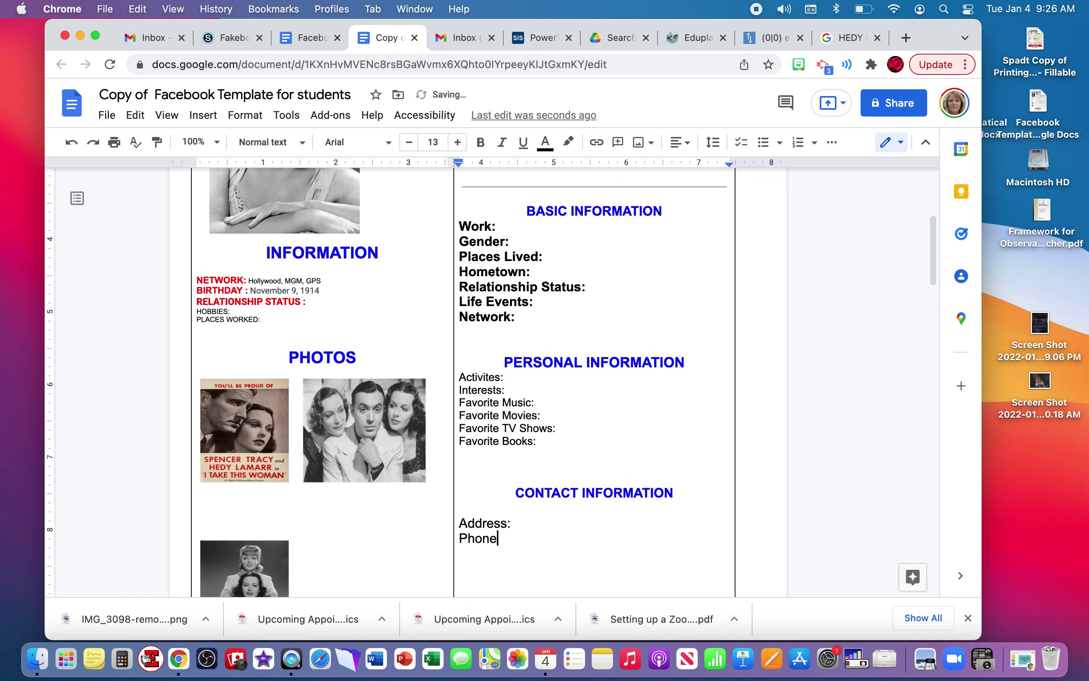
type(" Number:")
- Review the whole profile page, from the Fakebook header and post down to the photos and contact section
scroll(496, 420, "down", 5)
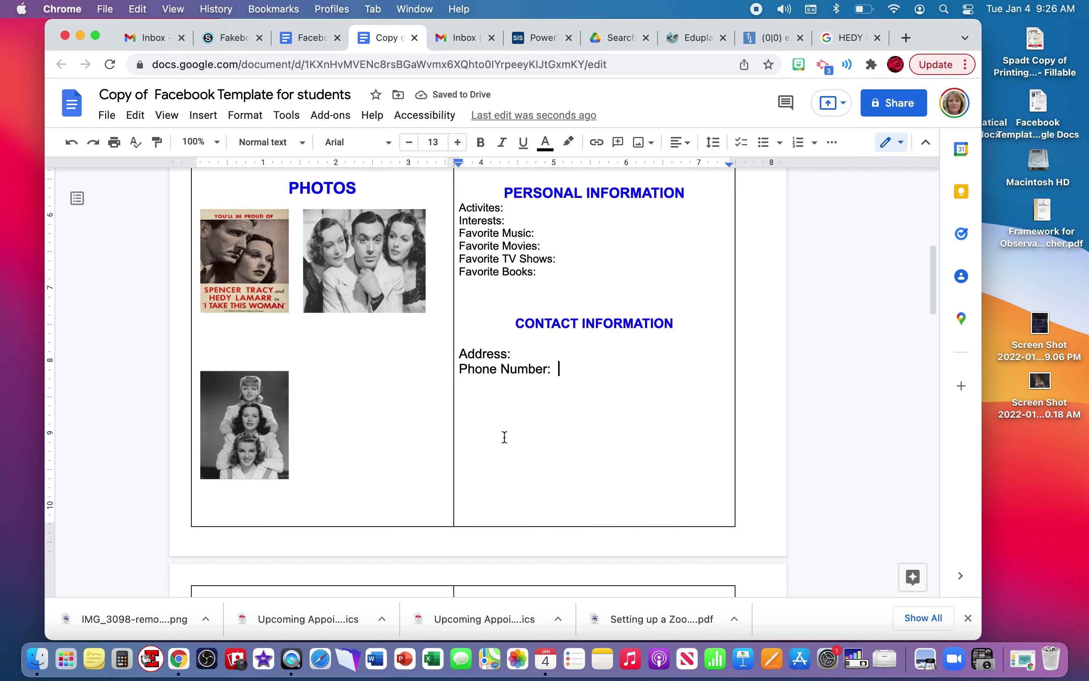
scroll(517, 449, "up", 3)
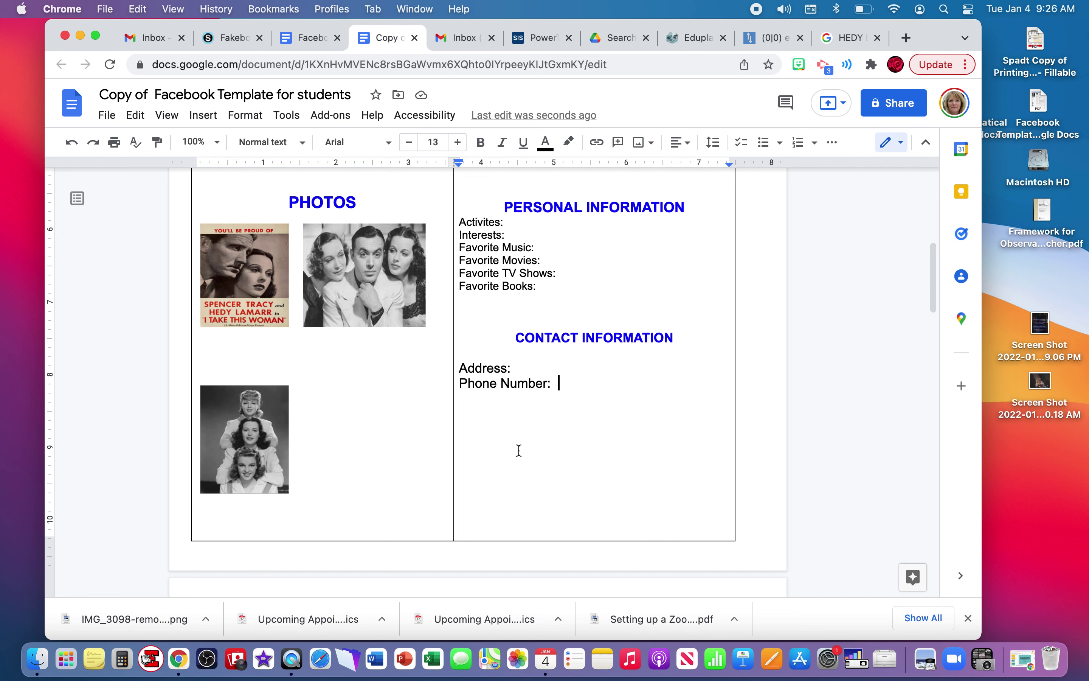
scroll(504, 541, "down", 4)
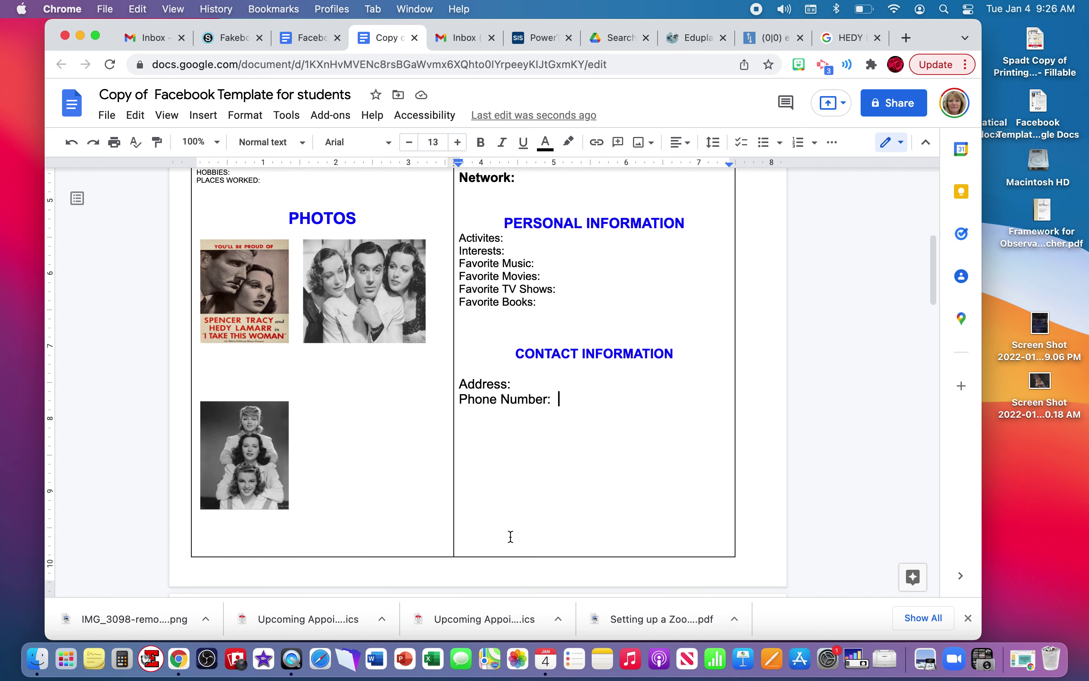
scroll(577, 340, "up", 15)
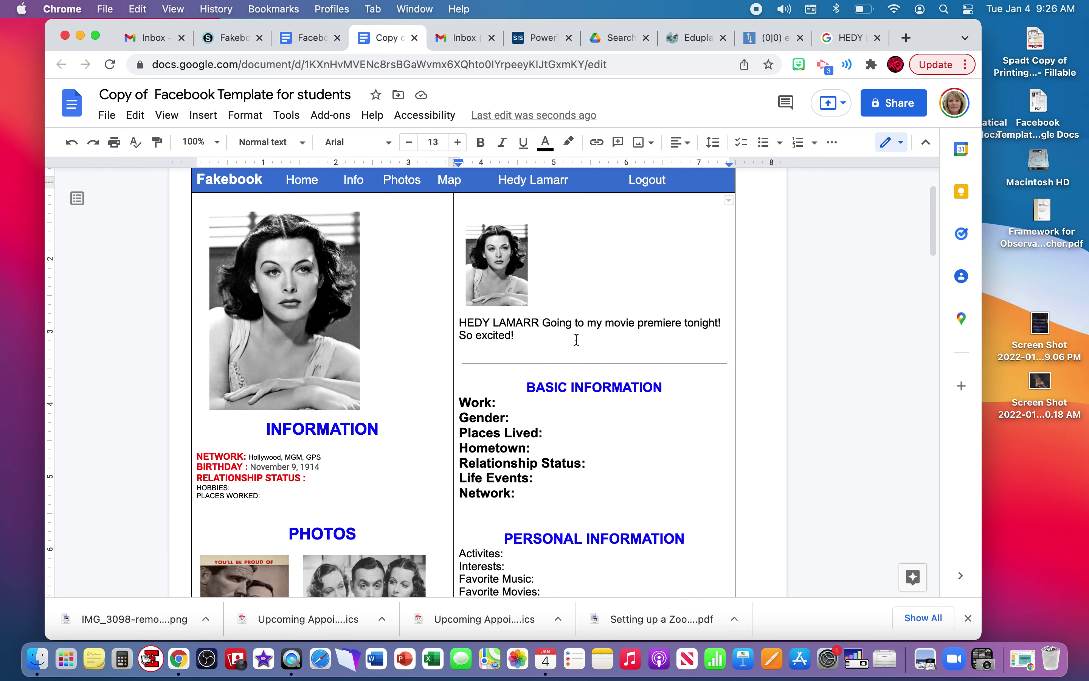
scroll(577, 340, "down", 15)
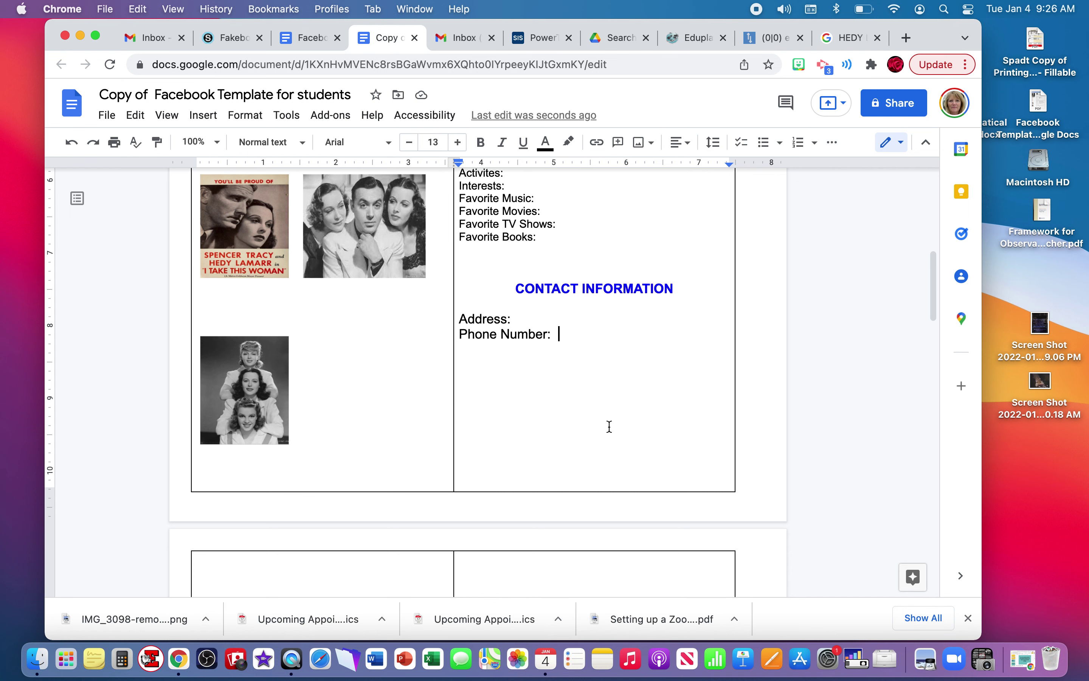
scroll(580, 458, "up", 10)
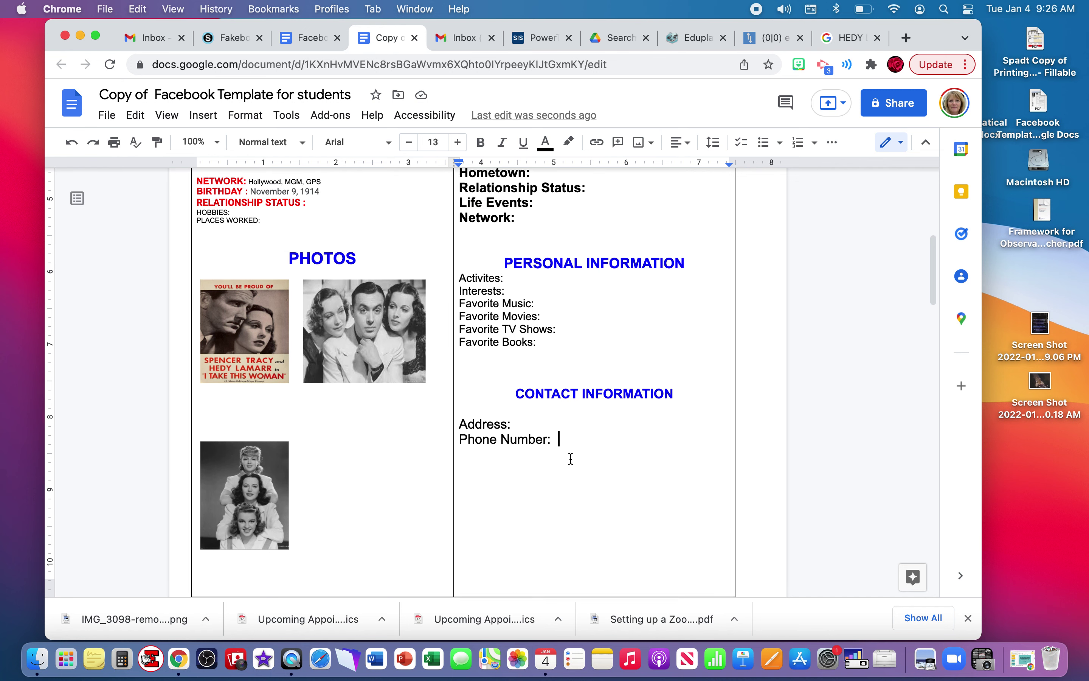
scroll(570, 458, "up", 5)
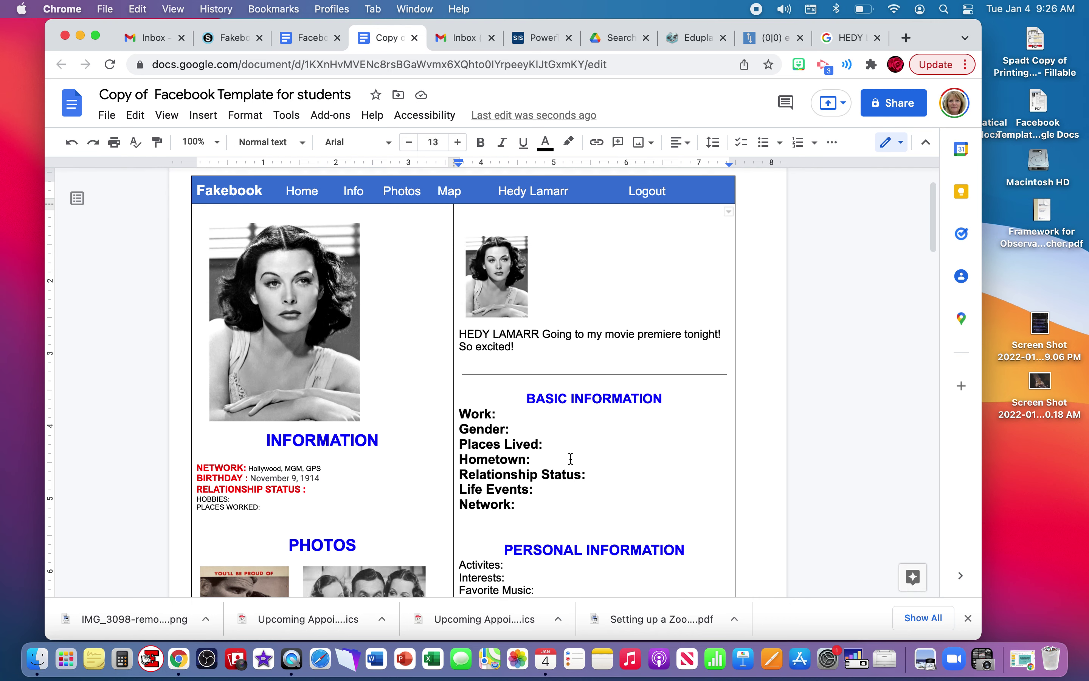